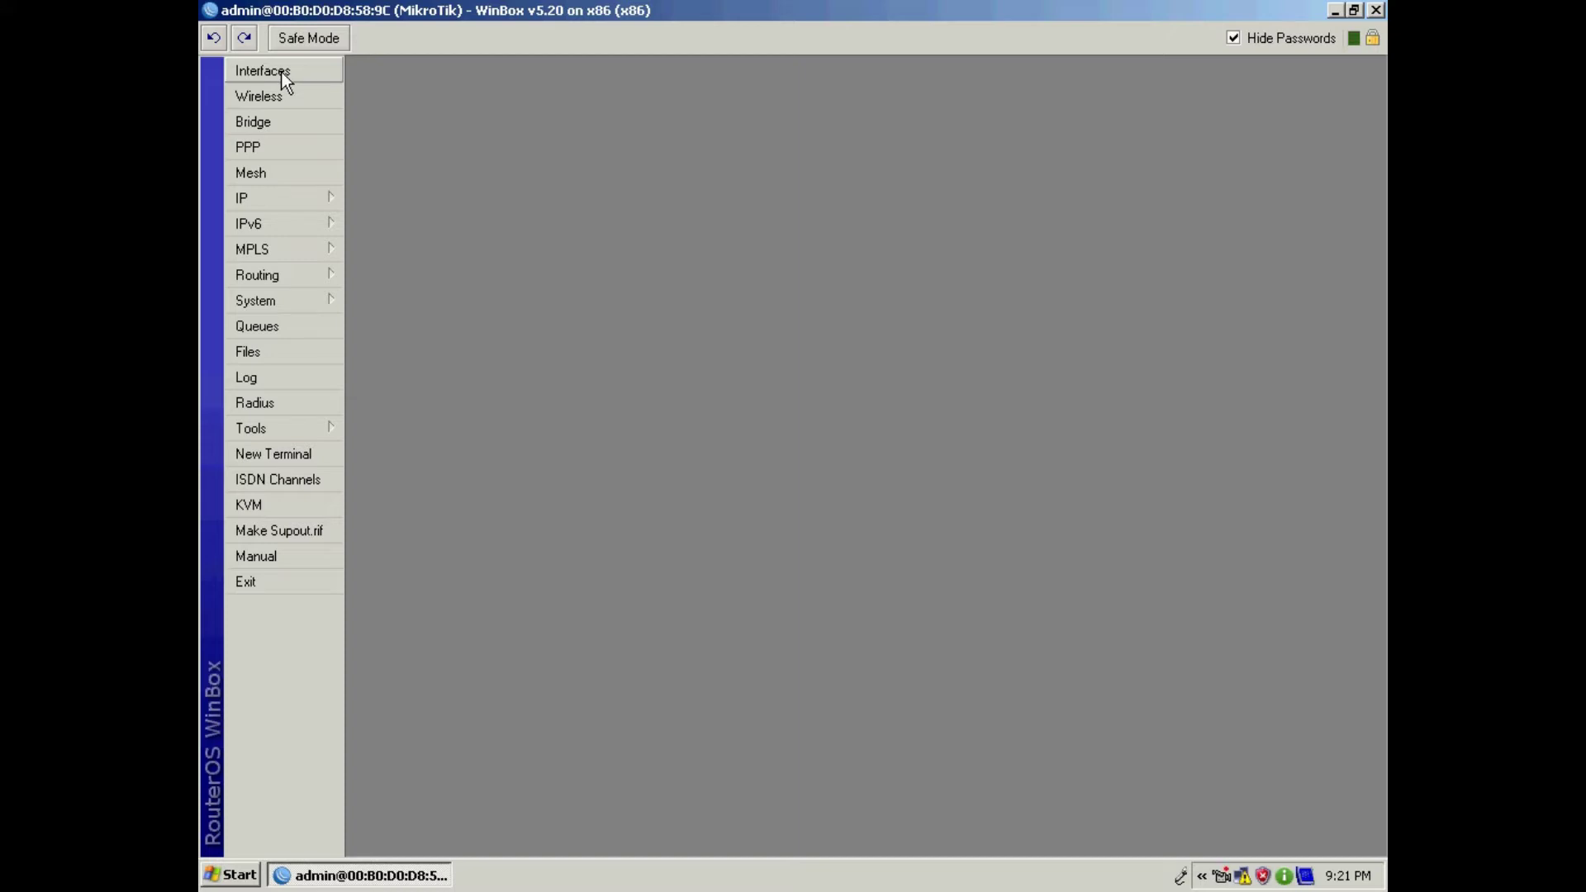
# Step: Open the interface list and rename ether3 to LAN
pyautogui.click(1335, 10)
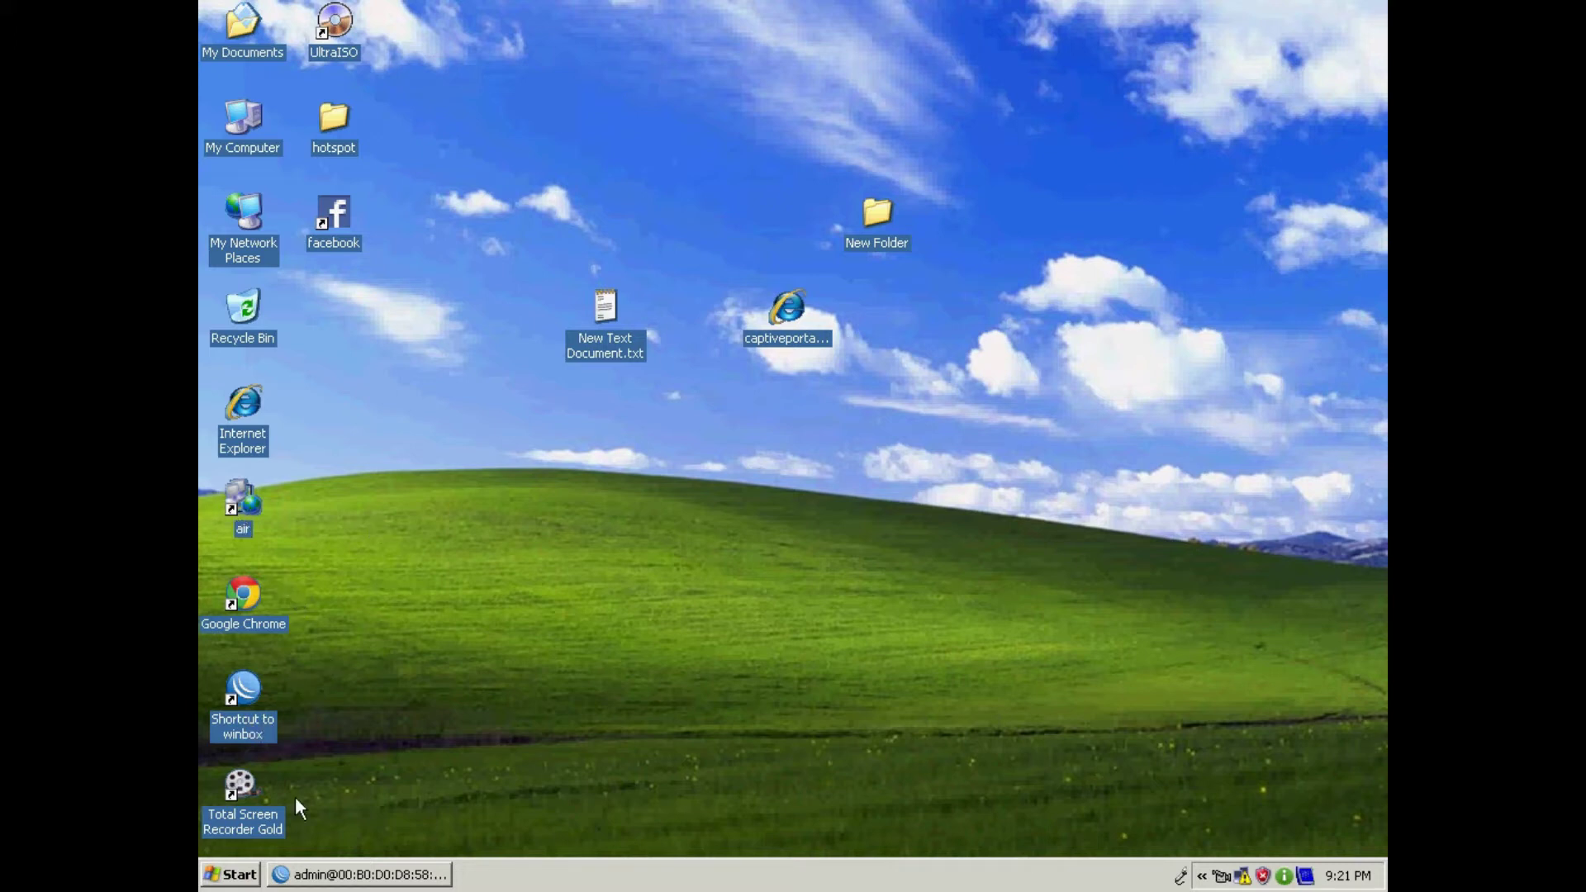
pyautogui.click(360, 875)
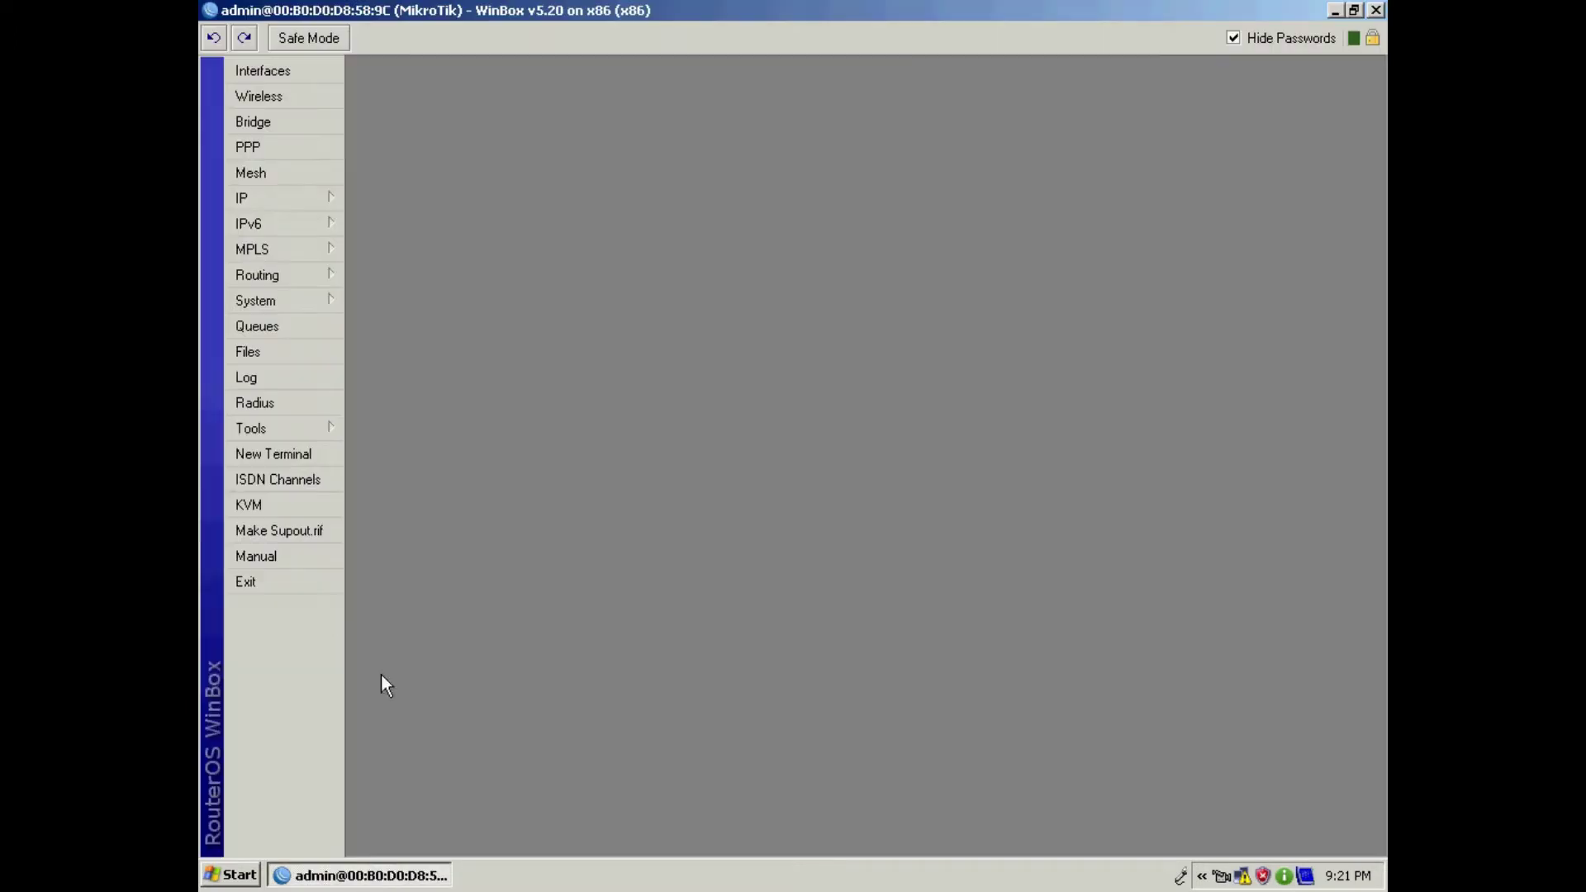
pyautogui.click(289, 200)
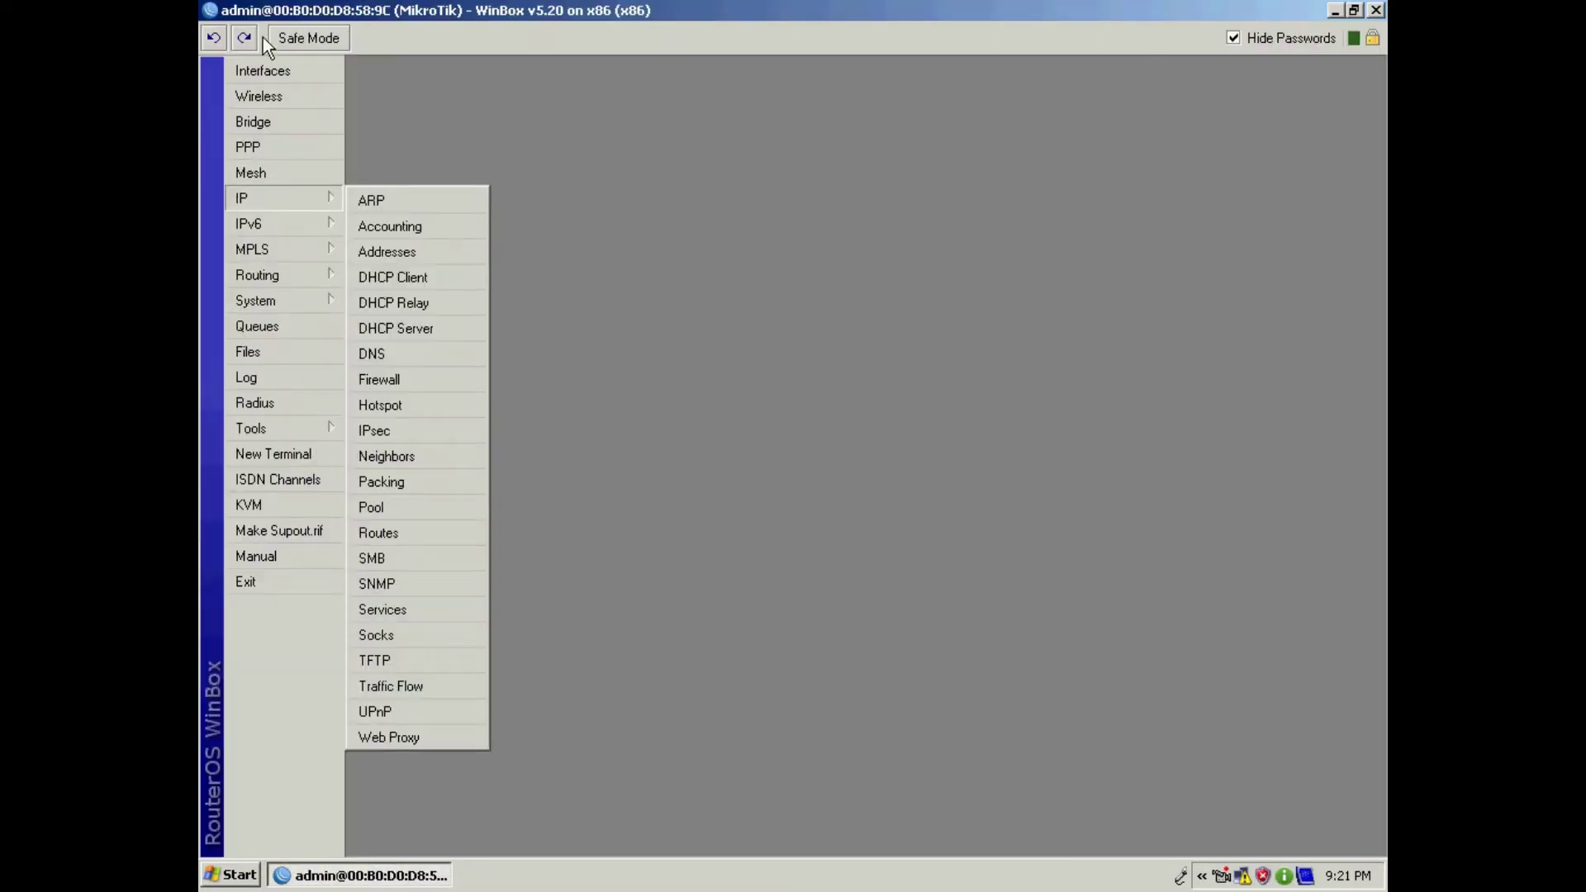
pyautogui.click(262, 71)
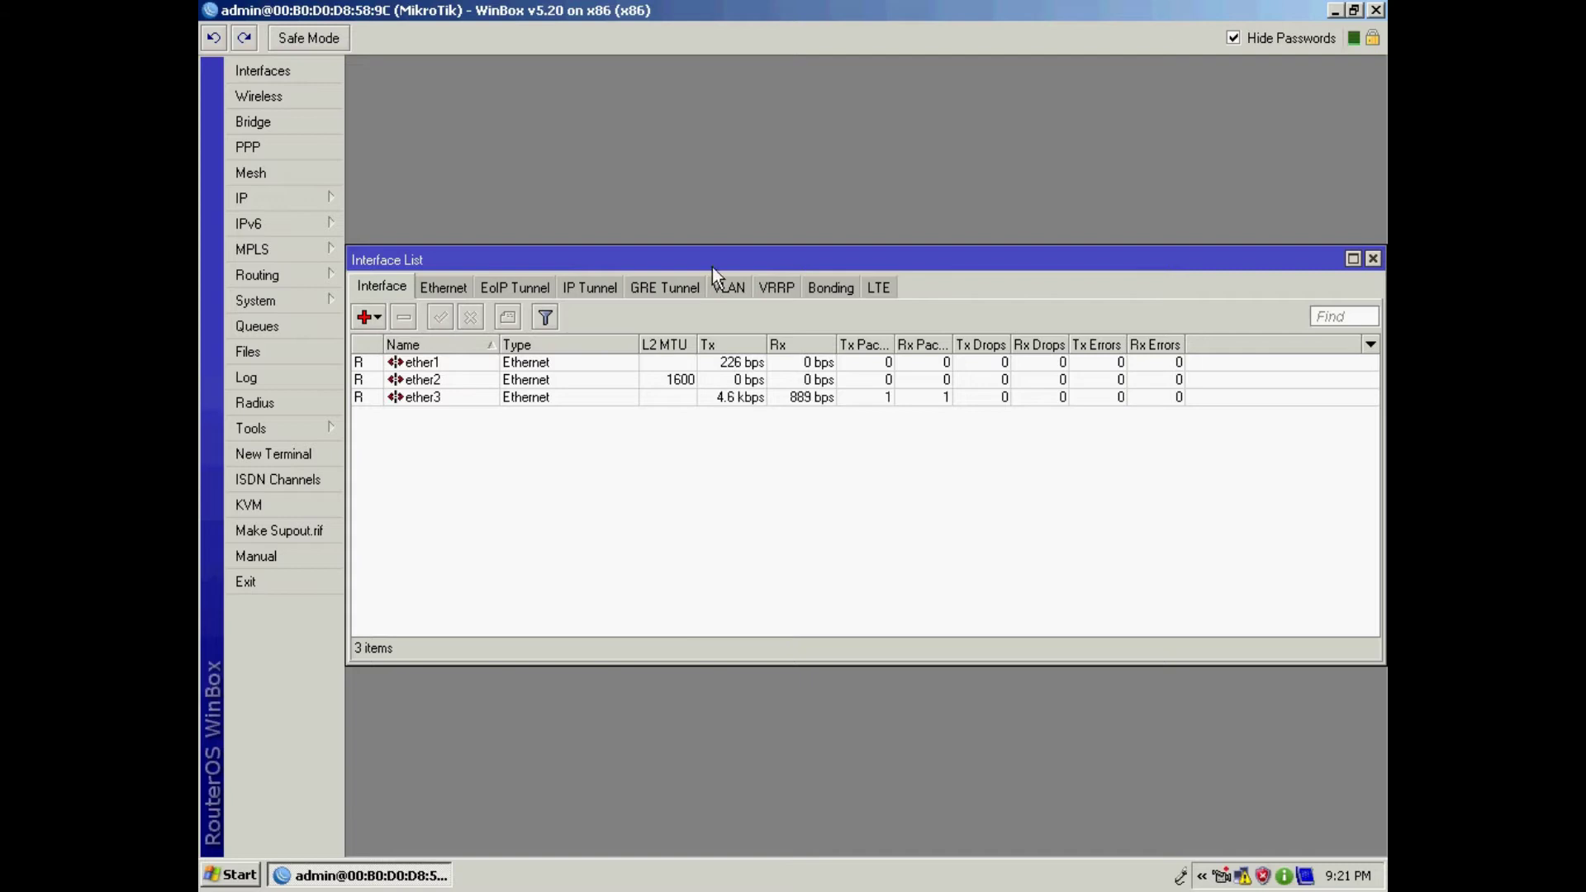
pyautogui.moveTo(713, 266); pyautogui.dragTo(730, 206)
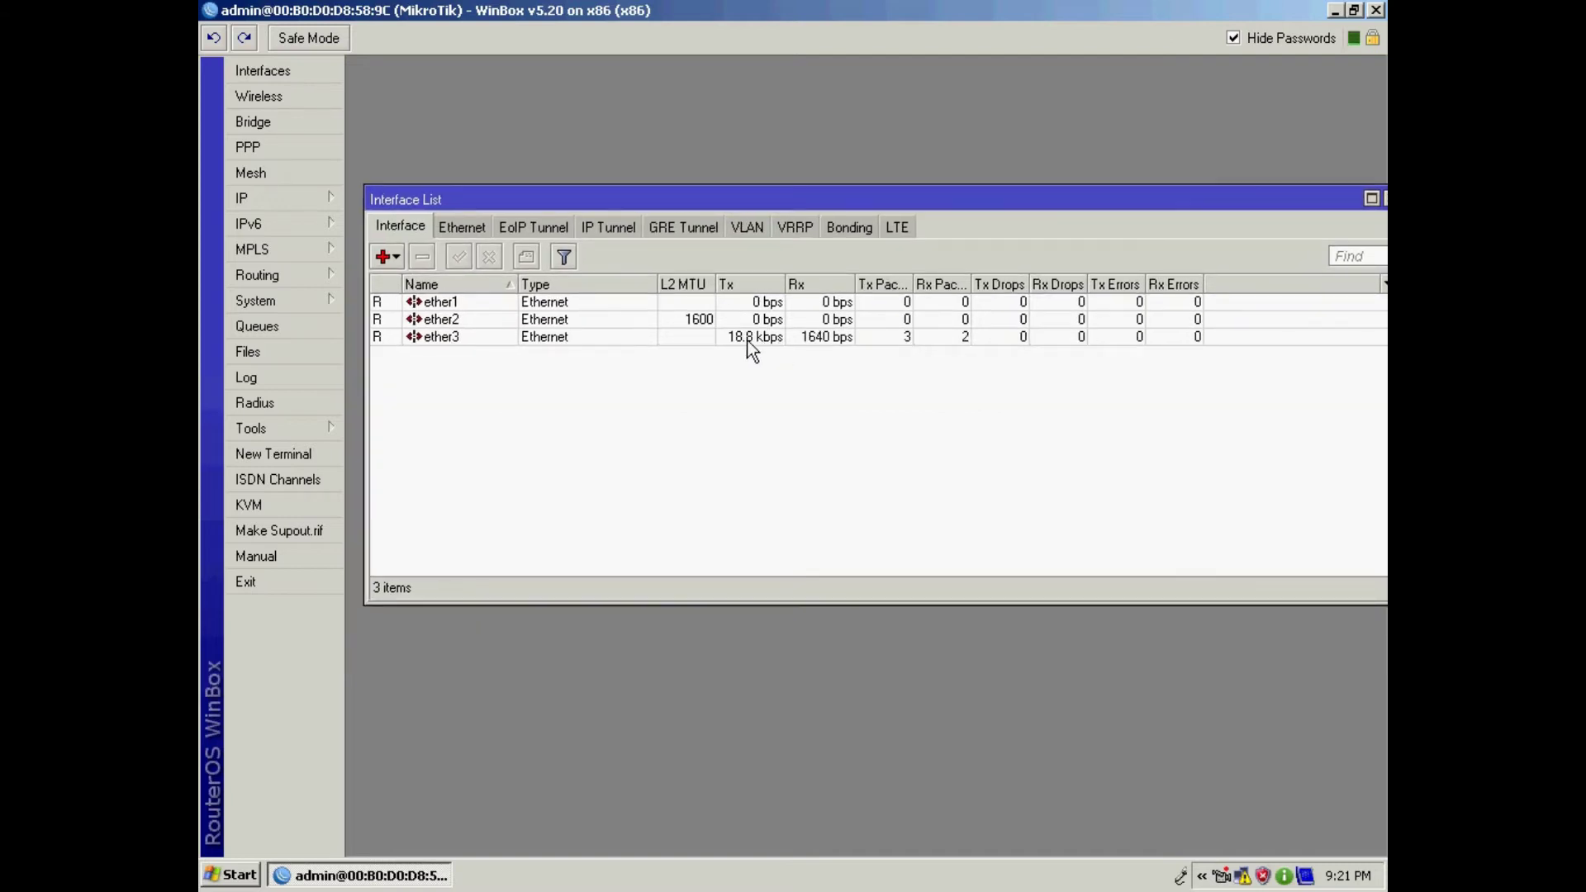
pyautogui.doubleClick(455, 339)
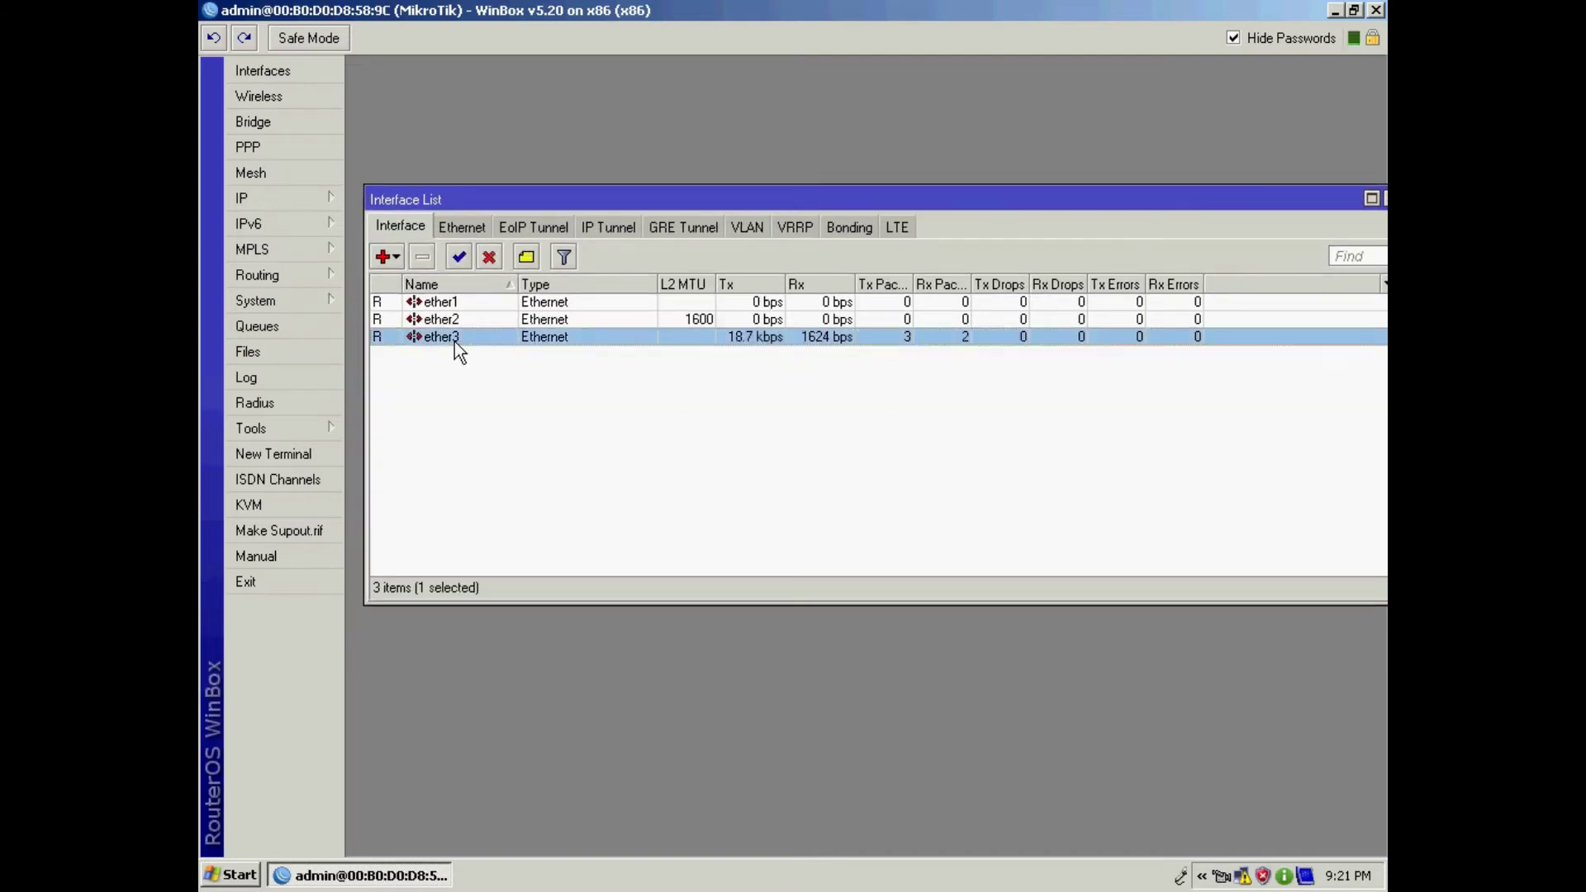
pyautogui.write('LAN')
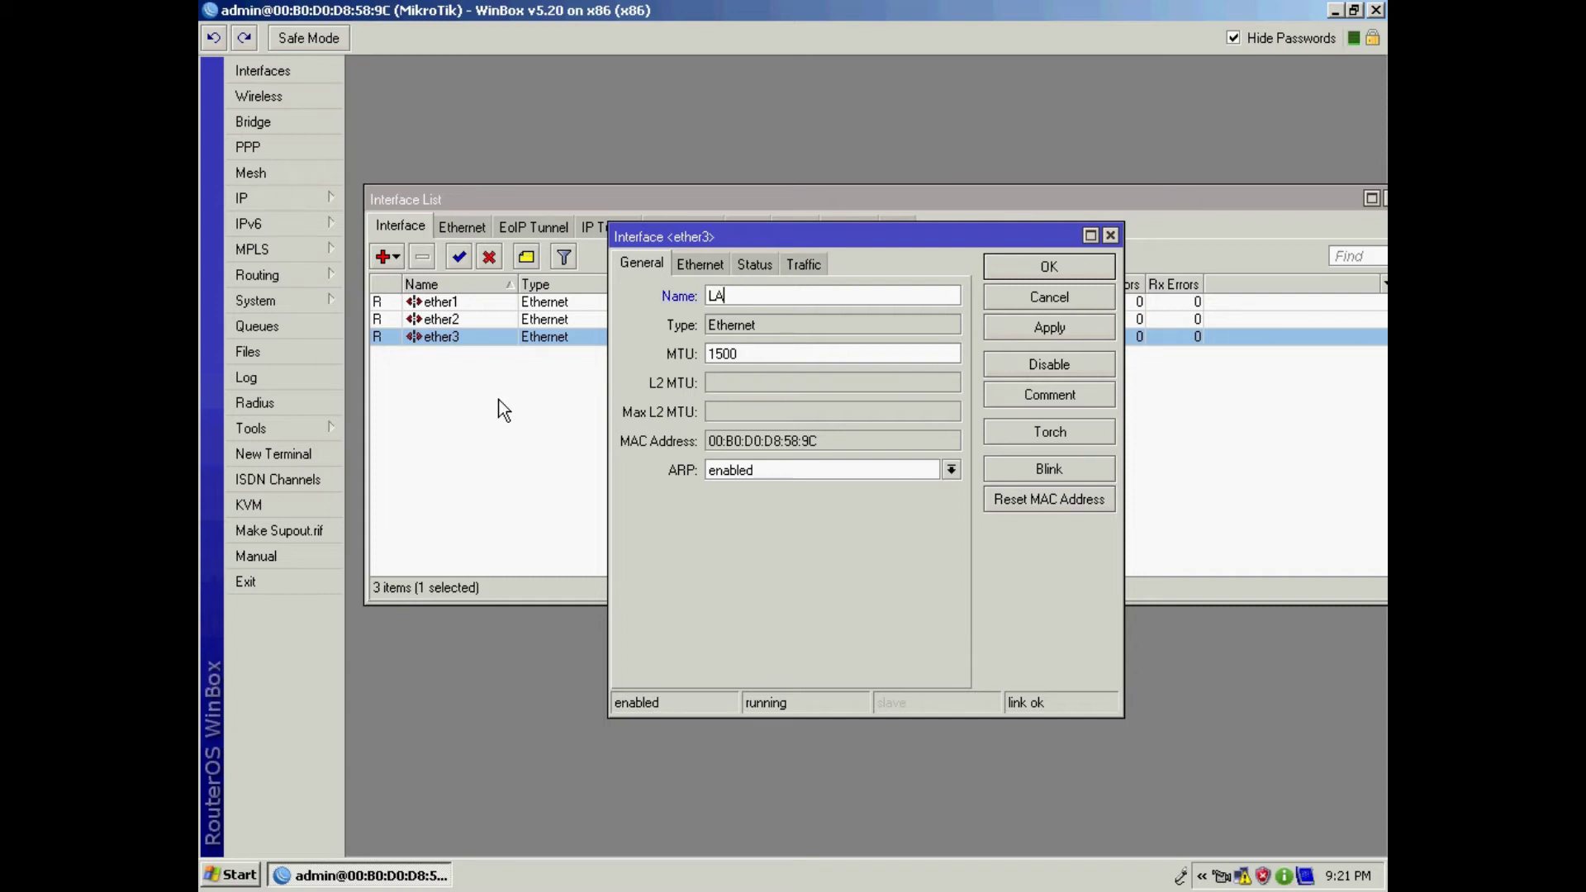
pyautogui.click(1018, 326)
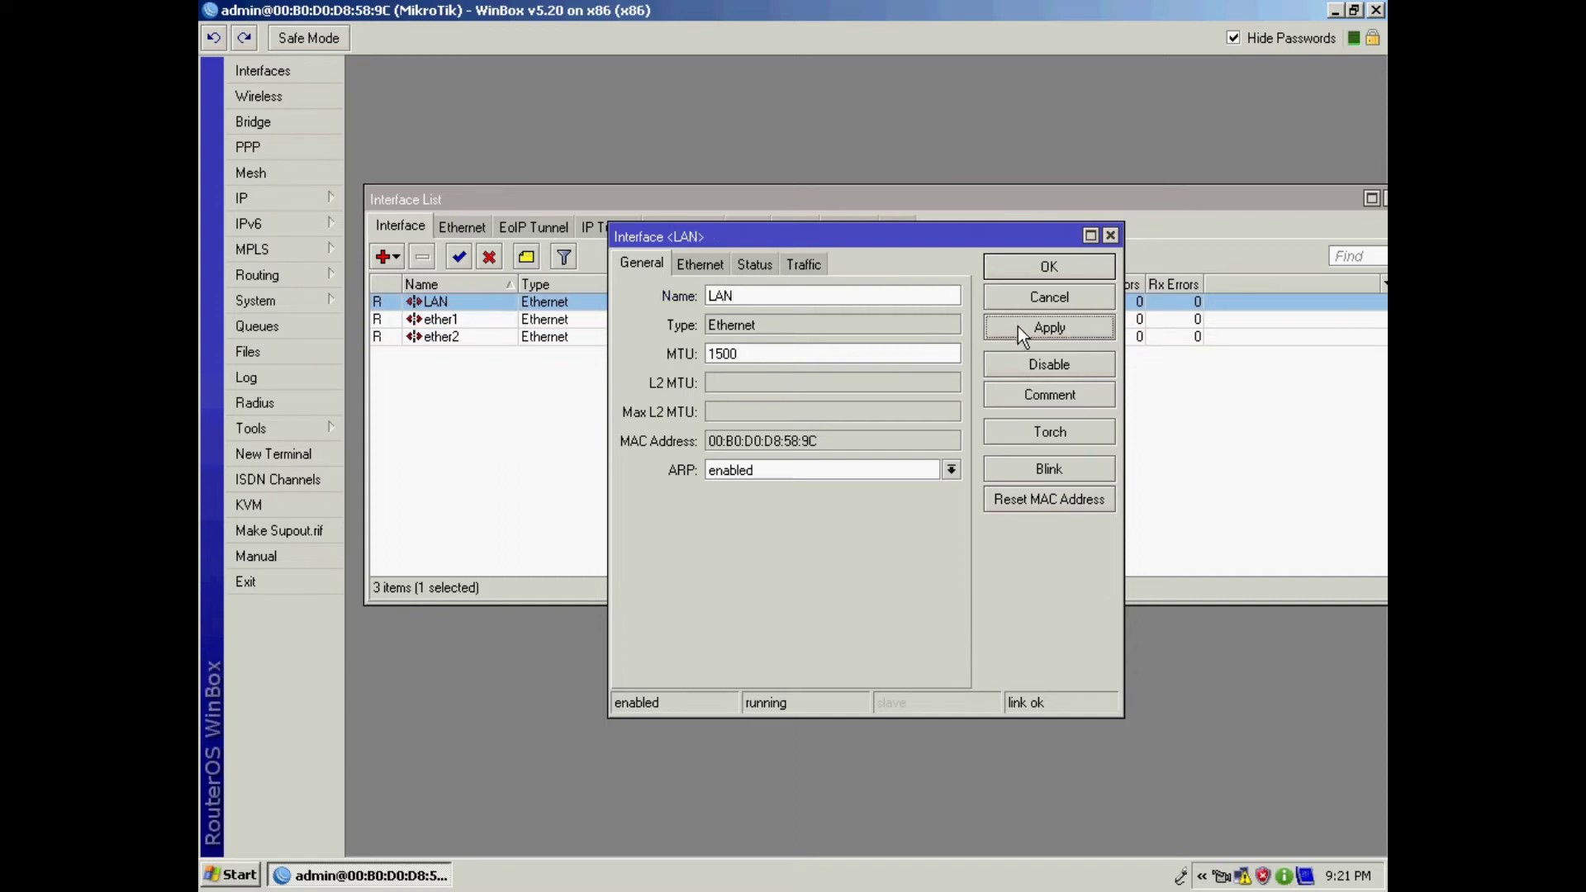
pyautogui.click(1034, 263)
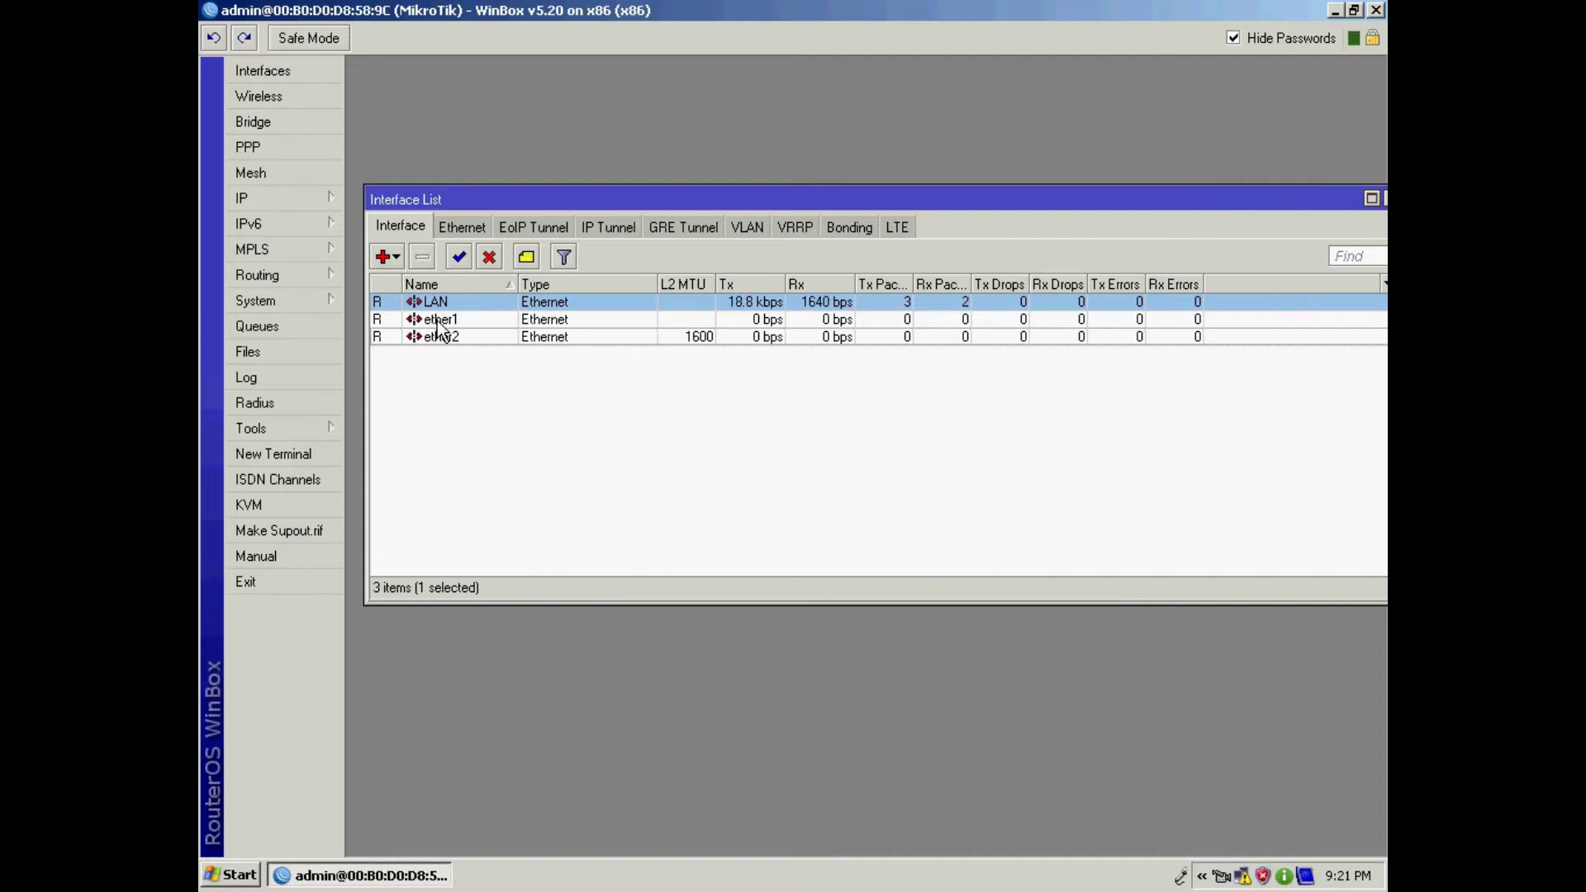
# Step: Rename ether1 to WAN and close the interface list
pyautogui.doubleClick(438, 322)
pyautogui.write('WAN')
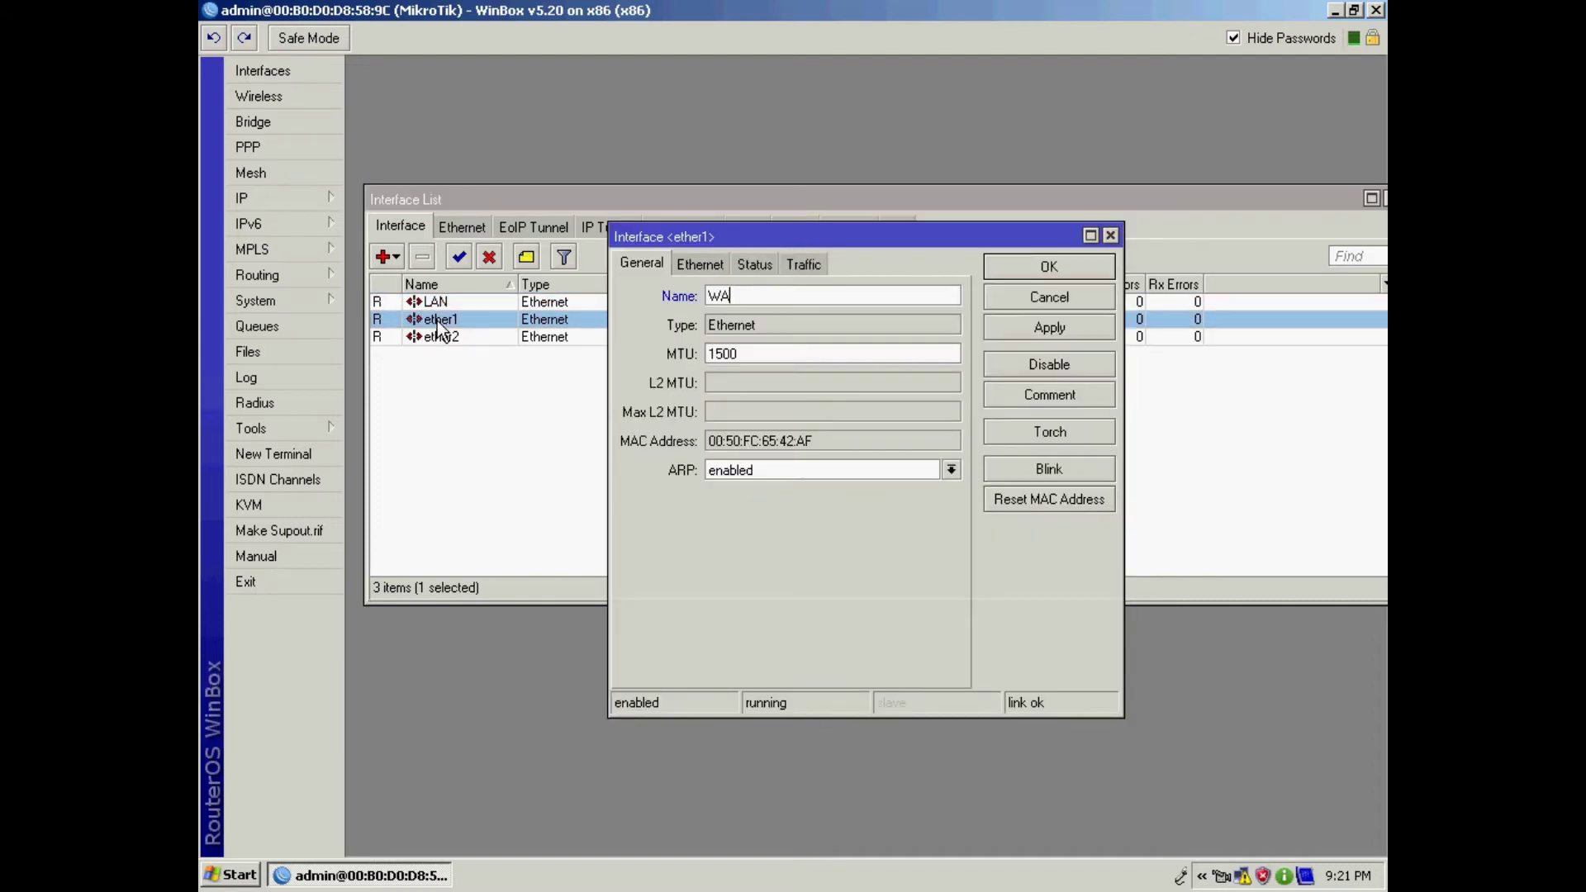
pyautogui.click(1041, 332)
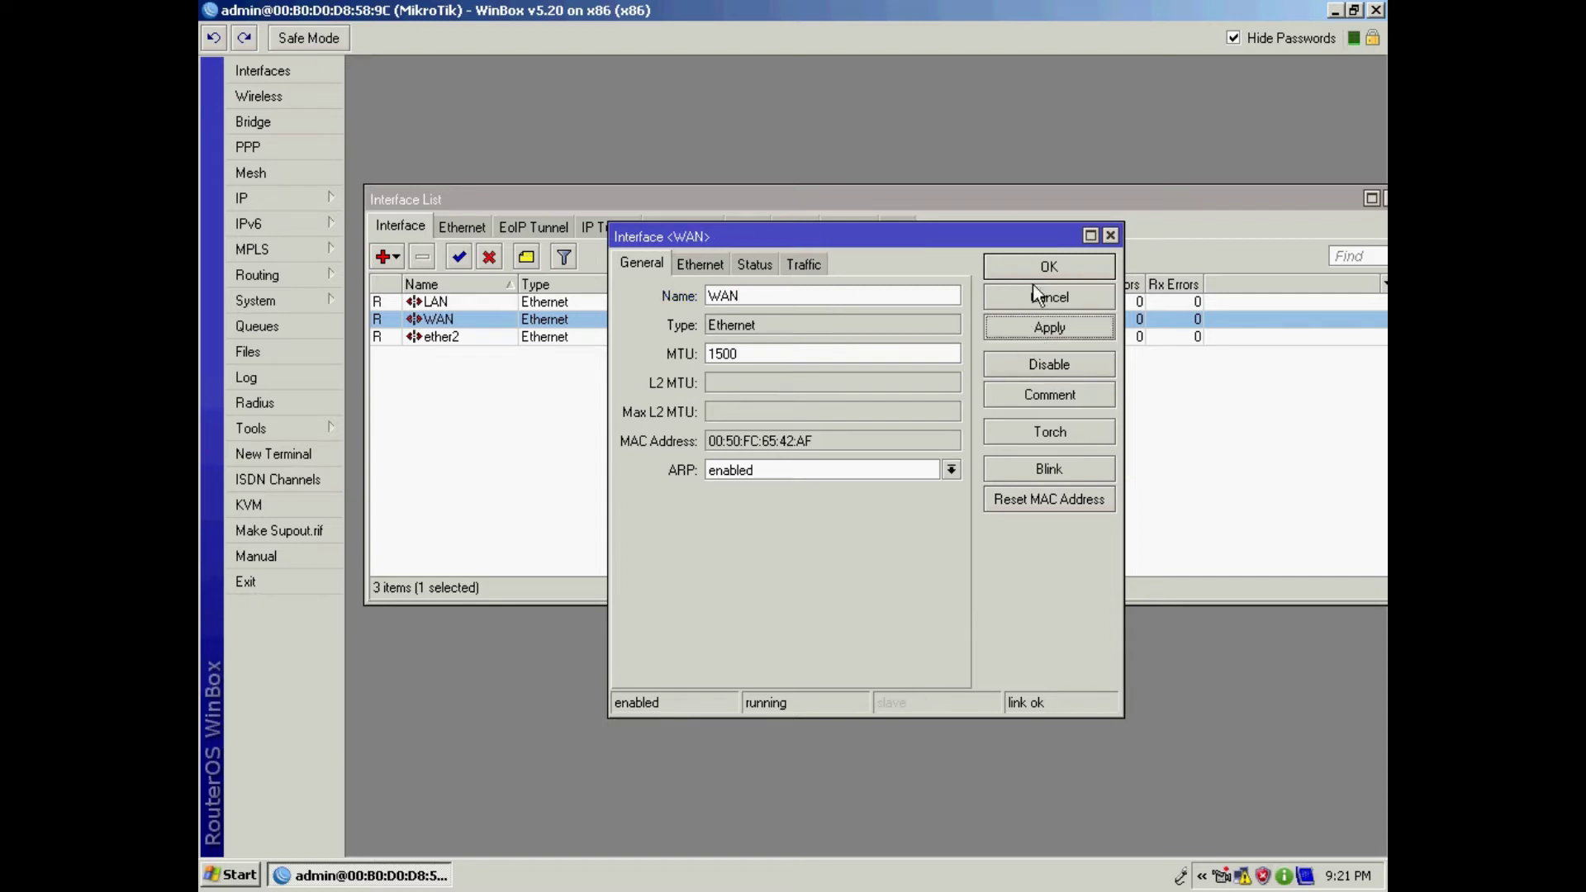
pyautogui.click(1039, 270)
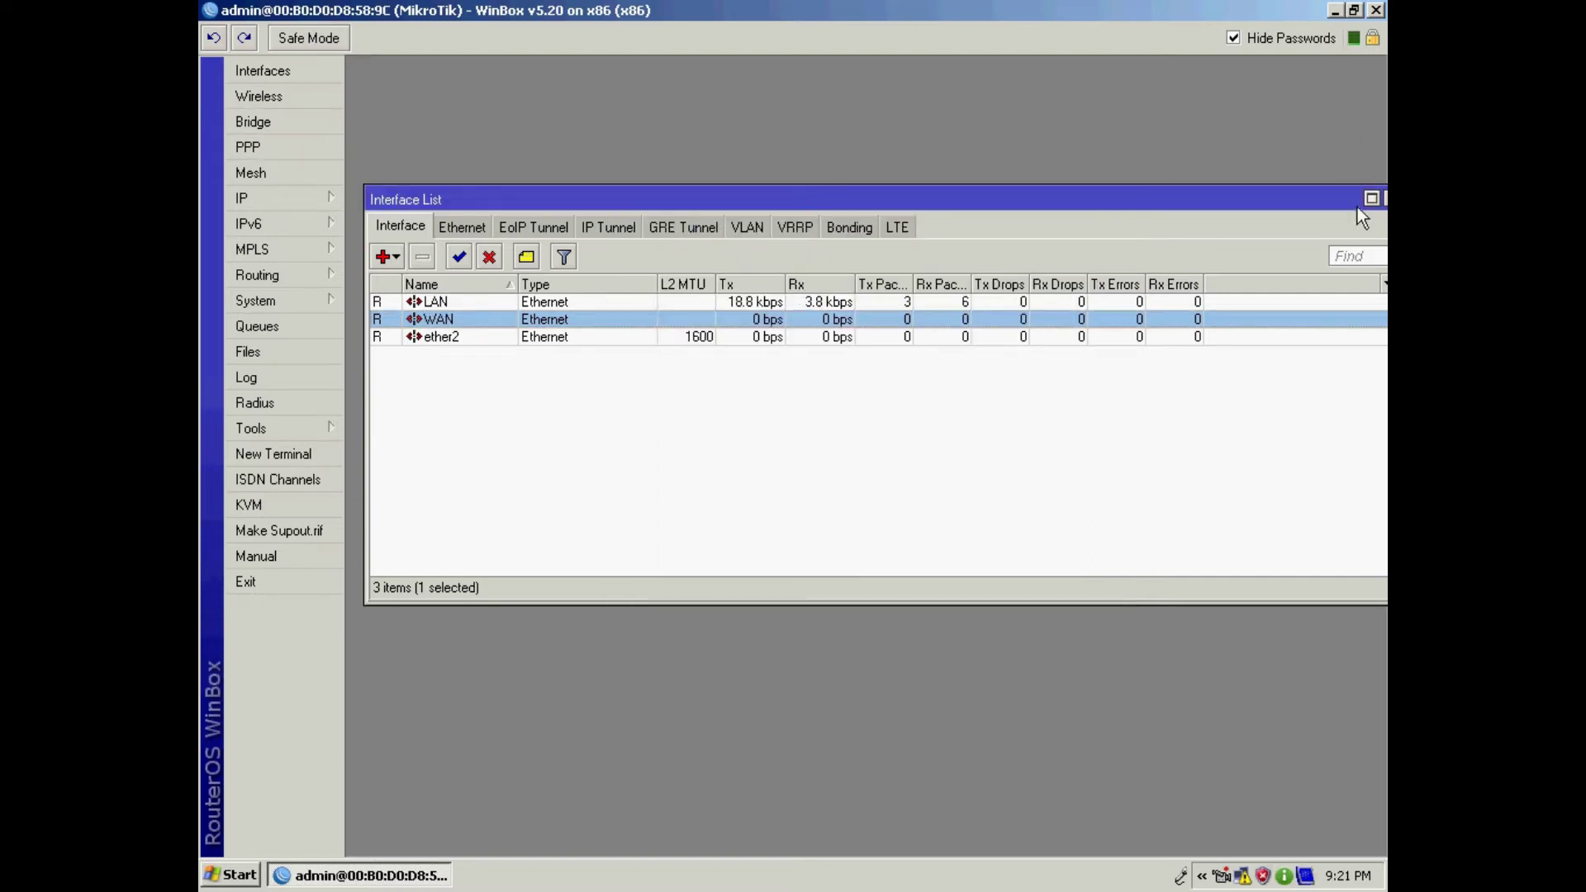
pyautogui.moveTo(1357, 207); pyautogui.dragTo(1321, 173)
pyautogui.click(1350, 174)
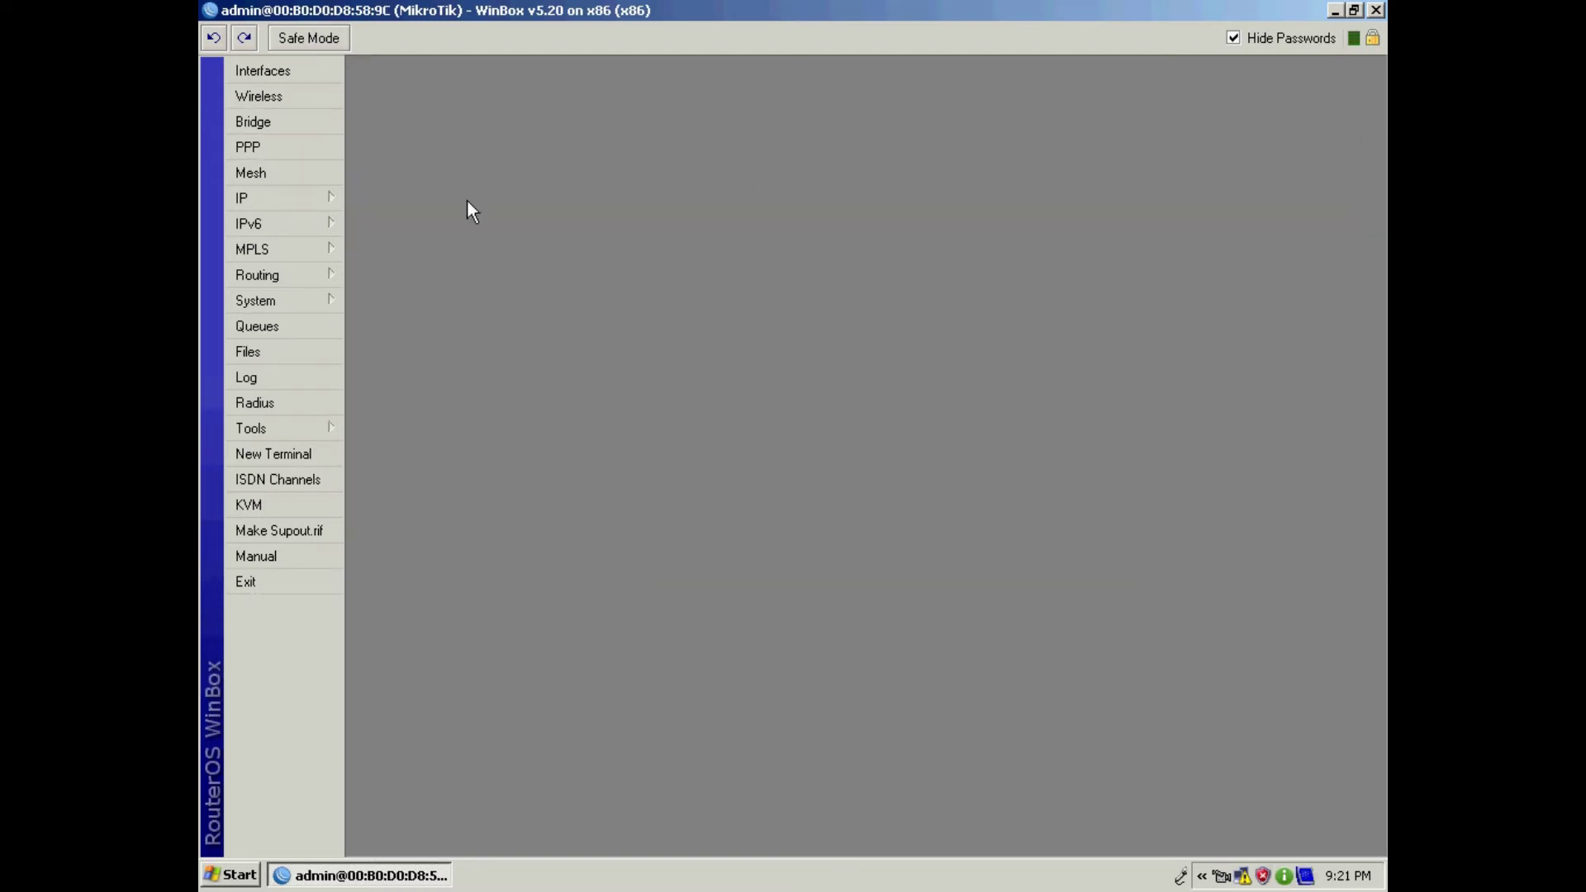
# Step: Check the LAN and WAN interfaces, then start a new IP address on LAN
pyautogui.click(284, 199)
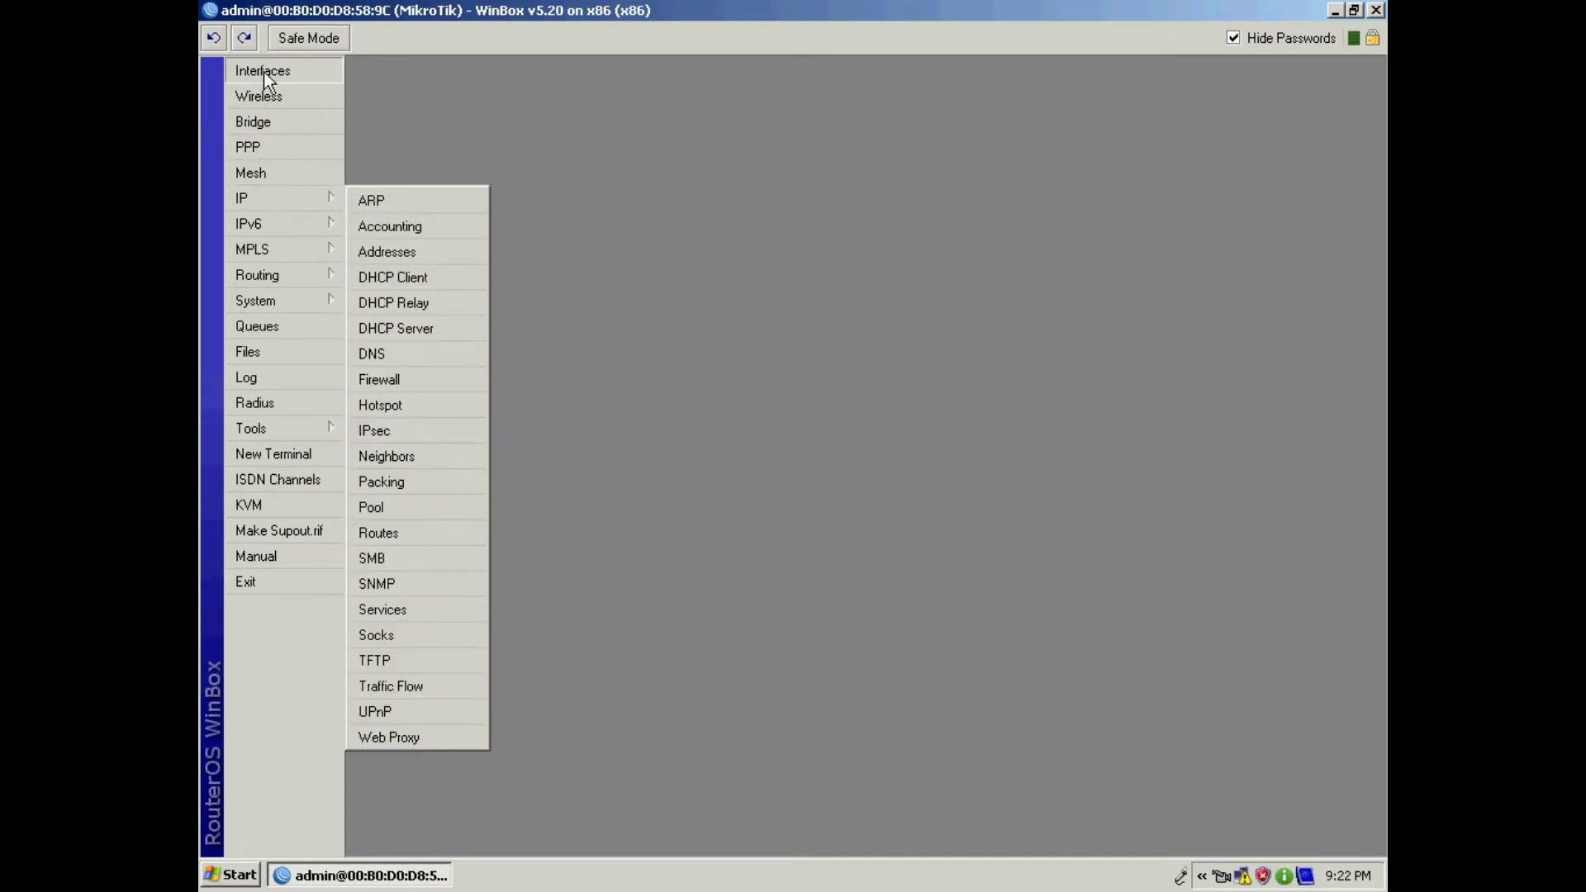
pyautogui.click(265, 71)
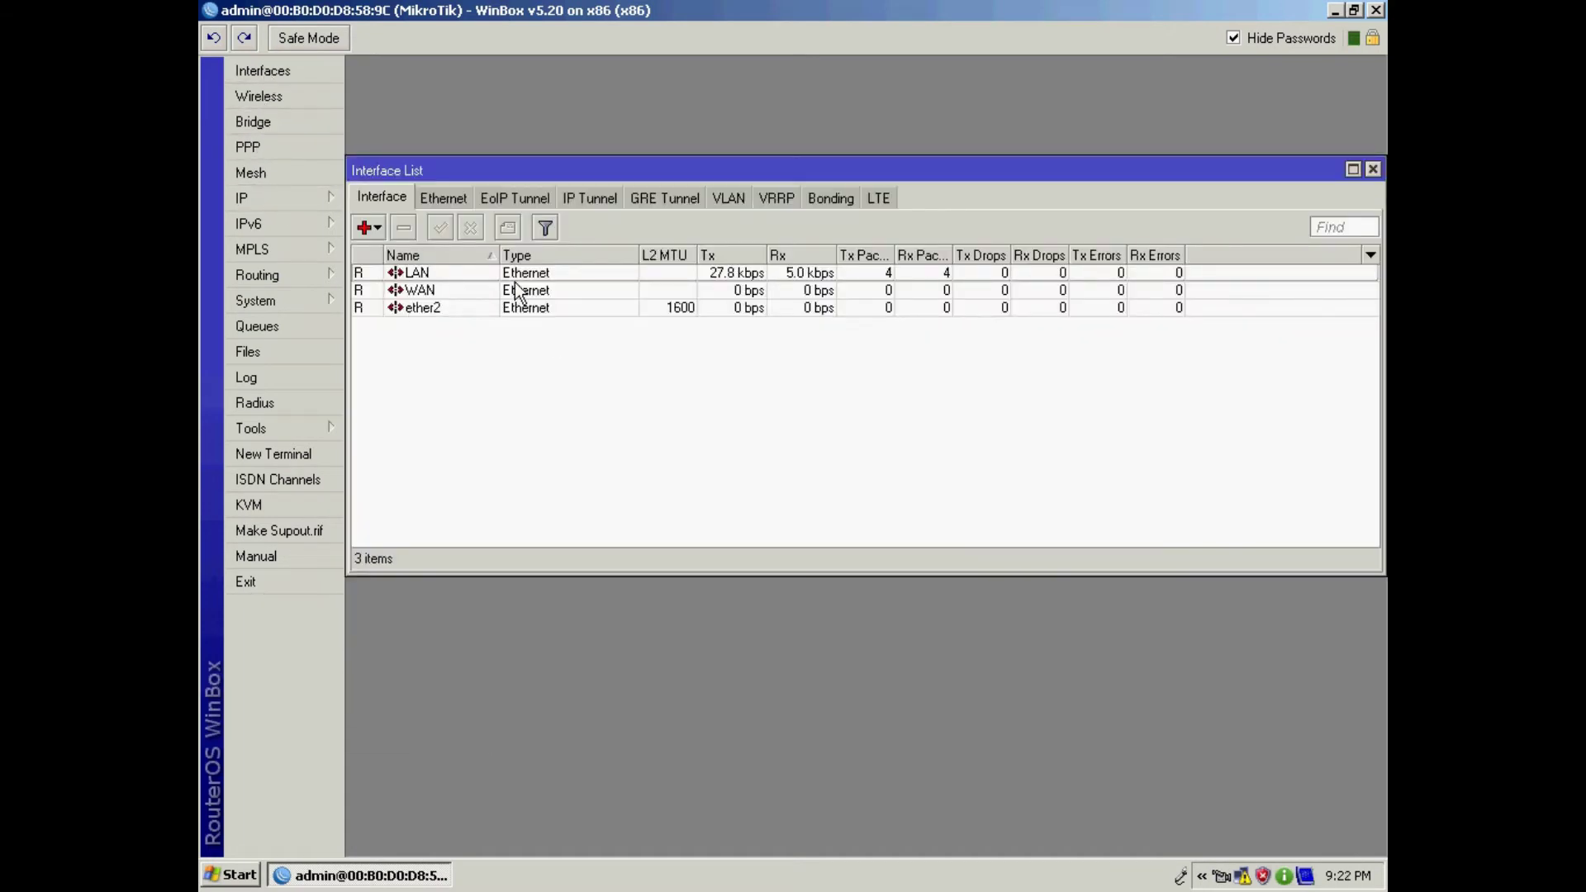
pyautogui.click(440, 273)
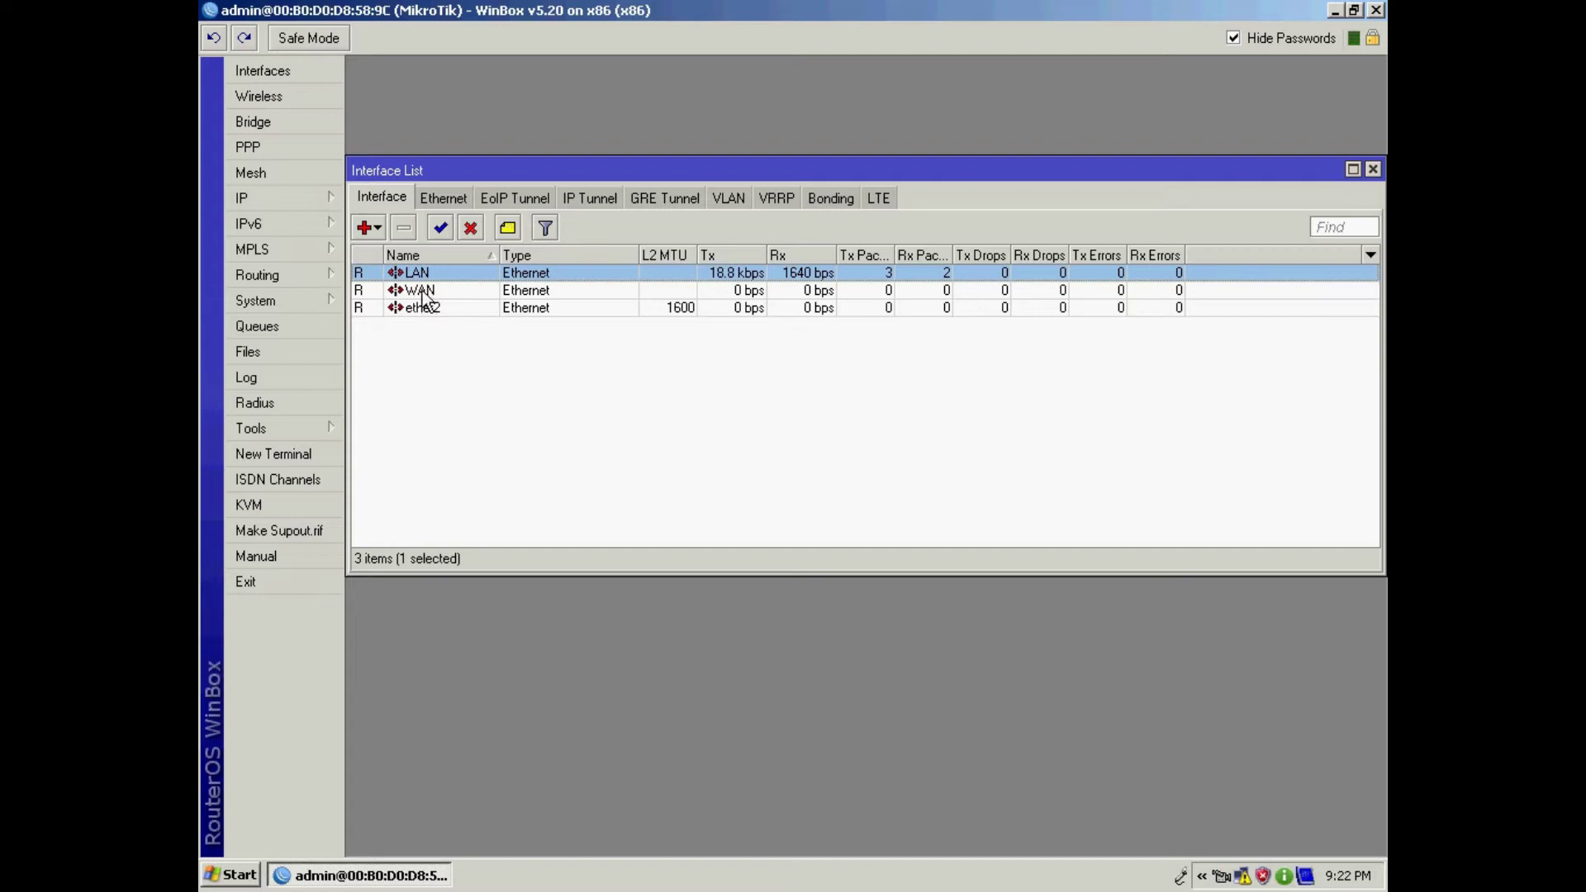
pyautogui.click(423, 291)
pyautogui.click(252, 196)
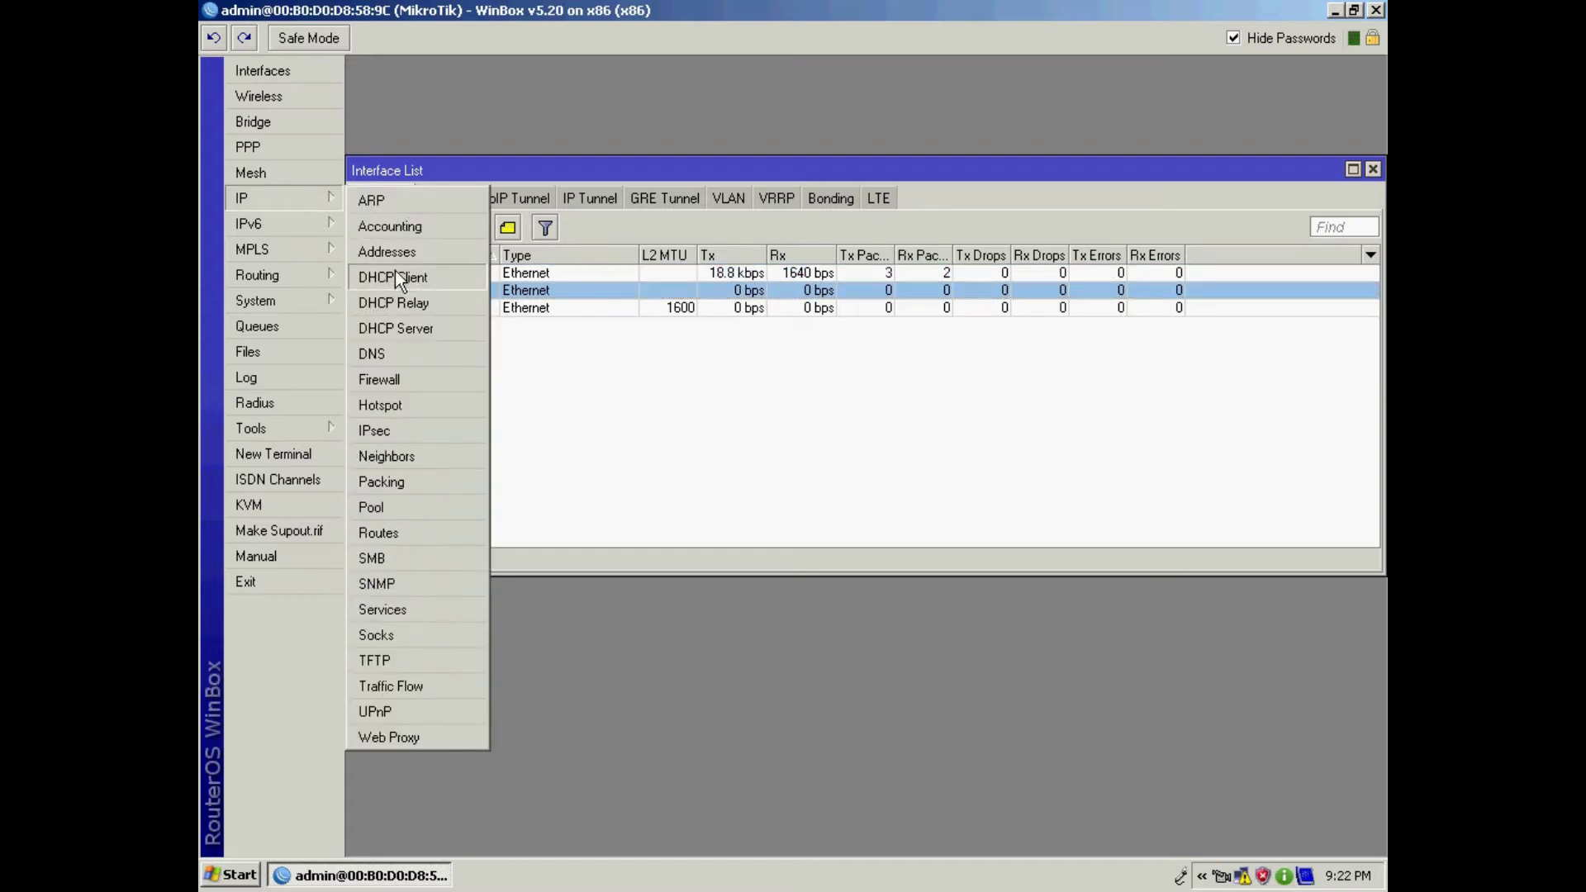
pyautogui.click(413, 253)
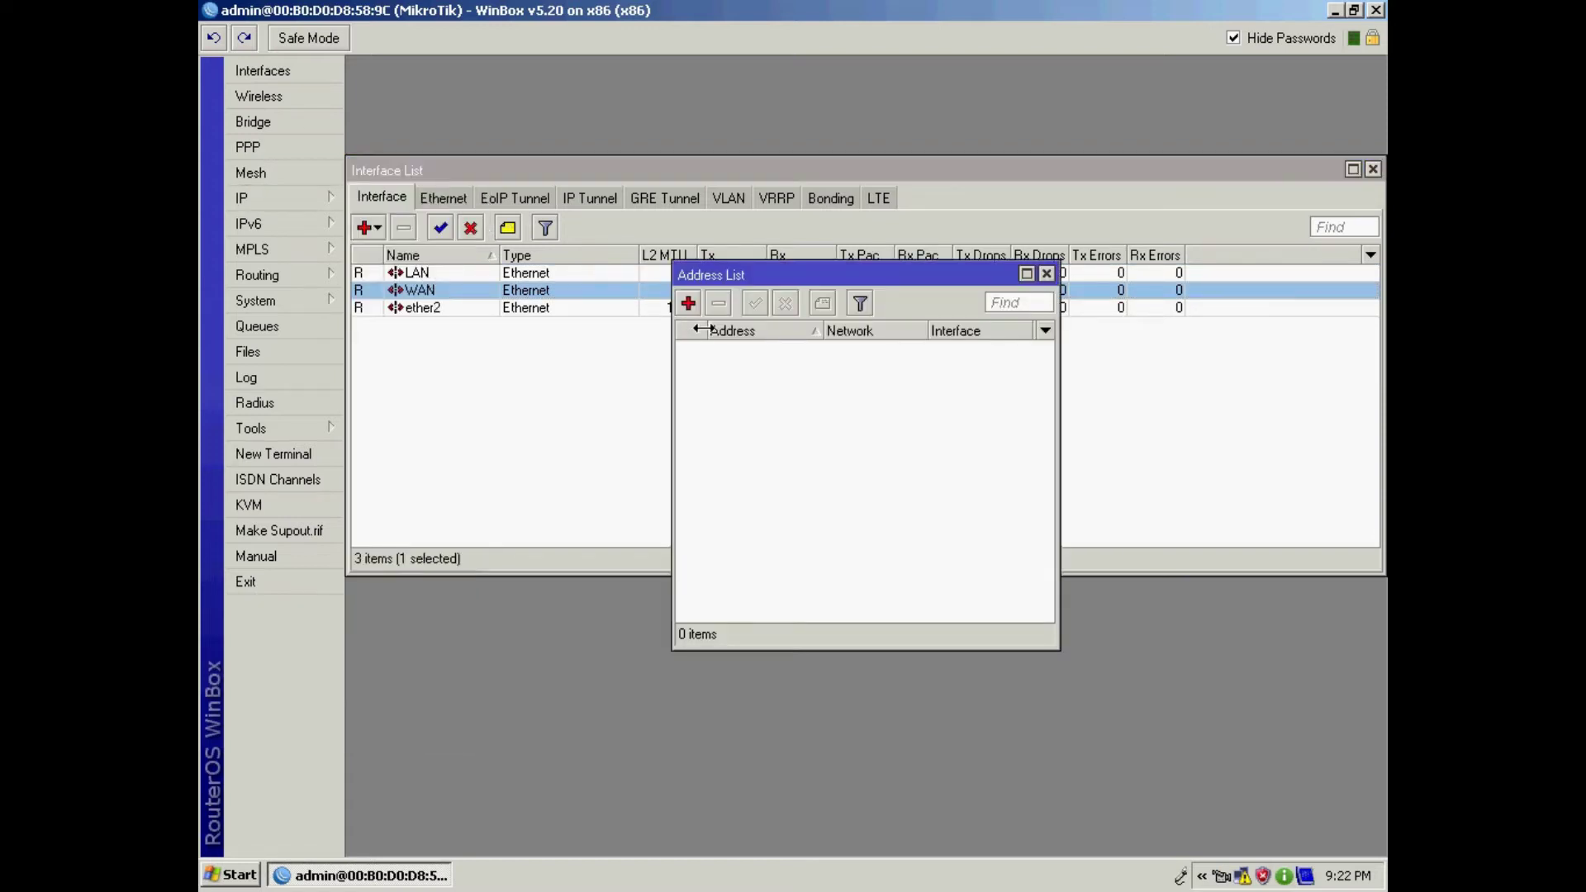
pyautogui.click(688, 303)
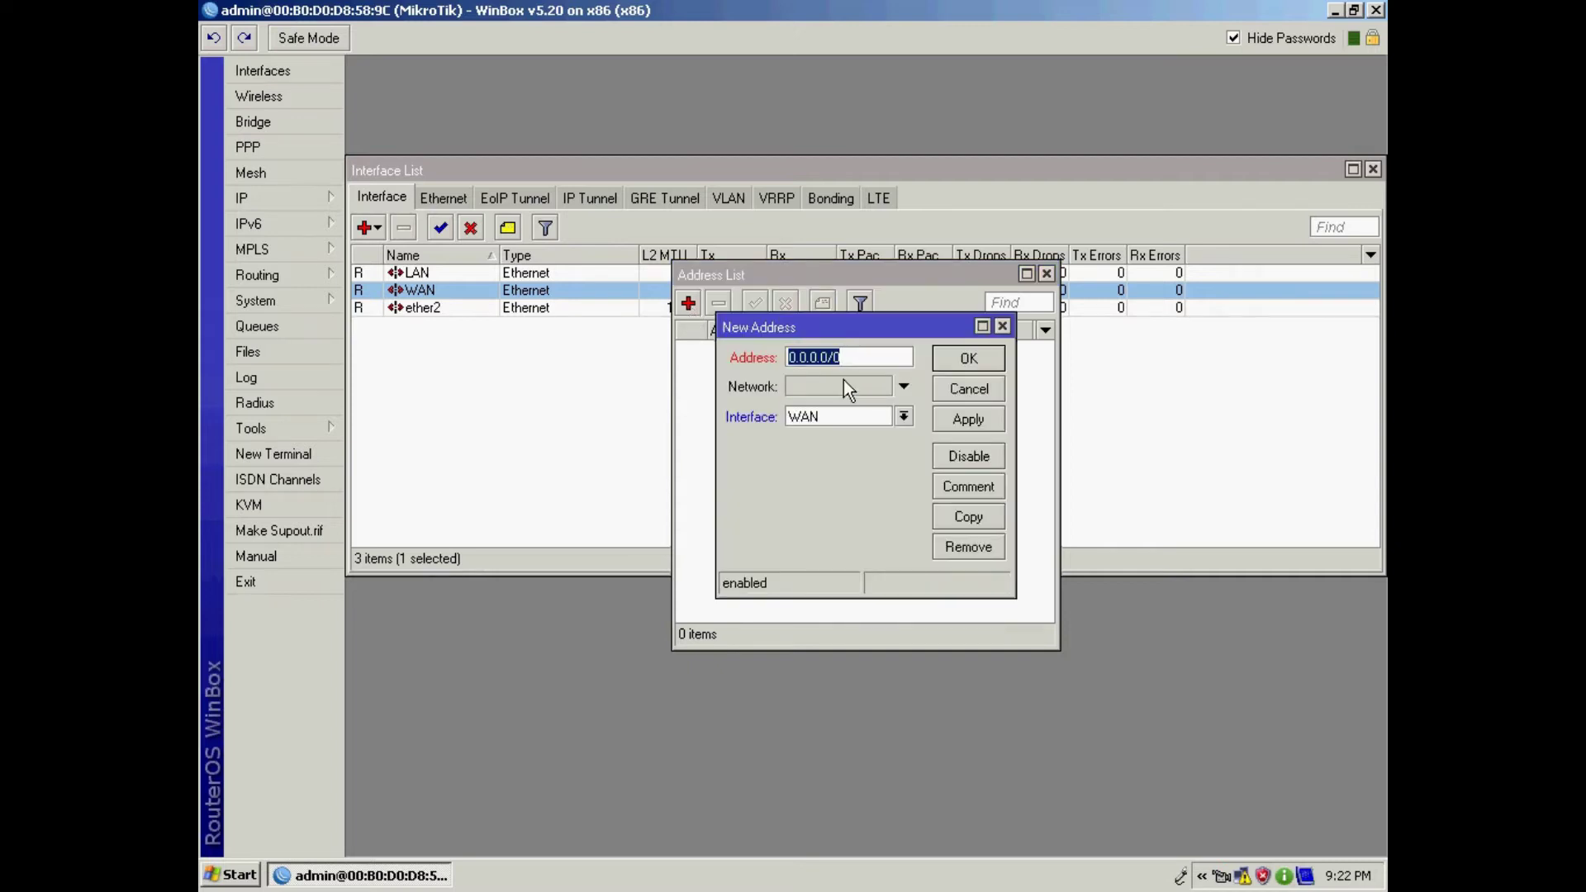
pyautogui.click(904, 416)
pyautogui.click(833, 432)
# Step: Enter address 192.168.100.1/24 on LAN, save it and close the address list
pyautogui.hotkey('shift', 'Tab')
pyautogui.write('192.168.100.1/24')
pyautogui.click(908, 418)
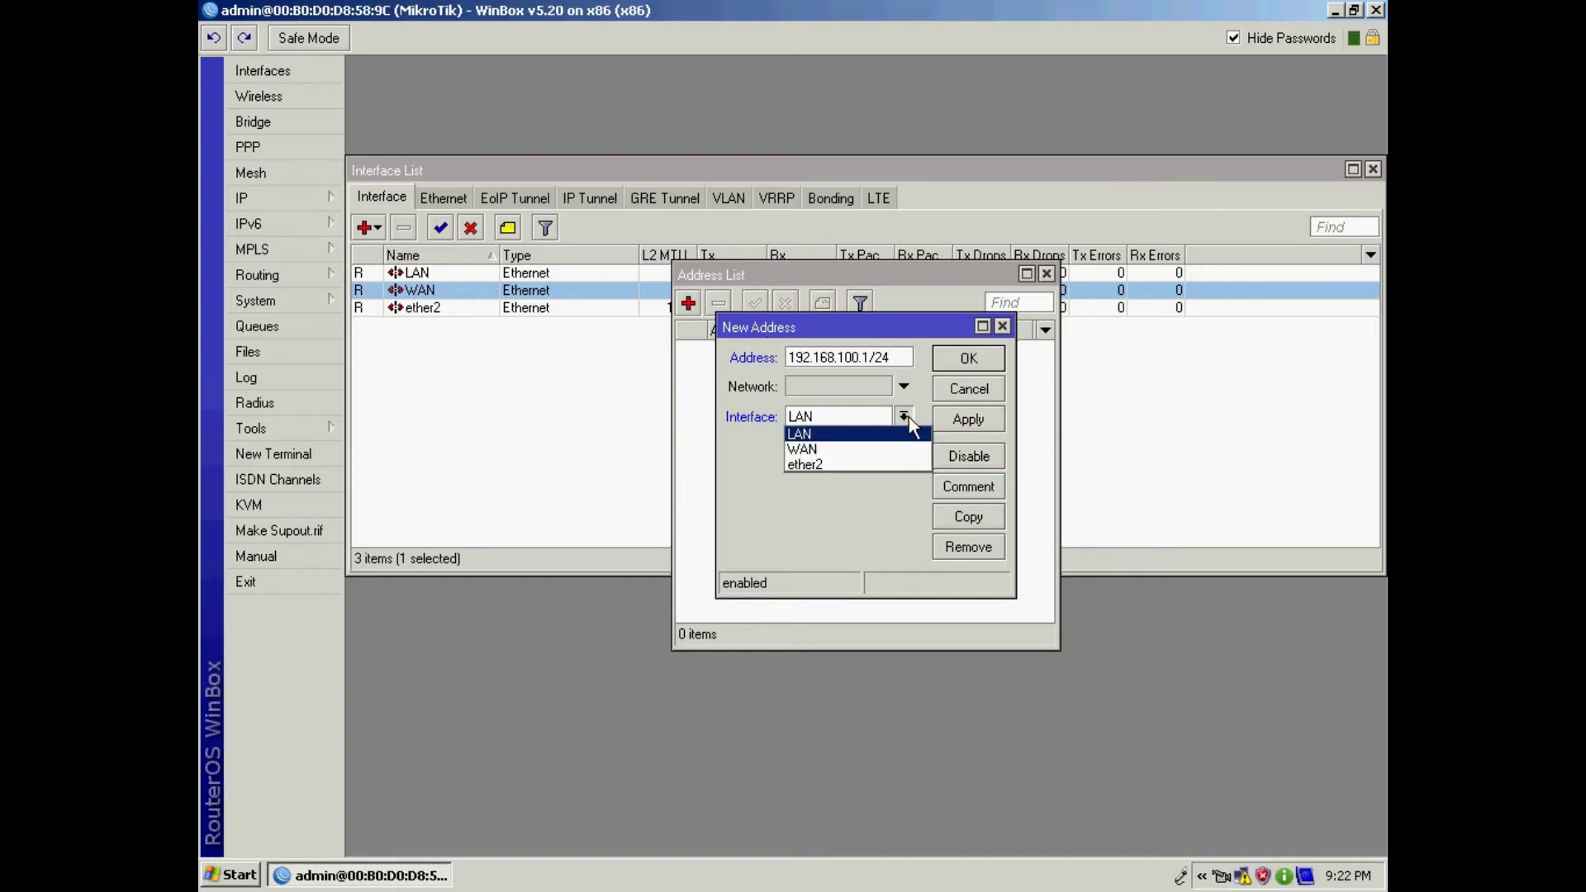
pyautogui.click(809, 434)
pyautogui.click(988, 419)
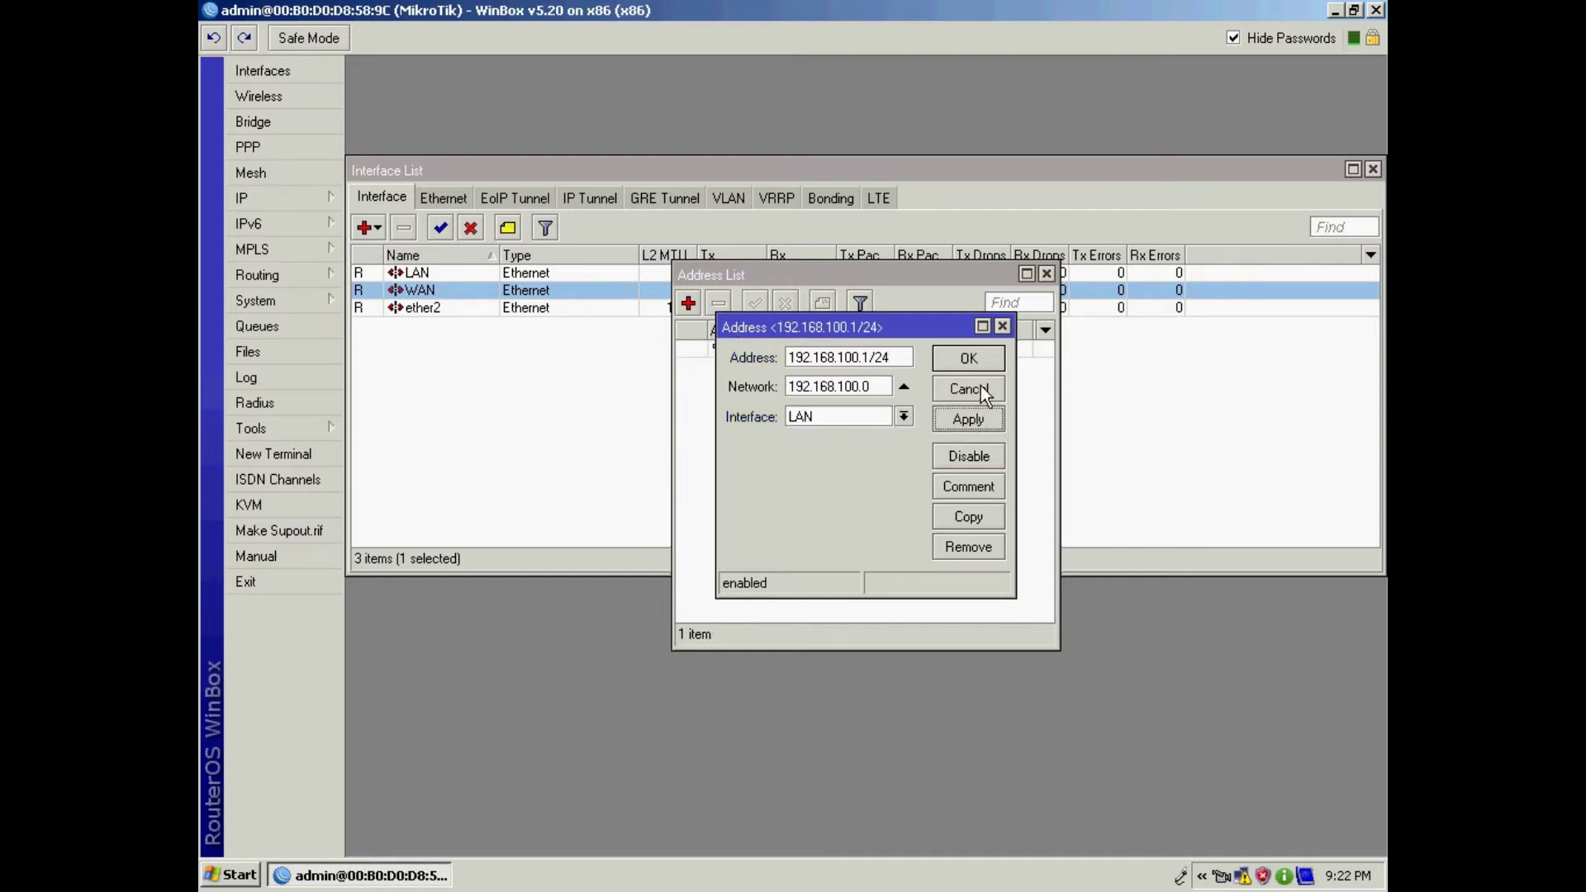
pyautogui.click(980, 364)
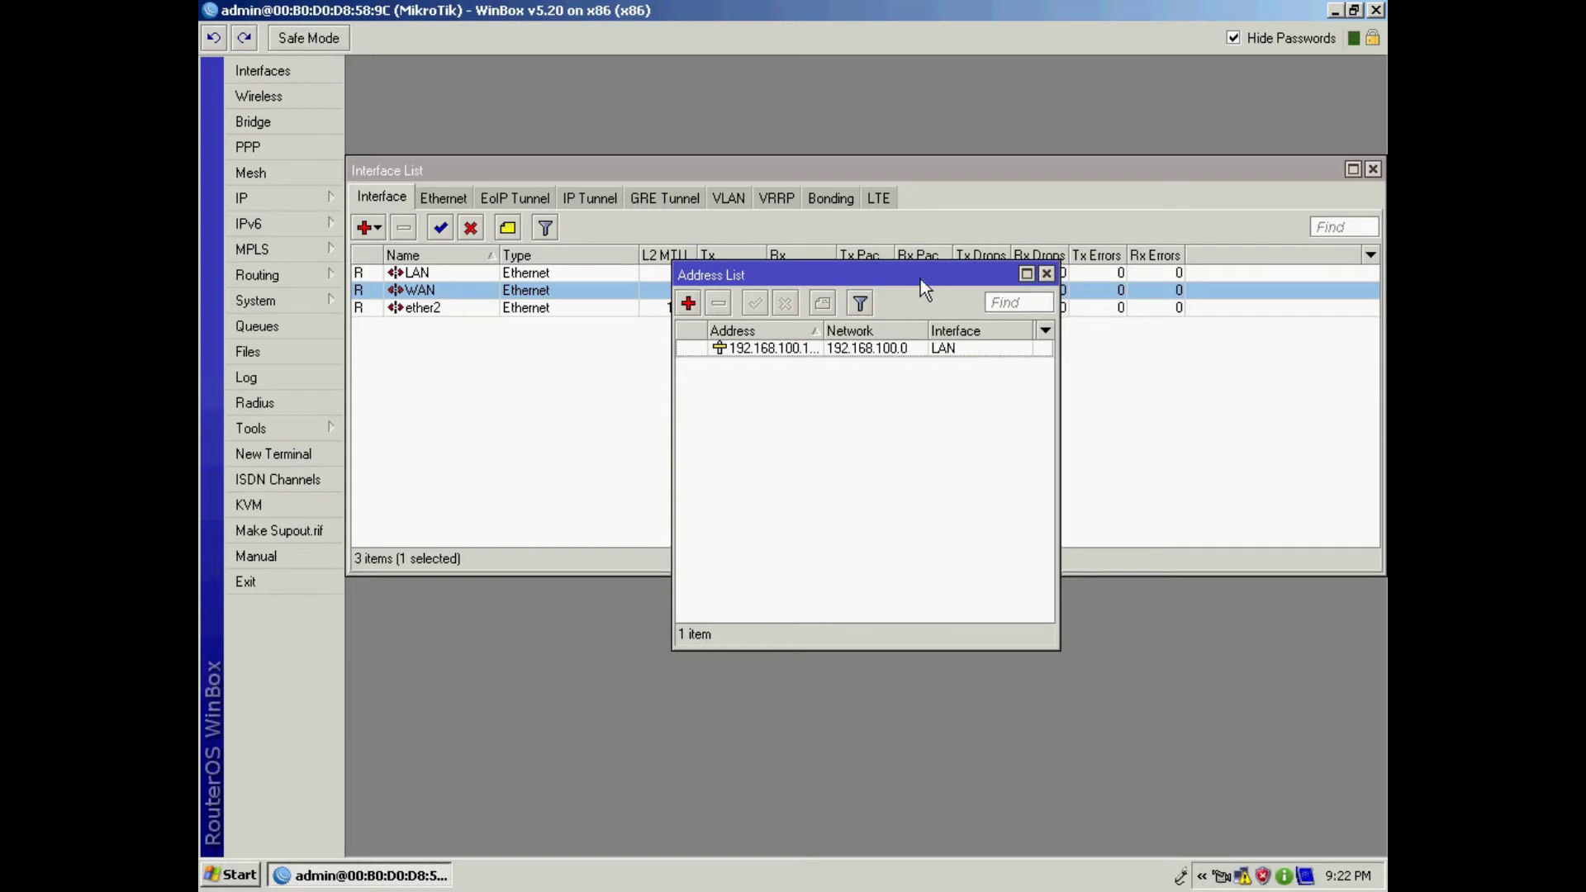
pyautogui.moveTo(920, 279); pyautogui.dragTo(808, 304)
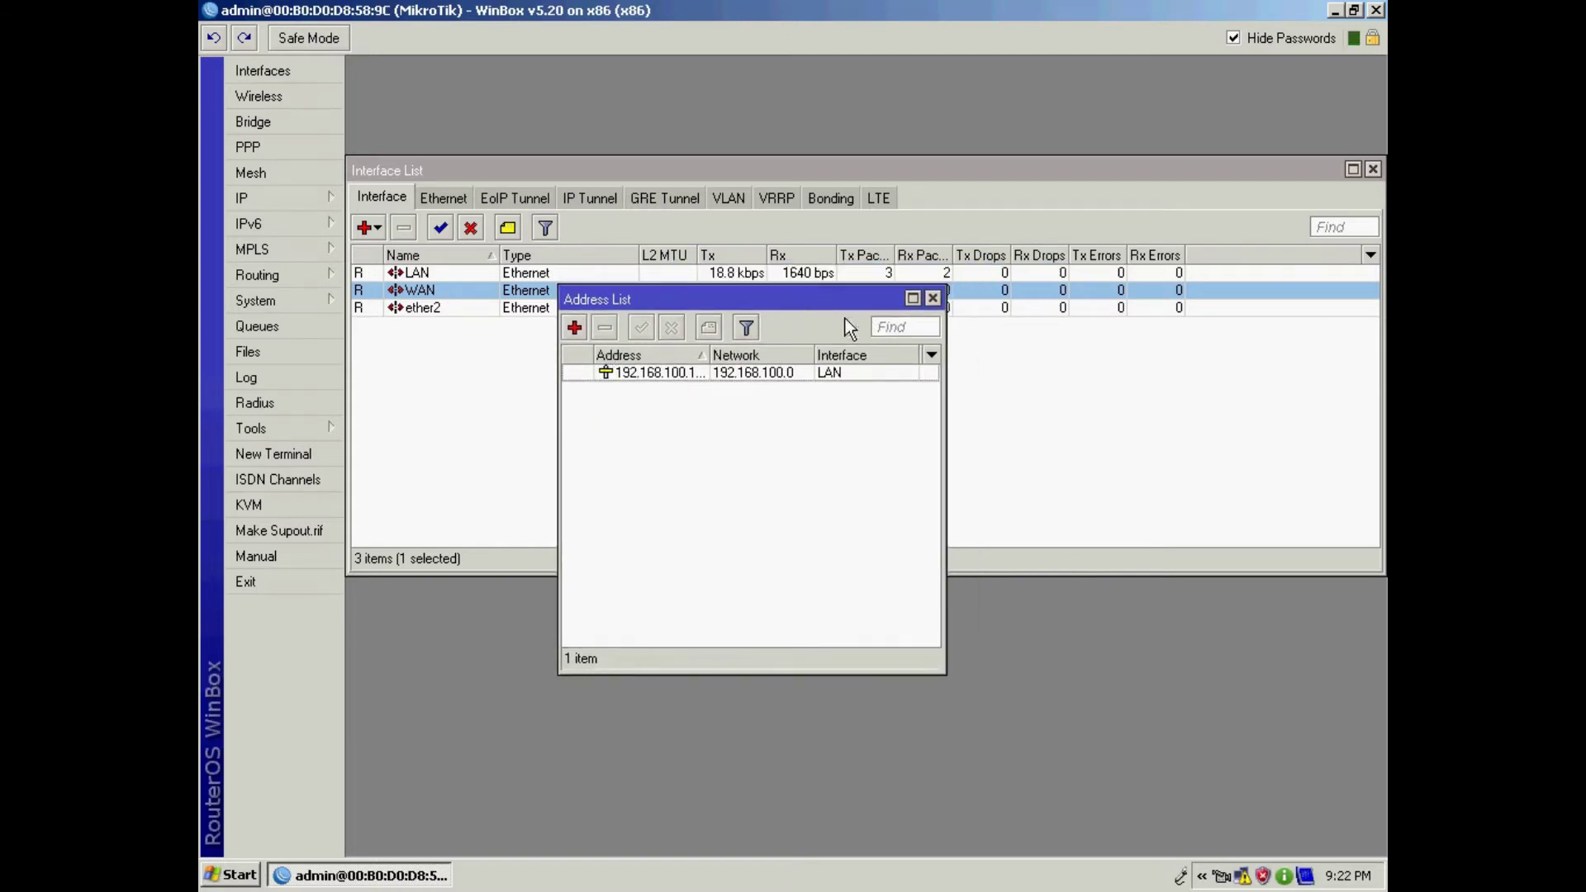
pyautogui.click(933, 299)
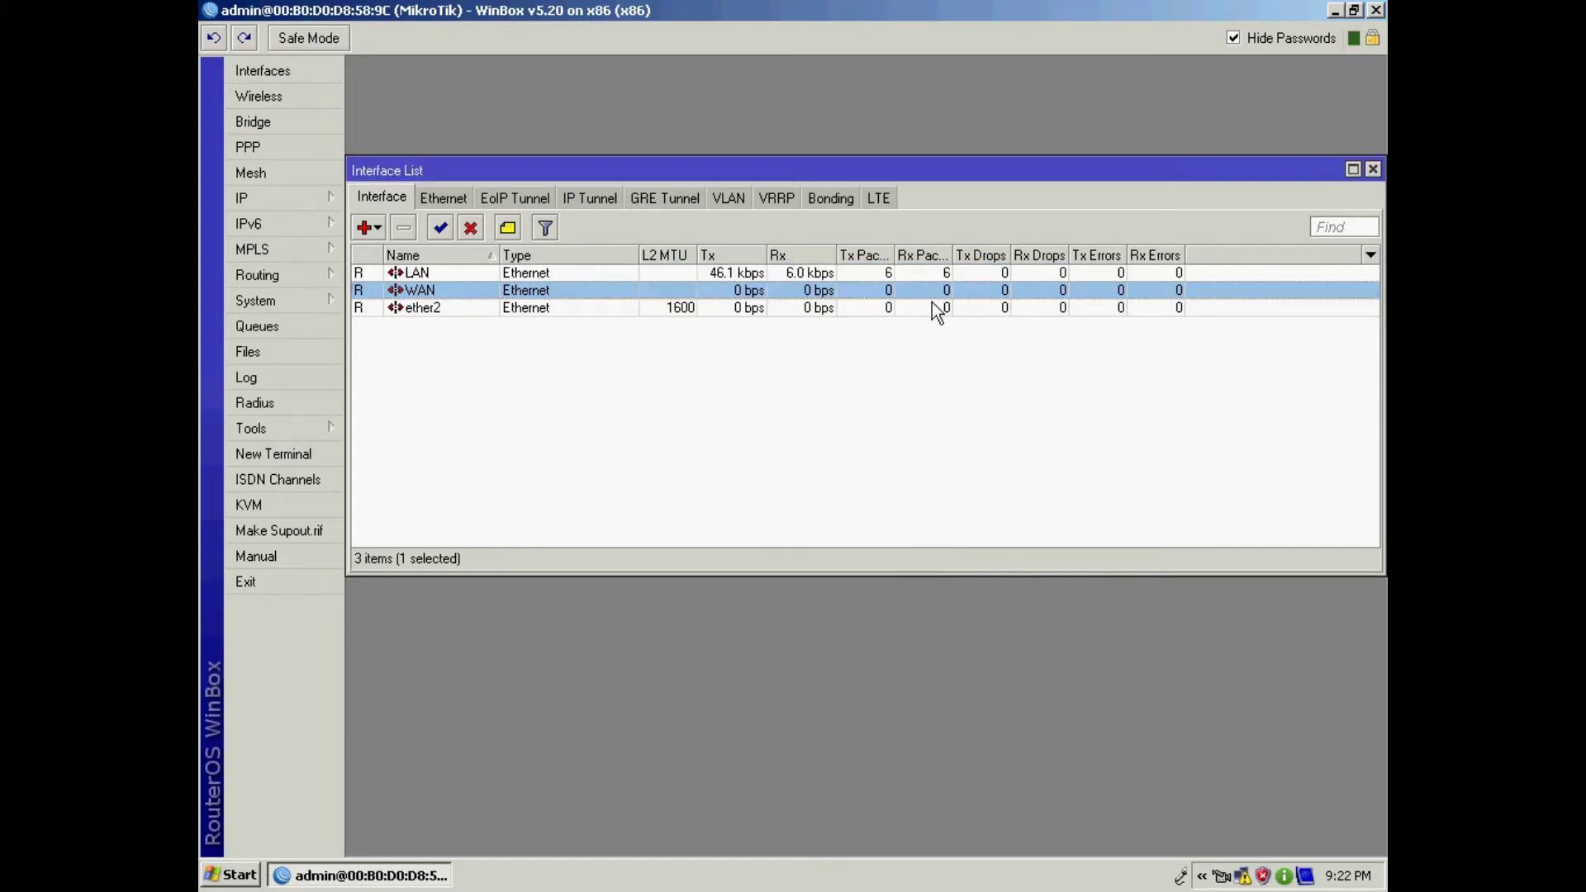
pyautogui.click(265, 196)
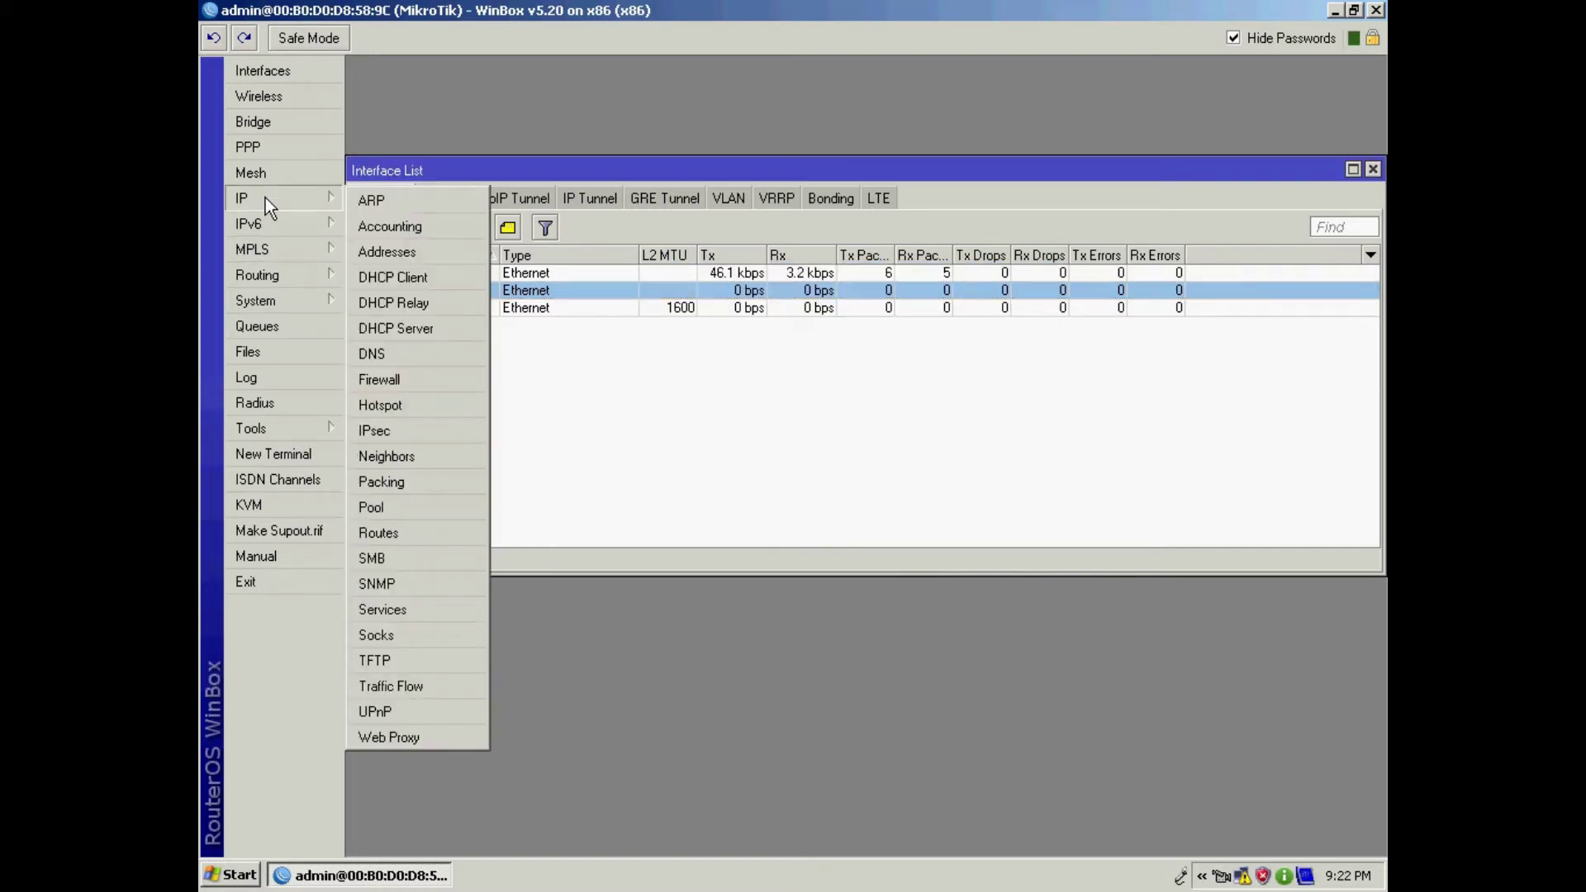
# Step: Add a DHCP client on the WAN interface and close the DHCP Client window
pyautogui.click(390, 277)
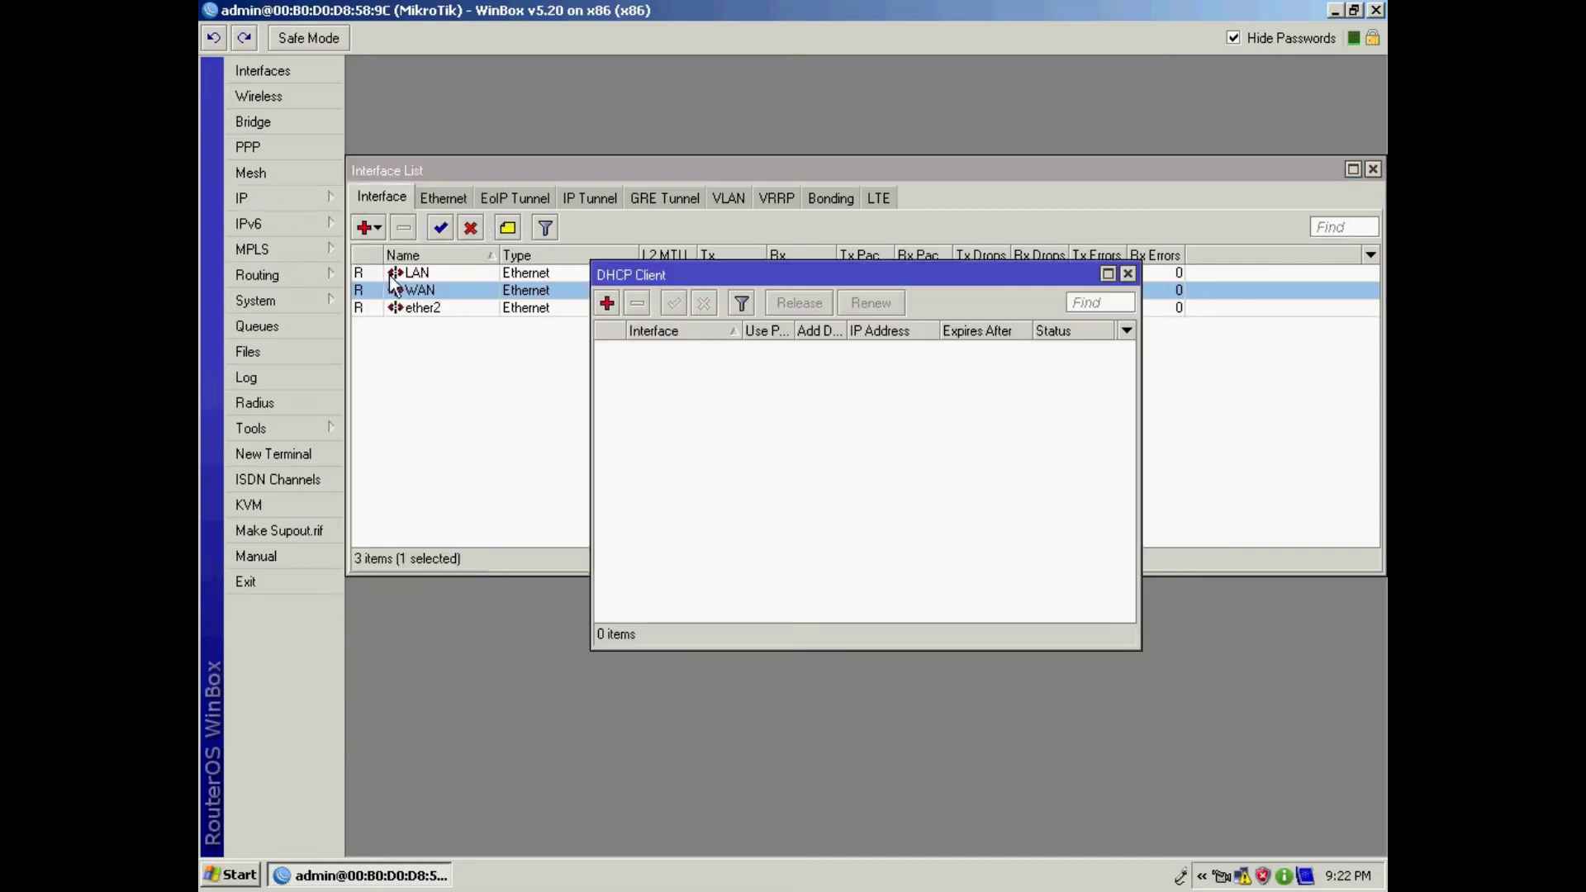
pyautogui.click(607, 304)
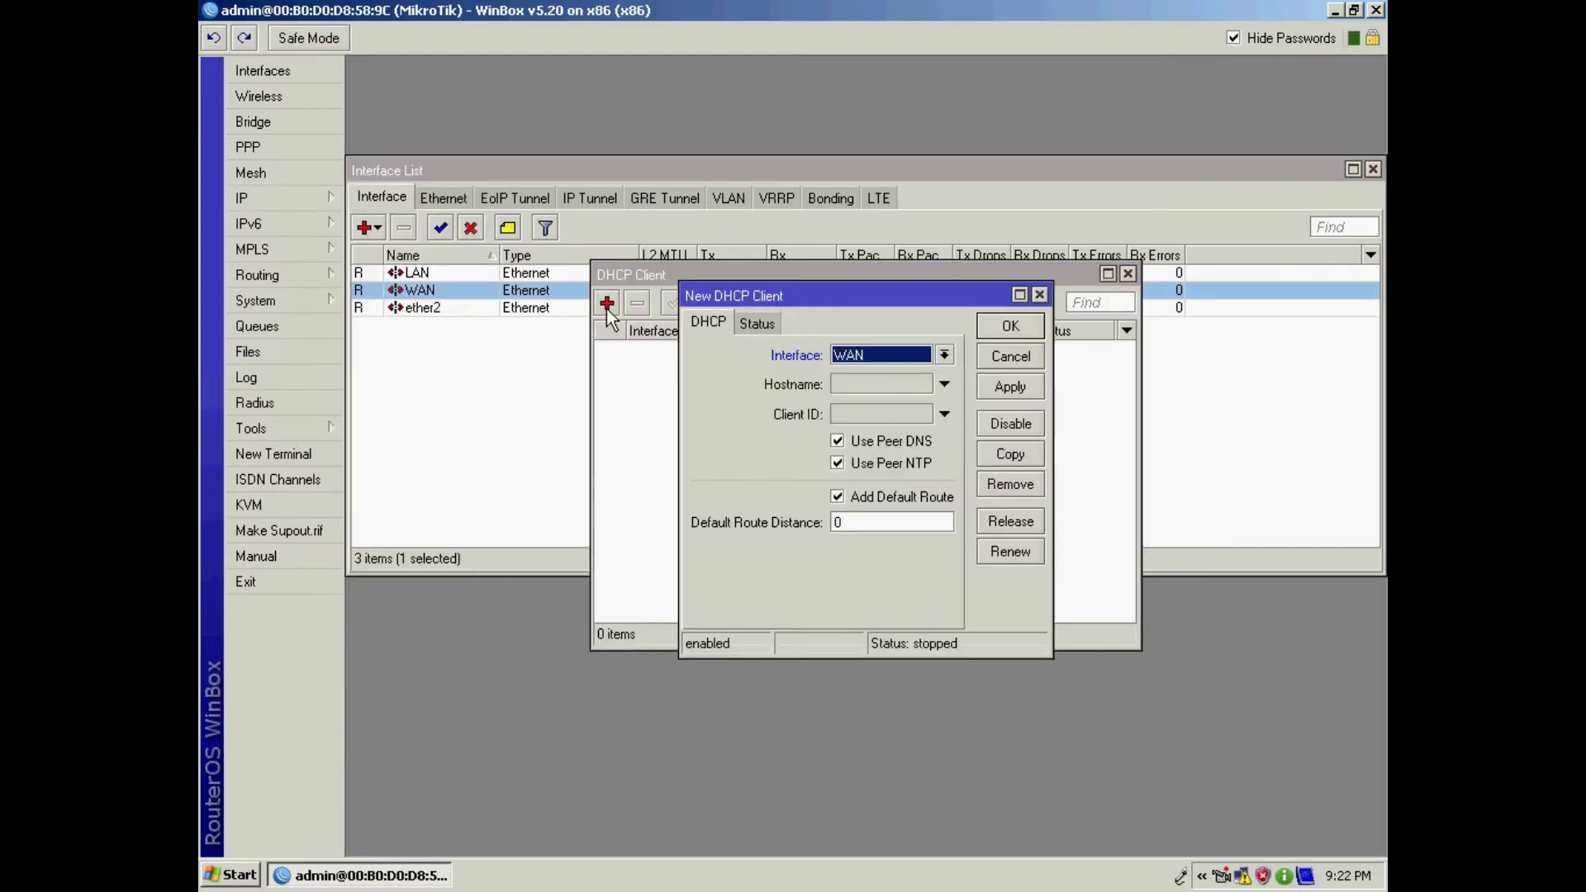
pyautogui.click(944, 355)
pyautogui.click(877, 387)
pyautogui.click(1028, 388)
pyautogui.click(1024, 326)
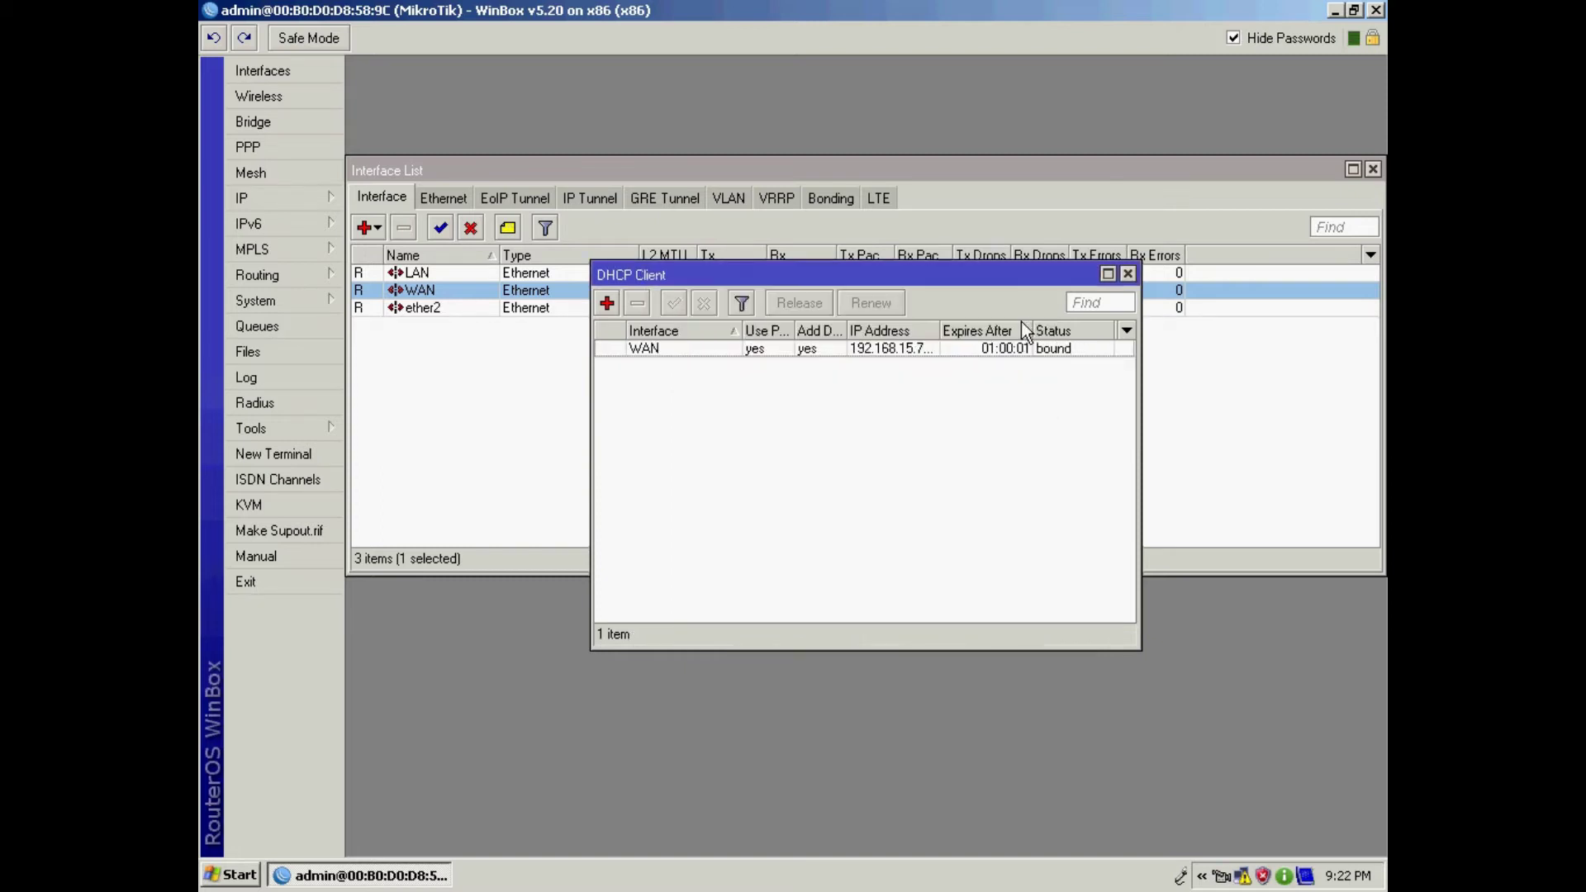
pyautogui.moveTo(939, 330); pyautogui.dragTo(967, 330)
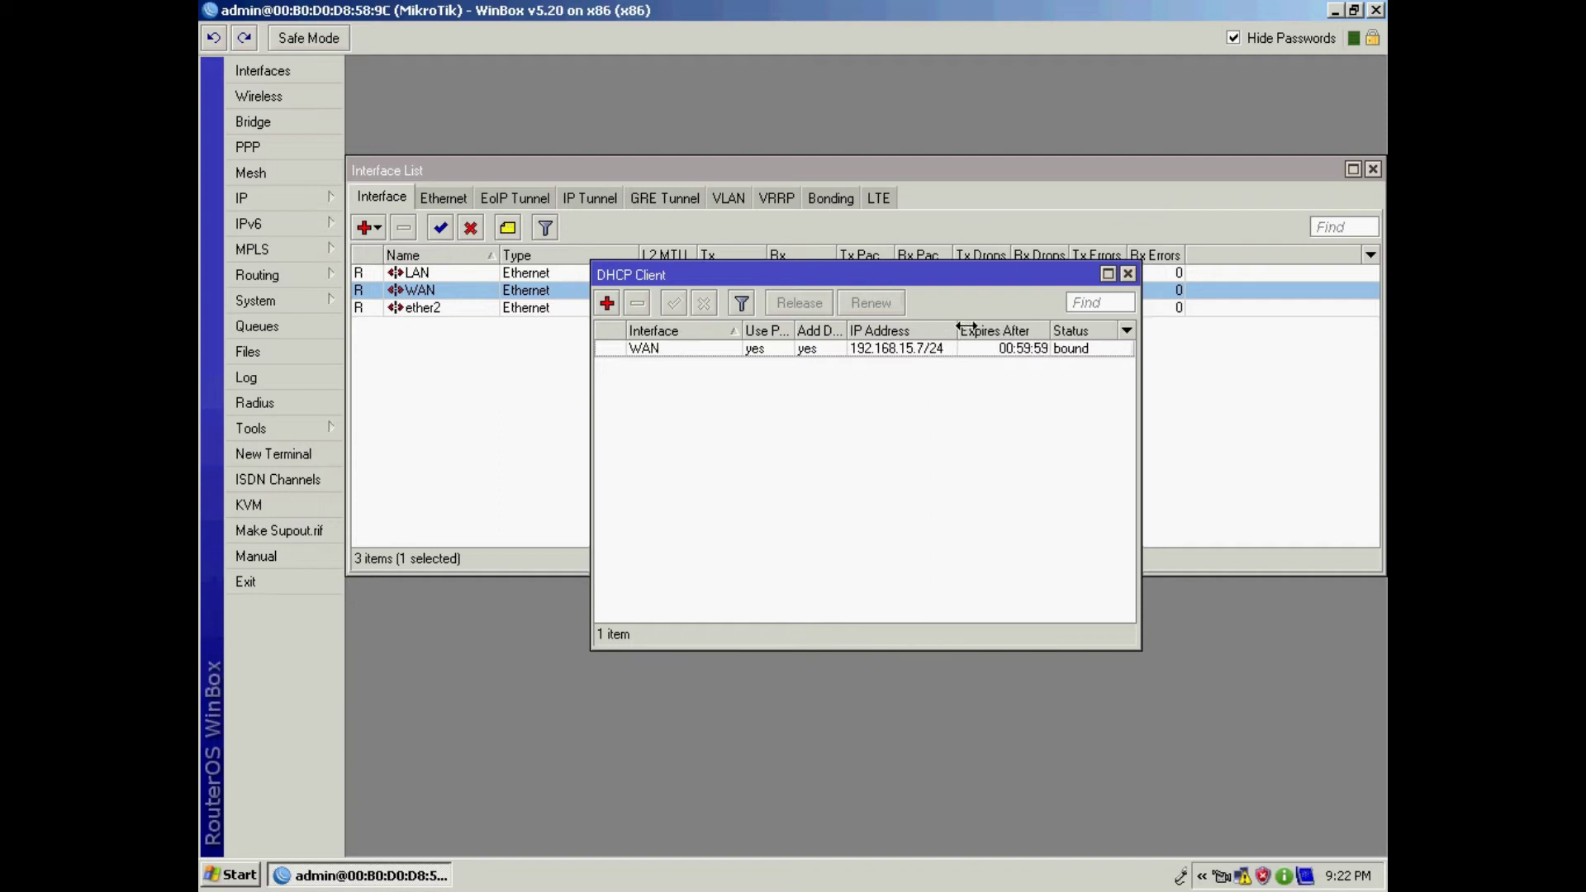
pyautogui.click(1127, 274)
# Step: Review the IP address list with a wider Address column, then close the address and interface lists
pyautogui.click(266, 197)
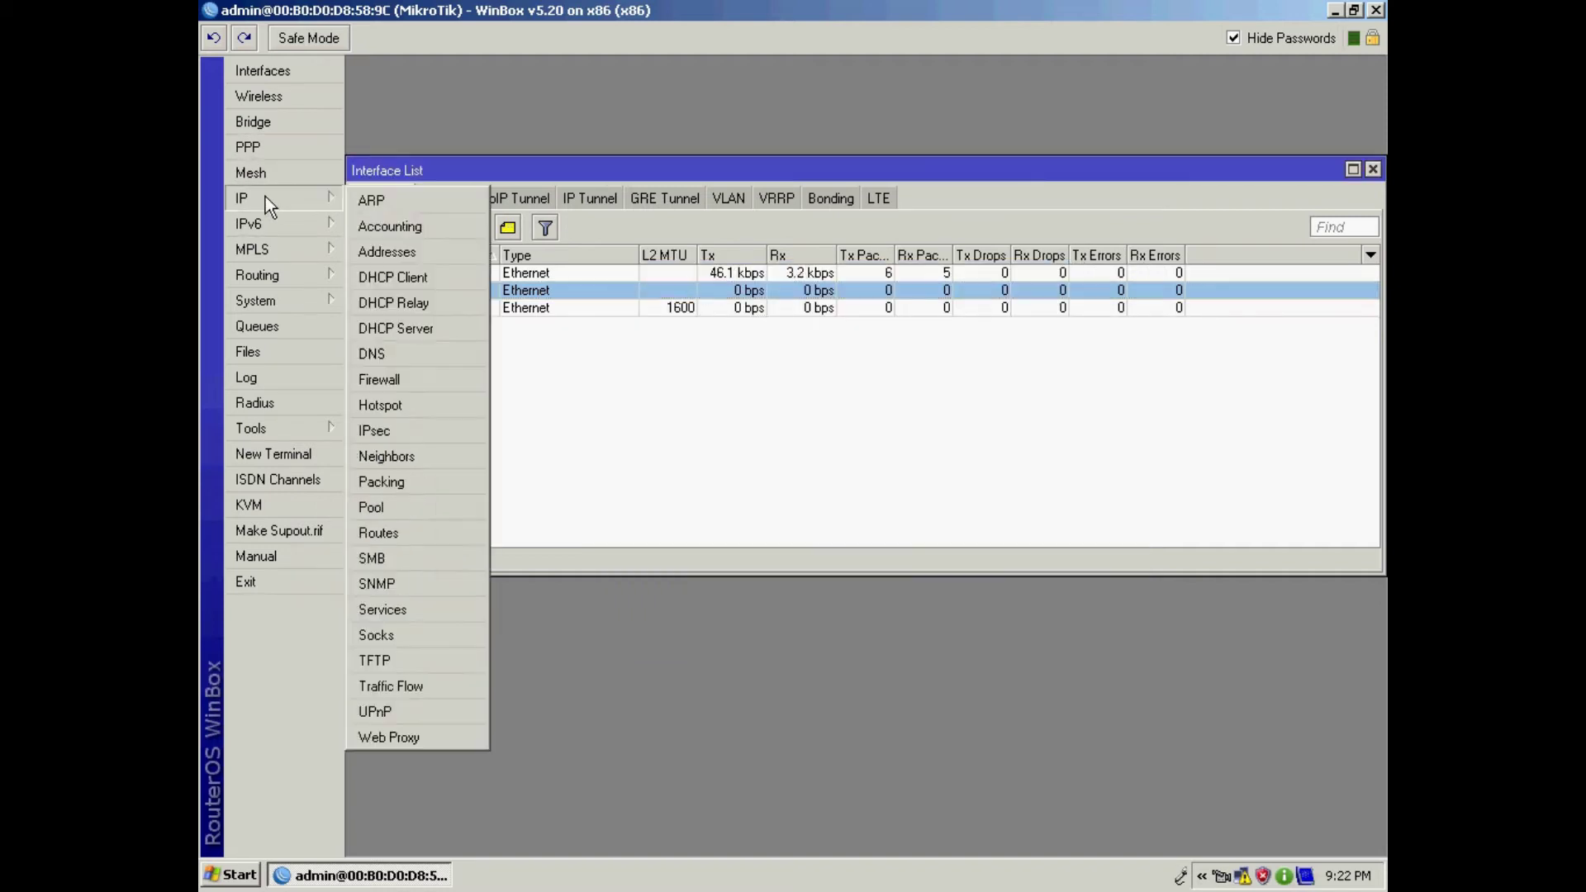
pyautogui.click(408, 258)
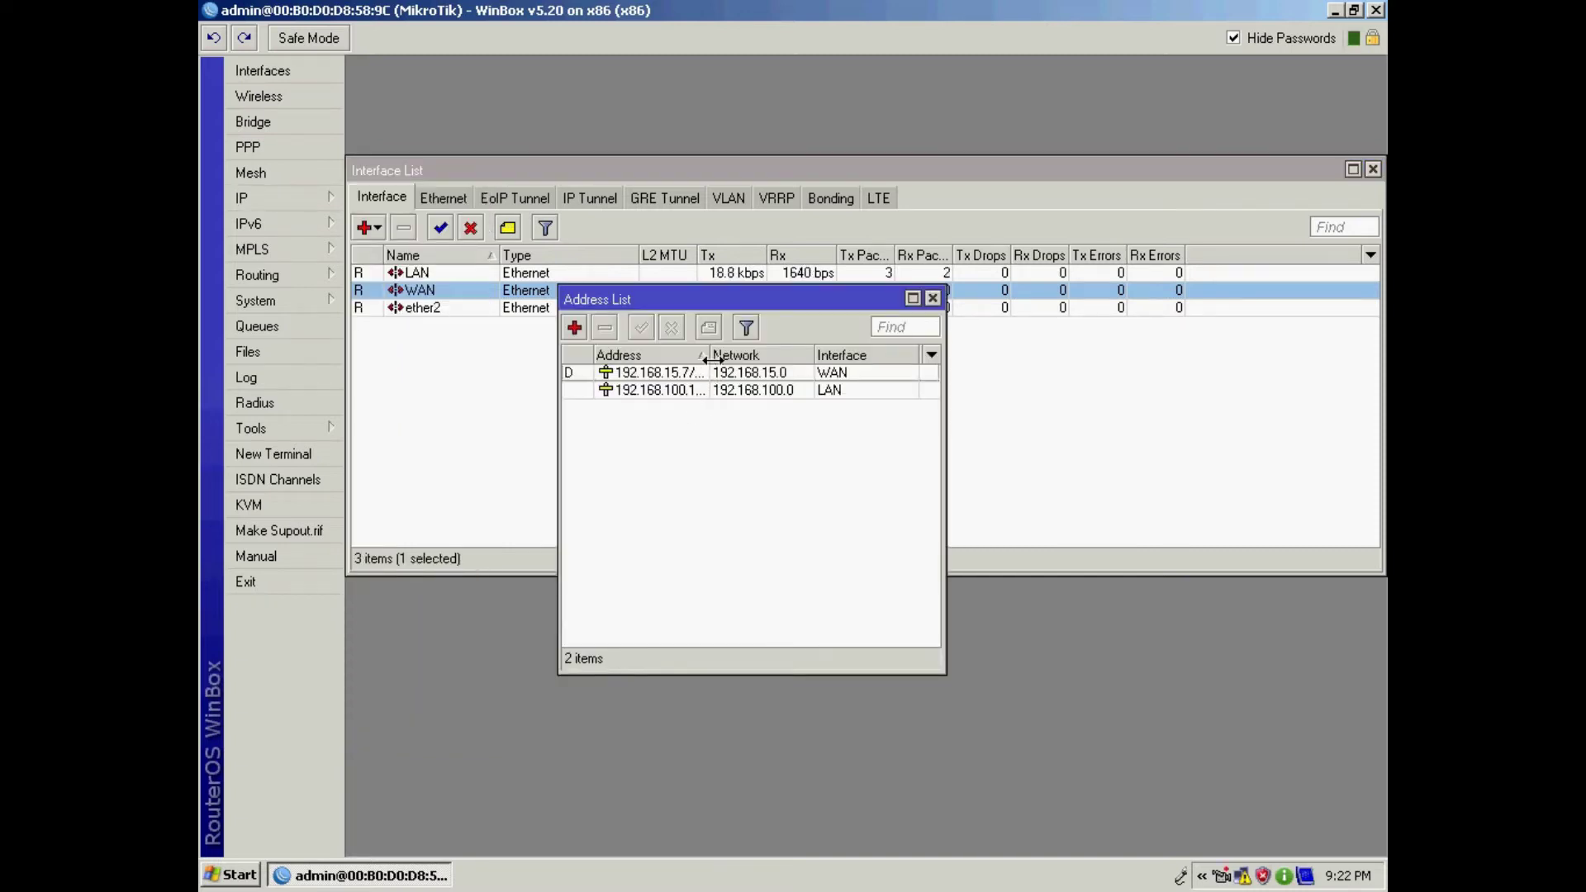
pyautogui.moveTo(709, 355); pyautogui.dragTo(737, 355)
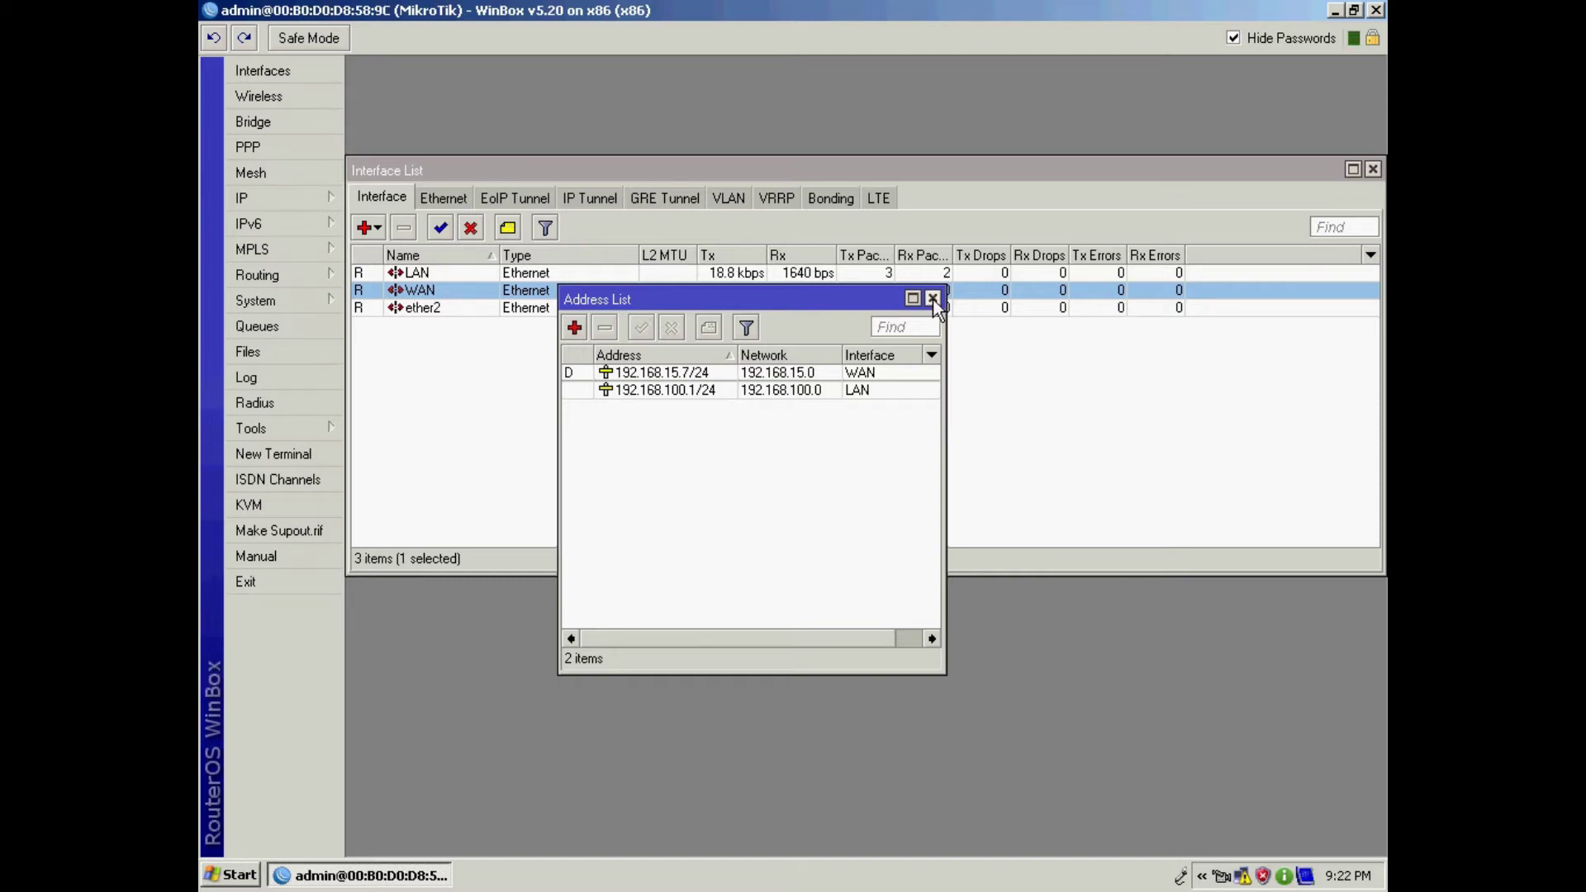
pyautogui.click(933, 298)
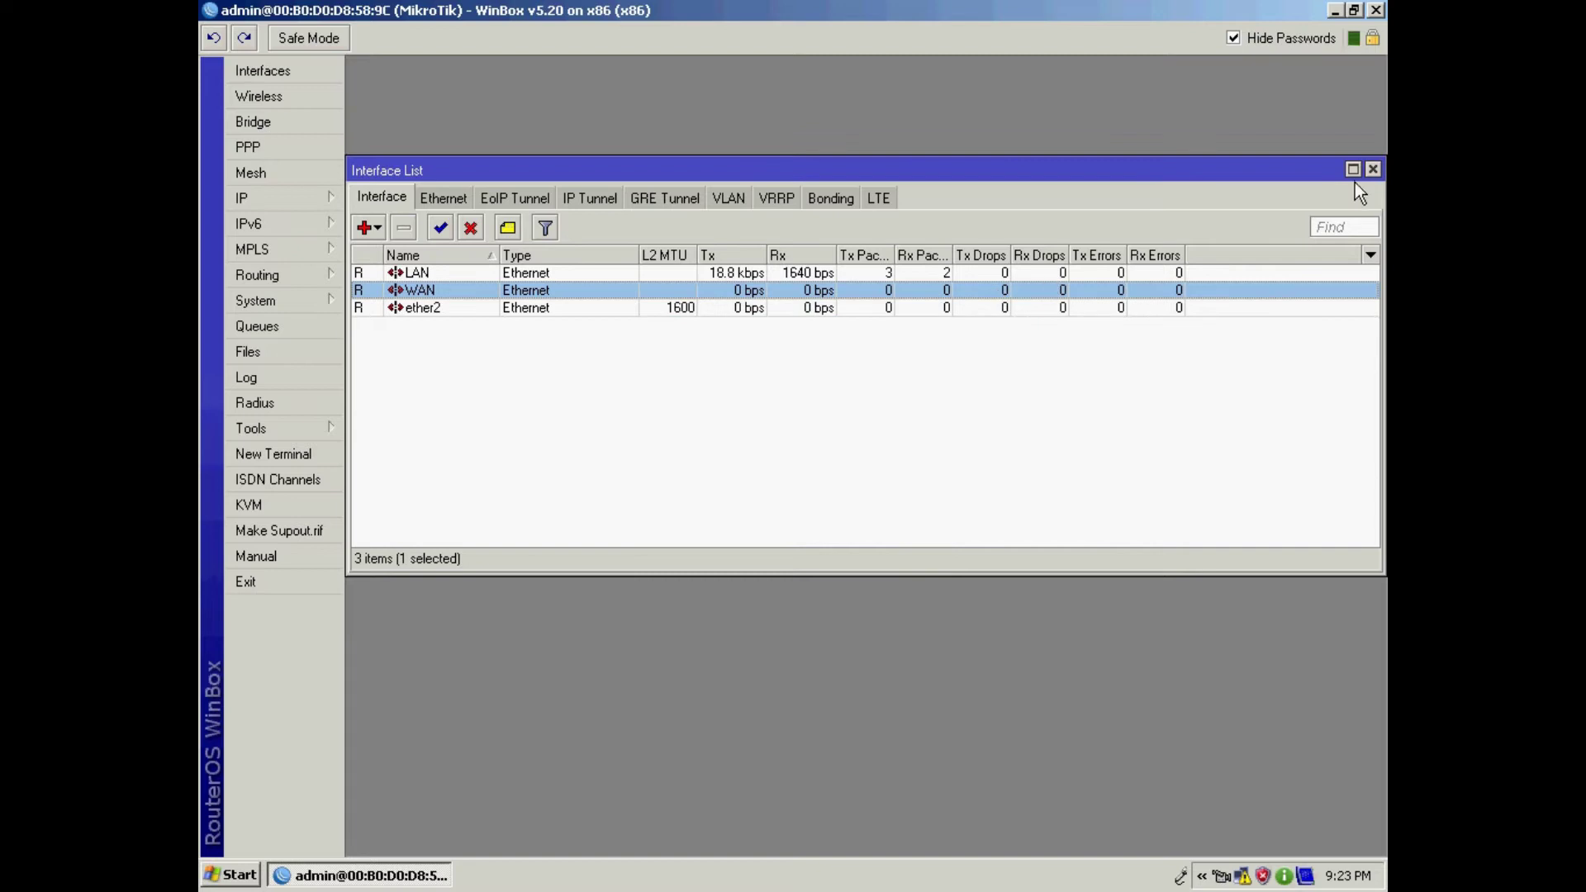
pyautogui.click(1373, 171)
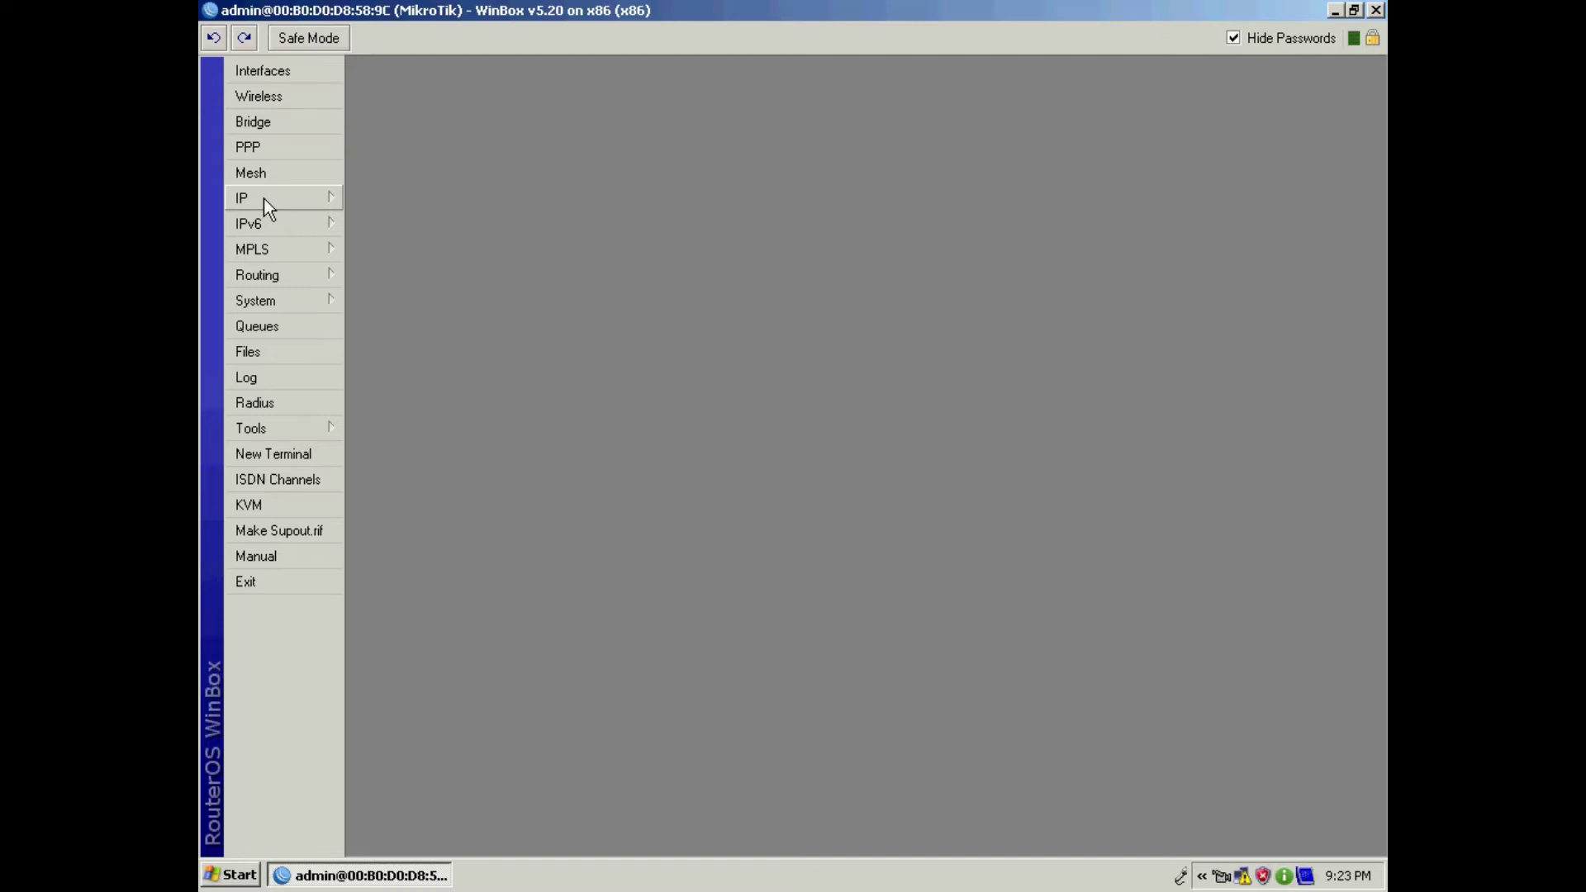
# Step: Open the IP Pool window from the IP menu
pyautogui.click(264, 199)
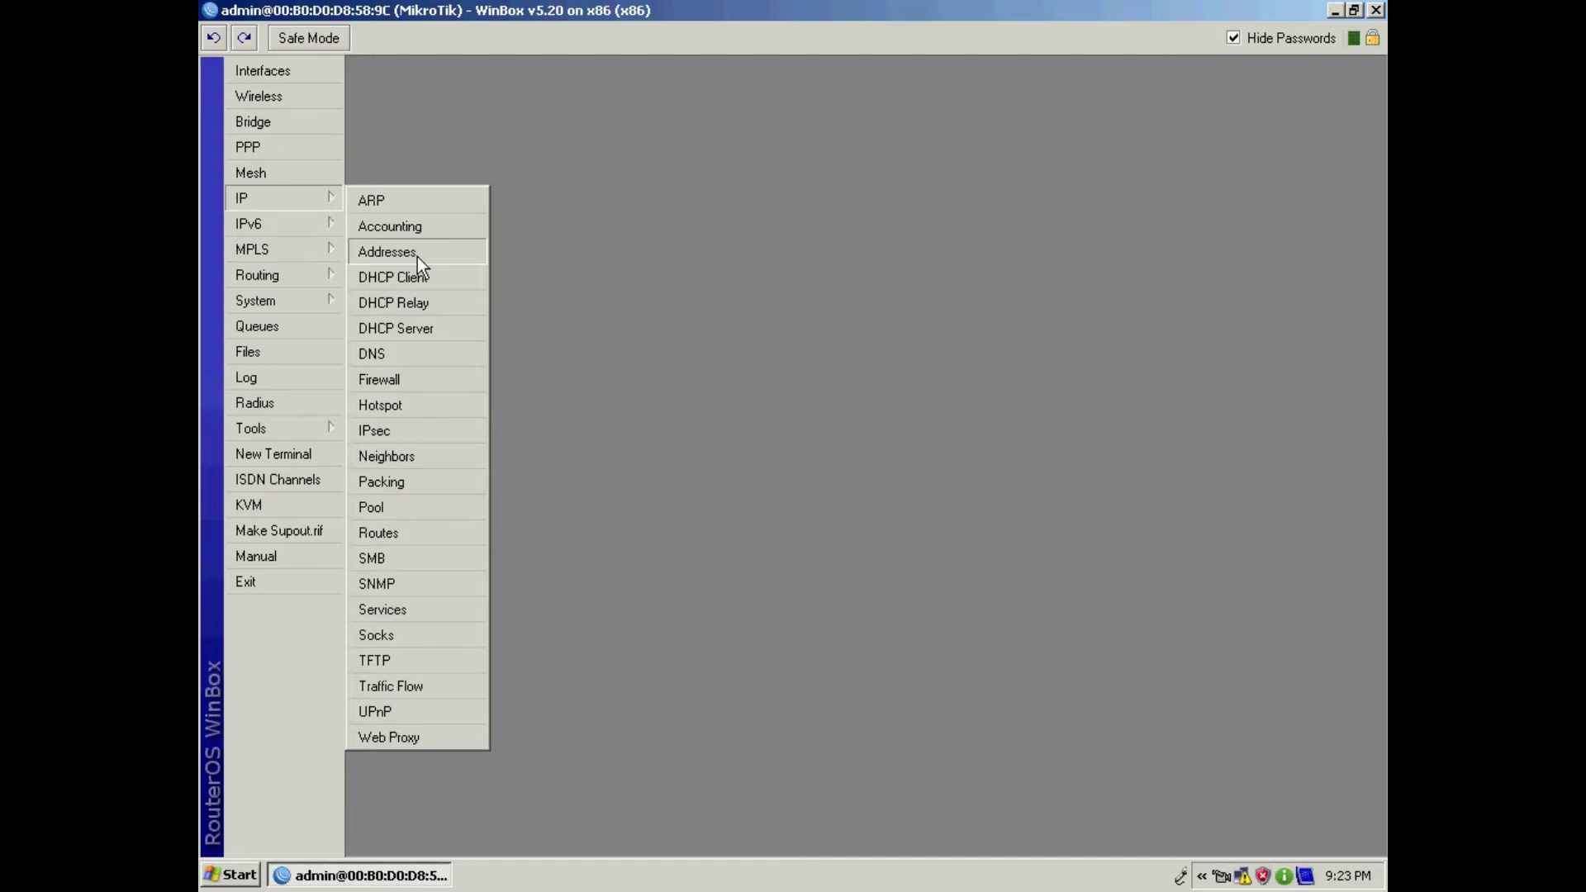
pyautogui.click(426, 513)
# Step: Add pool PPPoE-pool1 with range 192.168.100.5-192.168.100.254 and close the pool list
pyautogui.moveTo(786, 257); pyautogui.dragTo(747, 213)
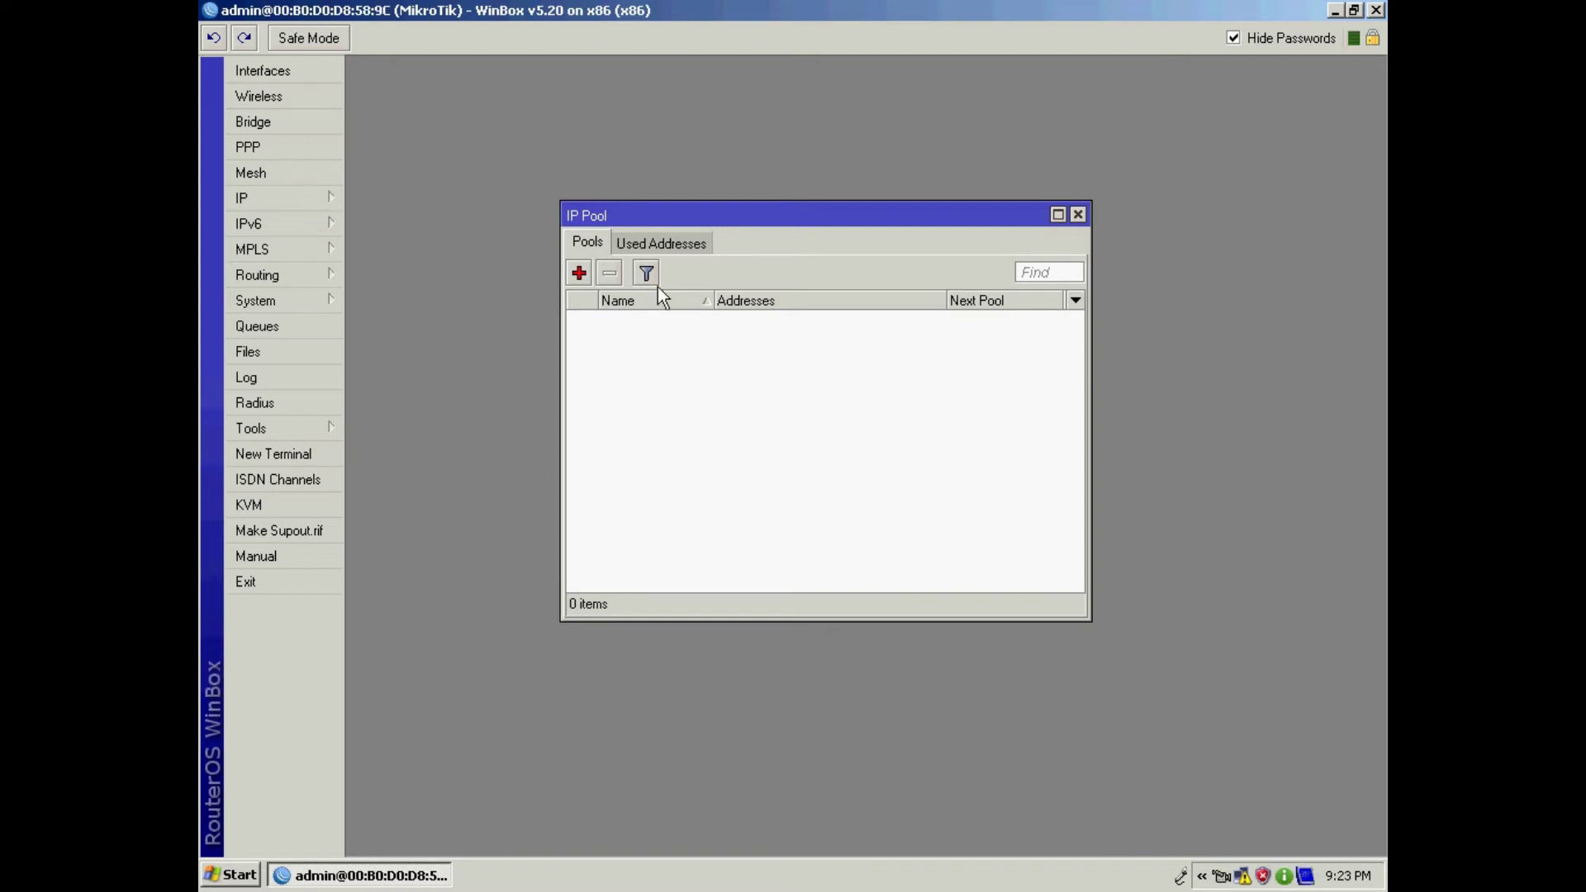
pyautogui.click(582, 277)
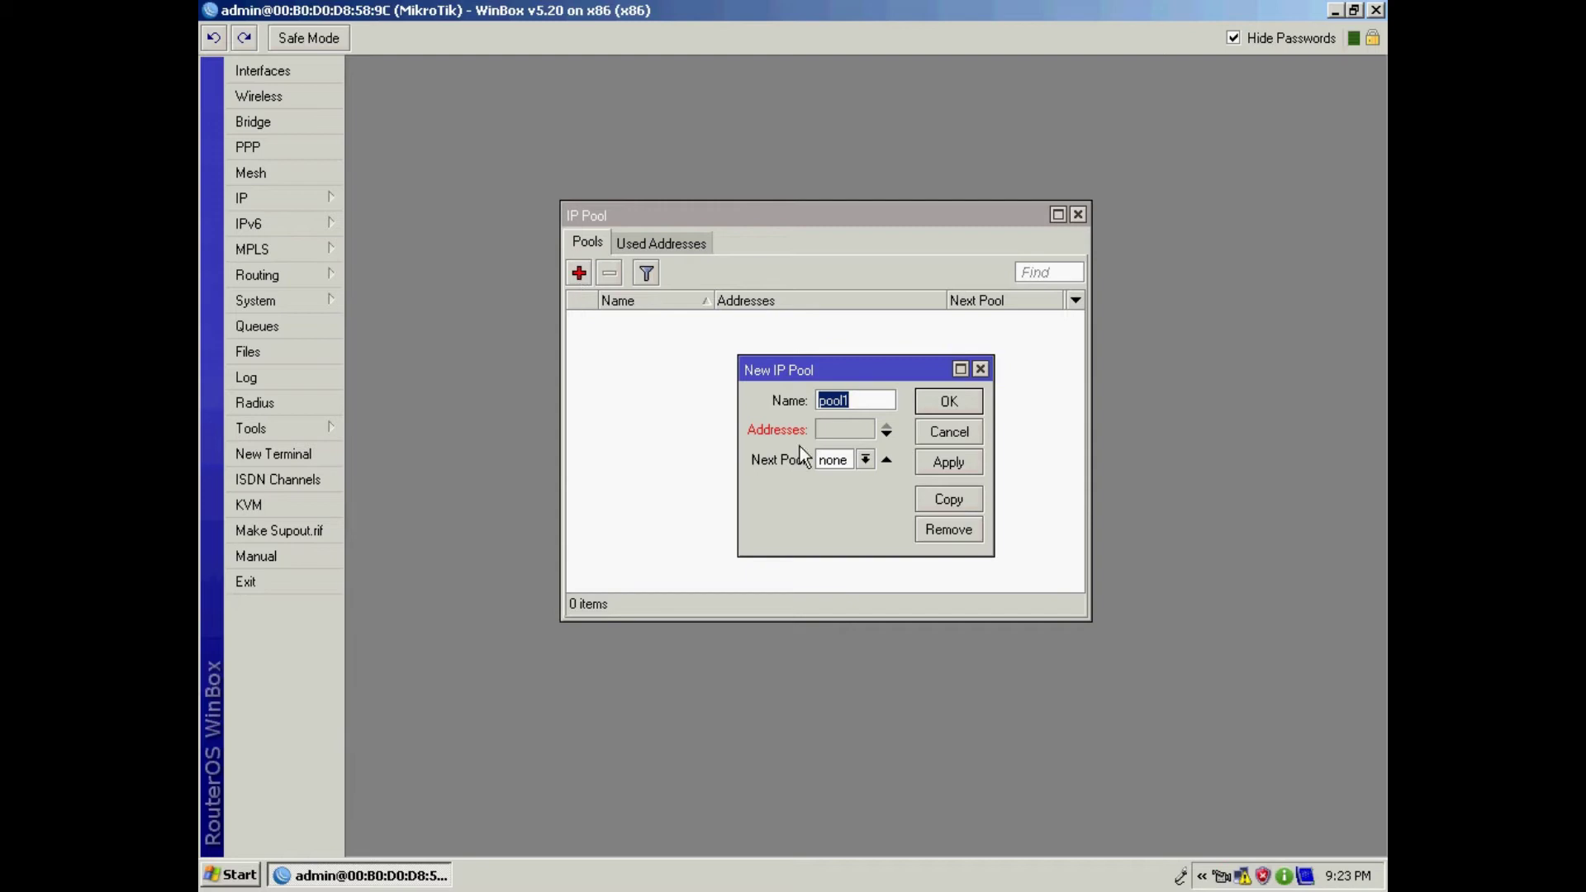
pyautogui.click(842, 402)
pyautogui.write('PPPoE-')
pyautogui.moveTo(995, 427); pyautogui.dragTo(1254, 420)
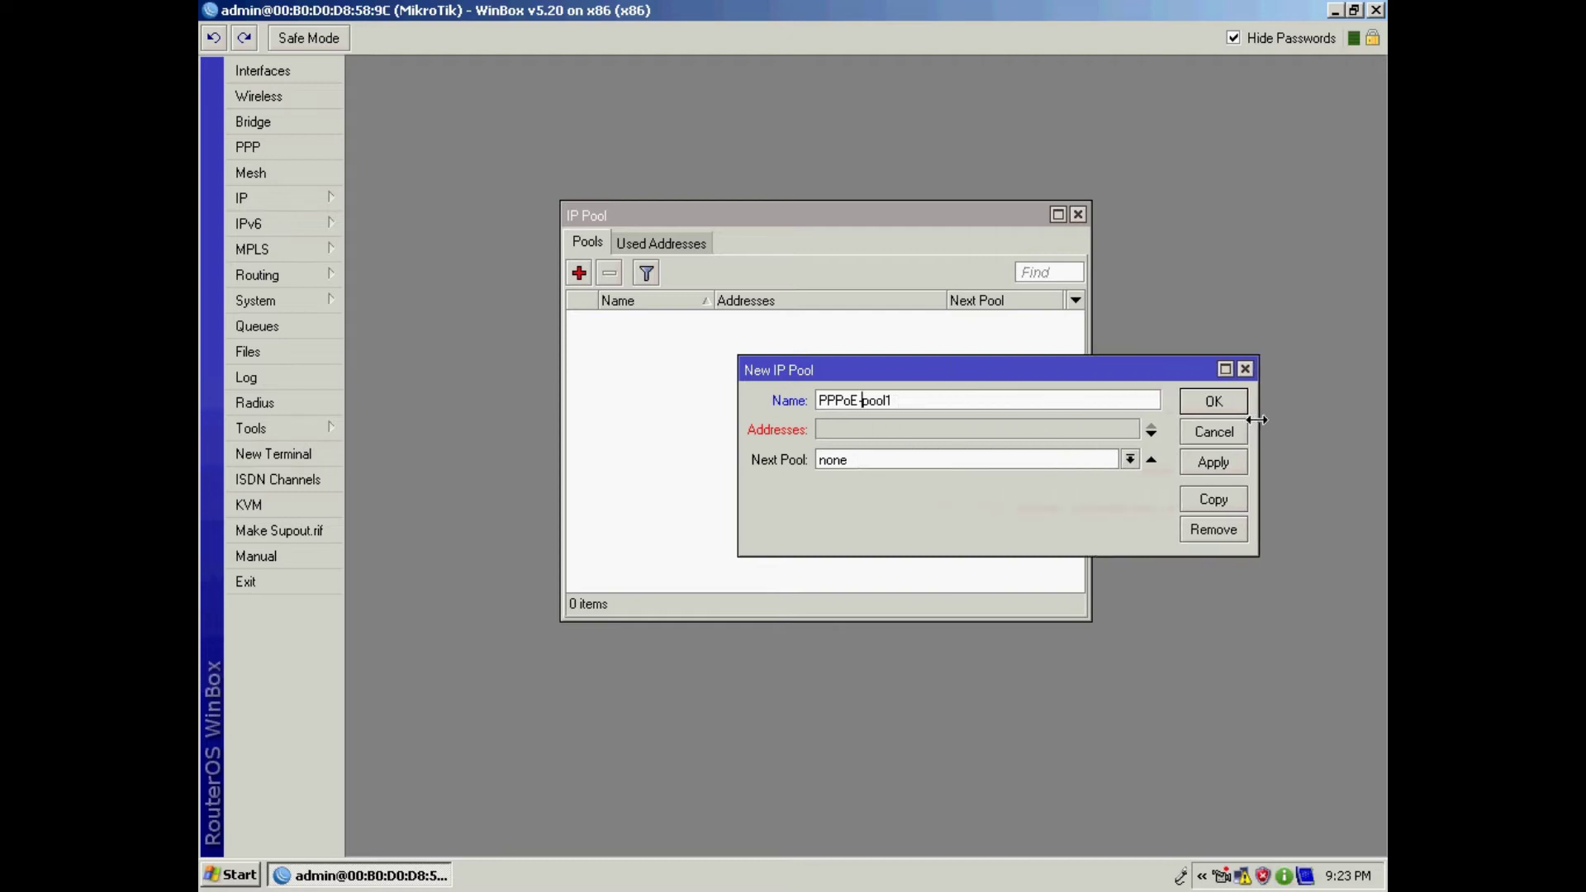
pyautogui.click(848, 429)
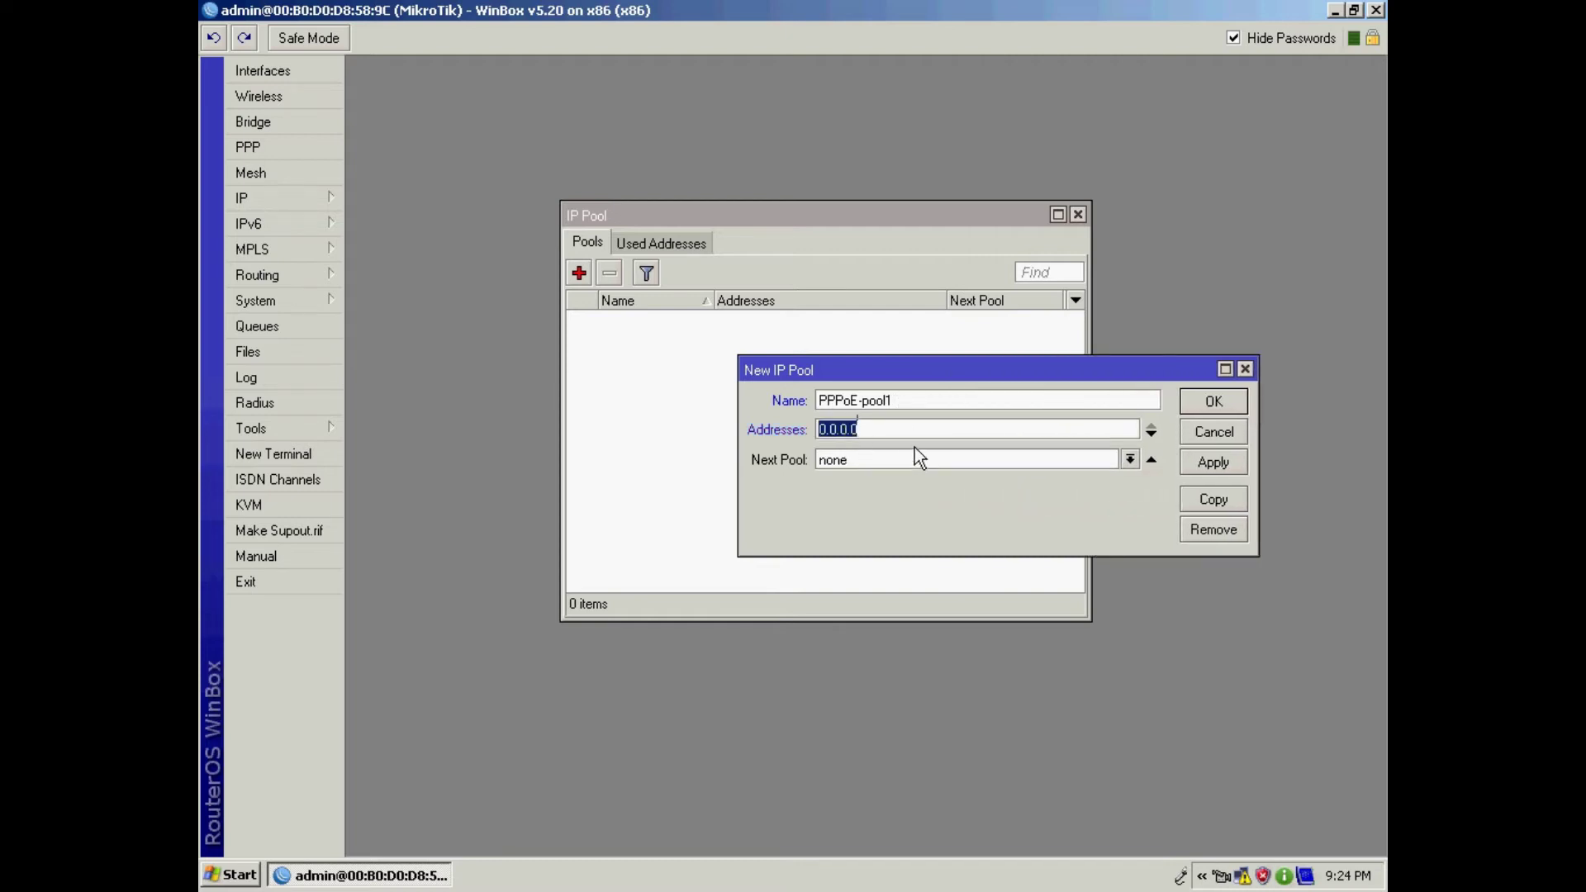
pyautogui.write('192.168.1')
pyautogui.write('00.254')
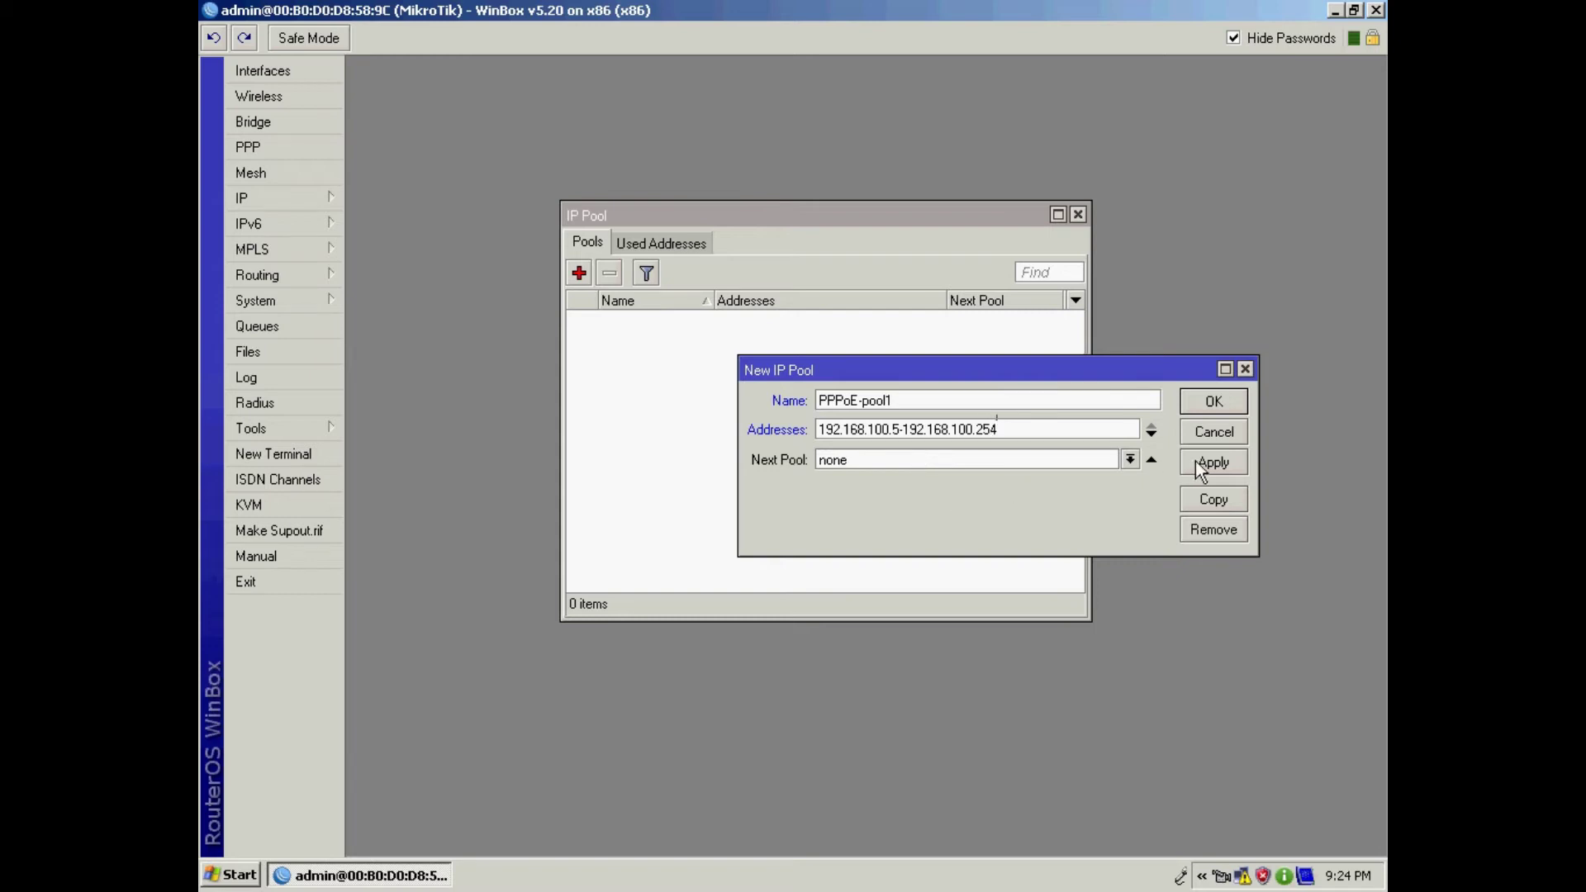
pyautogui.click(1232, 466)
pyautogui.click(1226, 403)
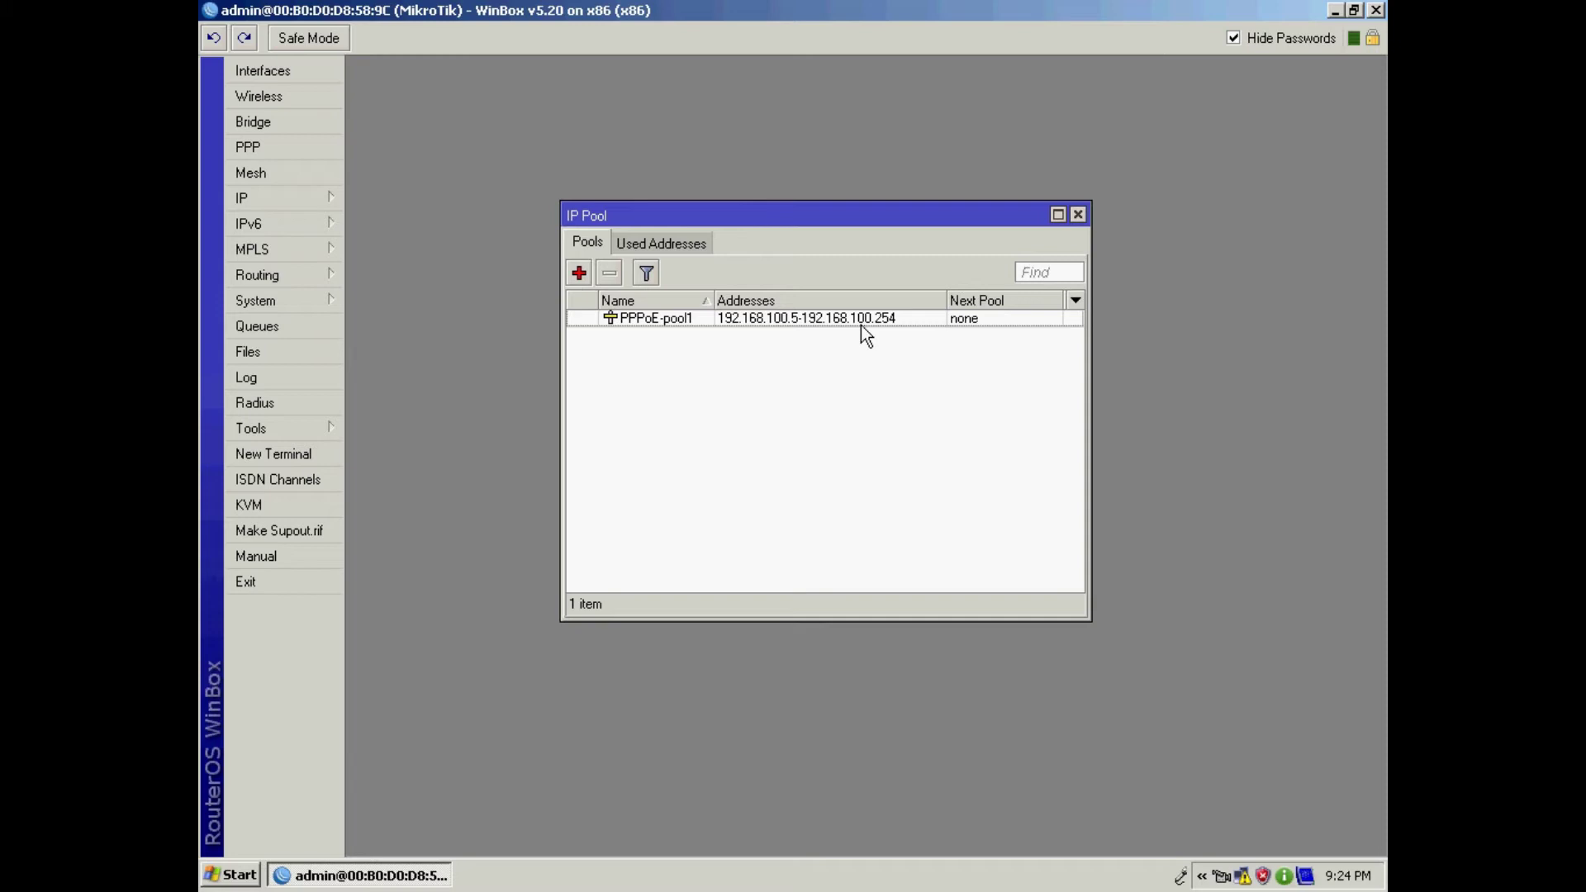
pyautogui.click(1078, 214)
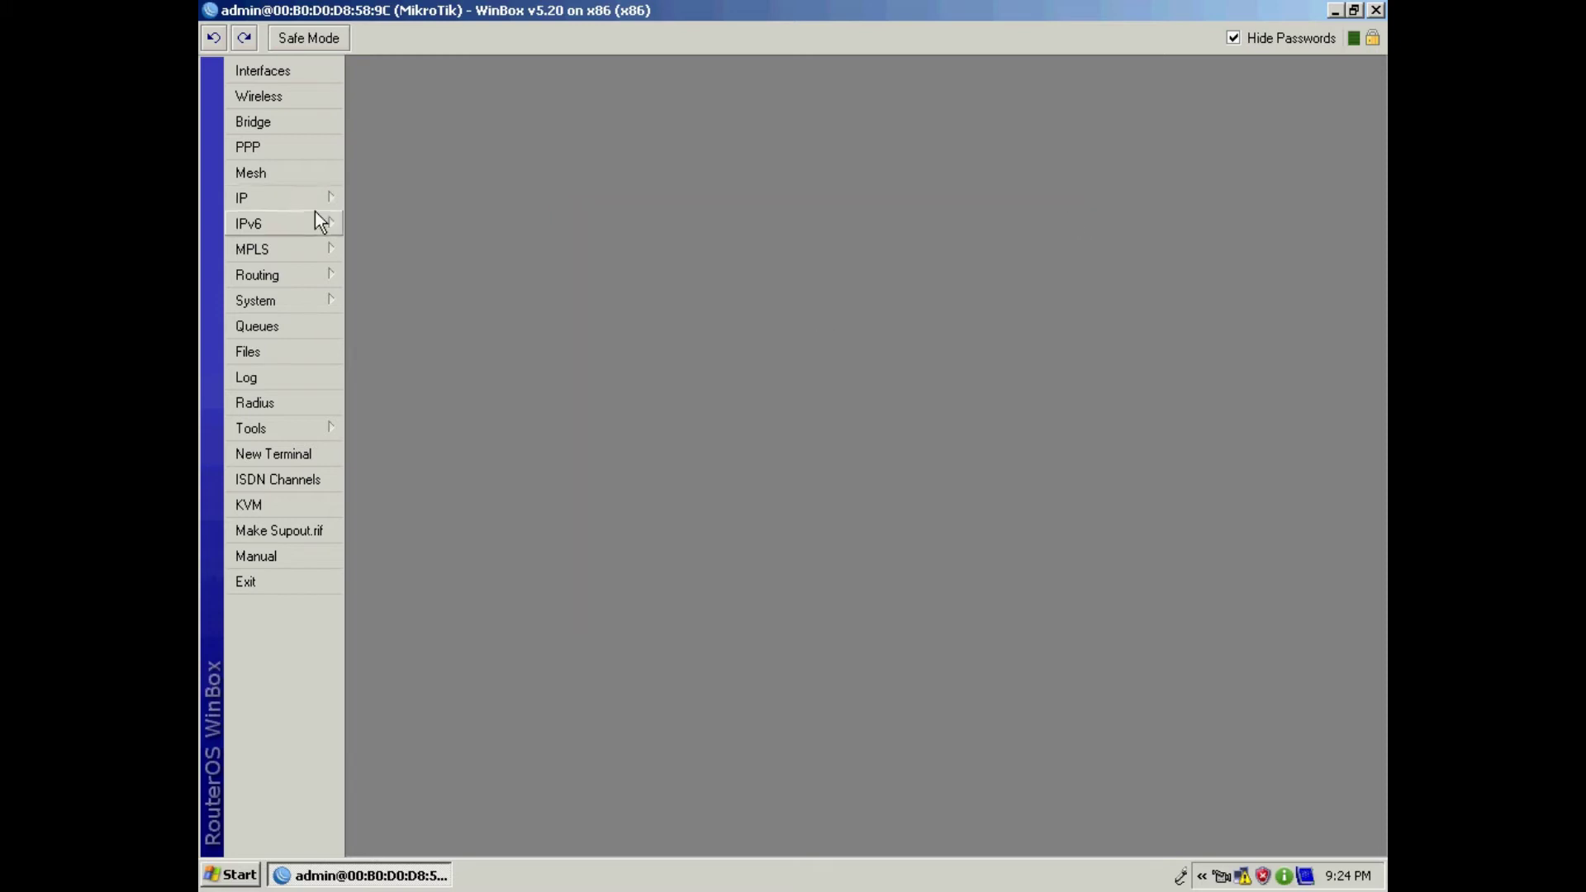
# Step: In PPP, add a PPPoE Server interface keeping the name pppoe-in1
pyautogui.click(276, 151)
pyautogui.moveTo(621, 256); pyautogui.dragTo(607, 118)
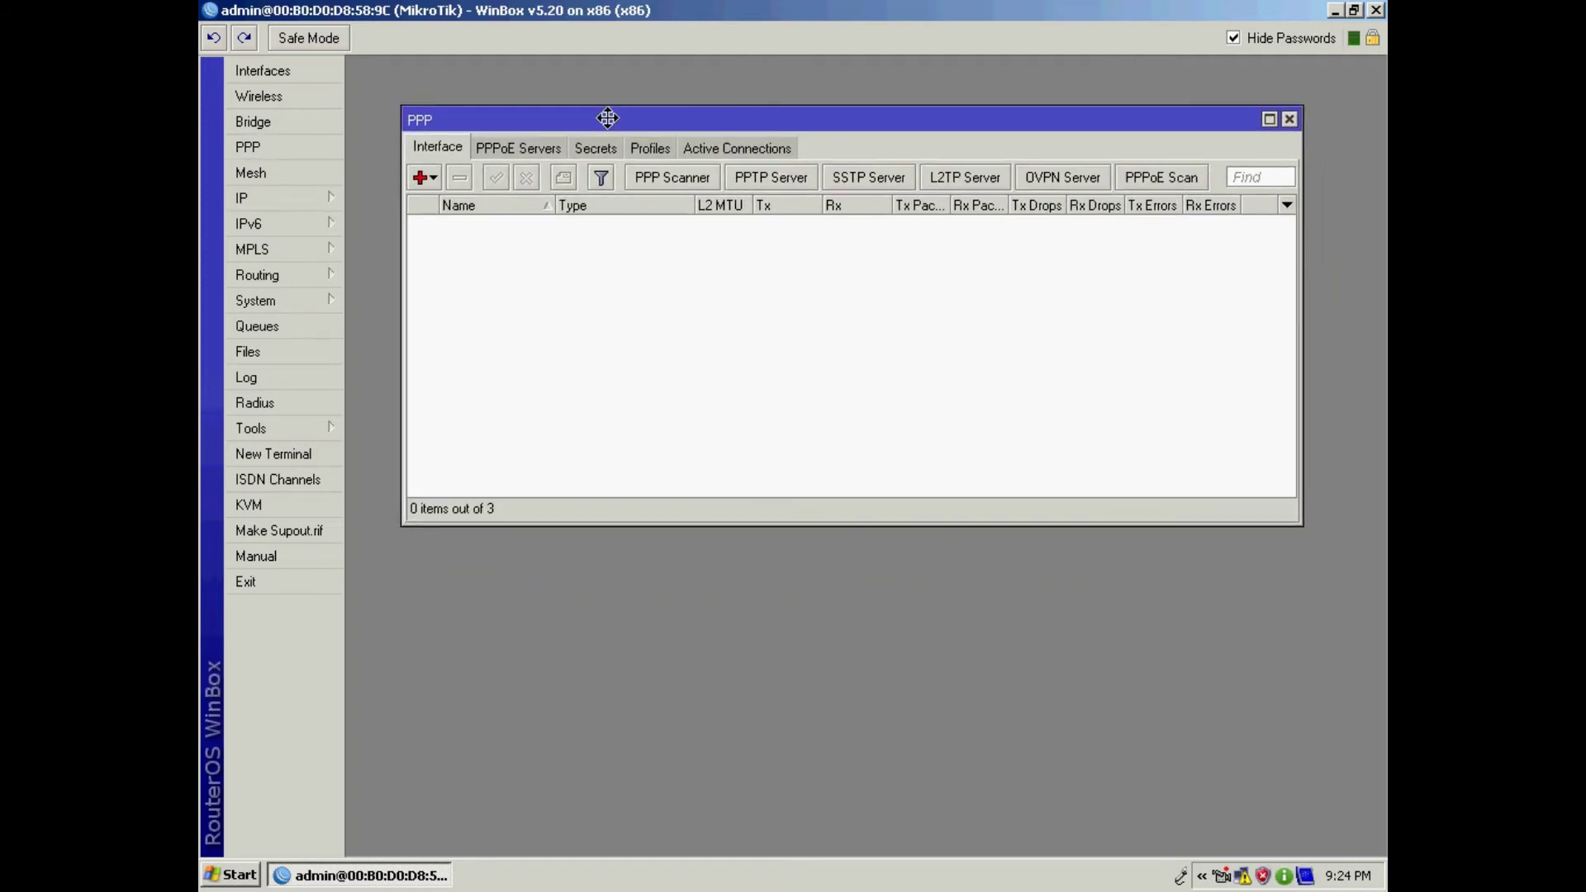
pyautogui.click(433, 181)
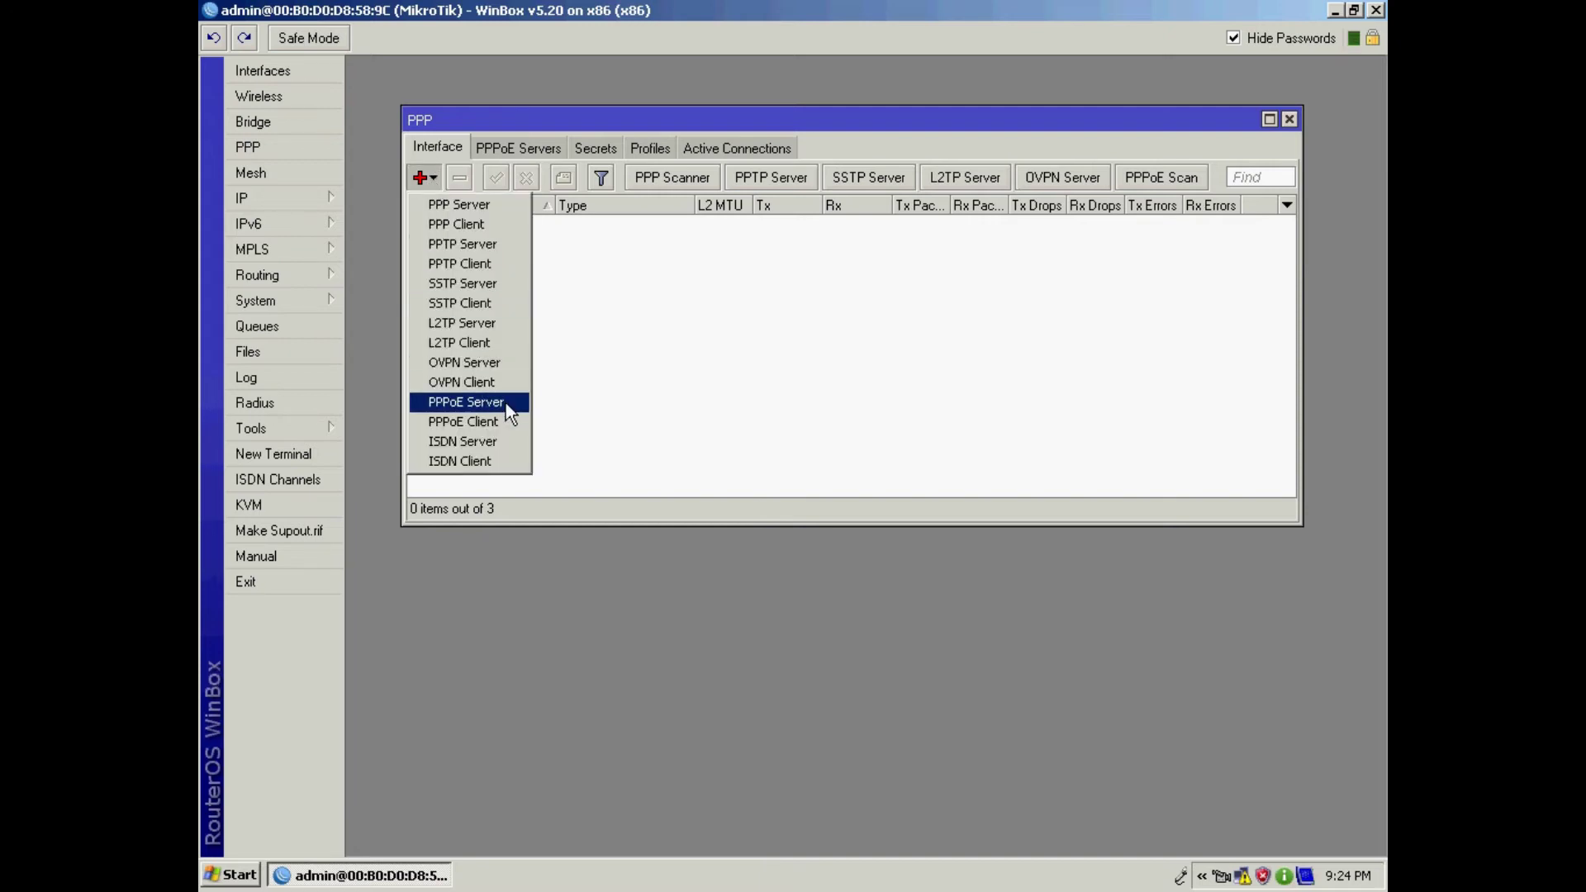
pyautogui.click(465, 402)
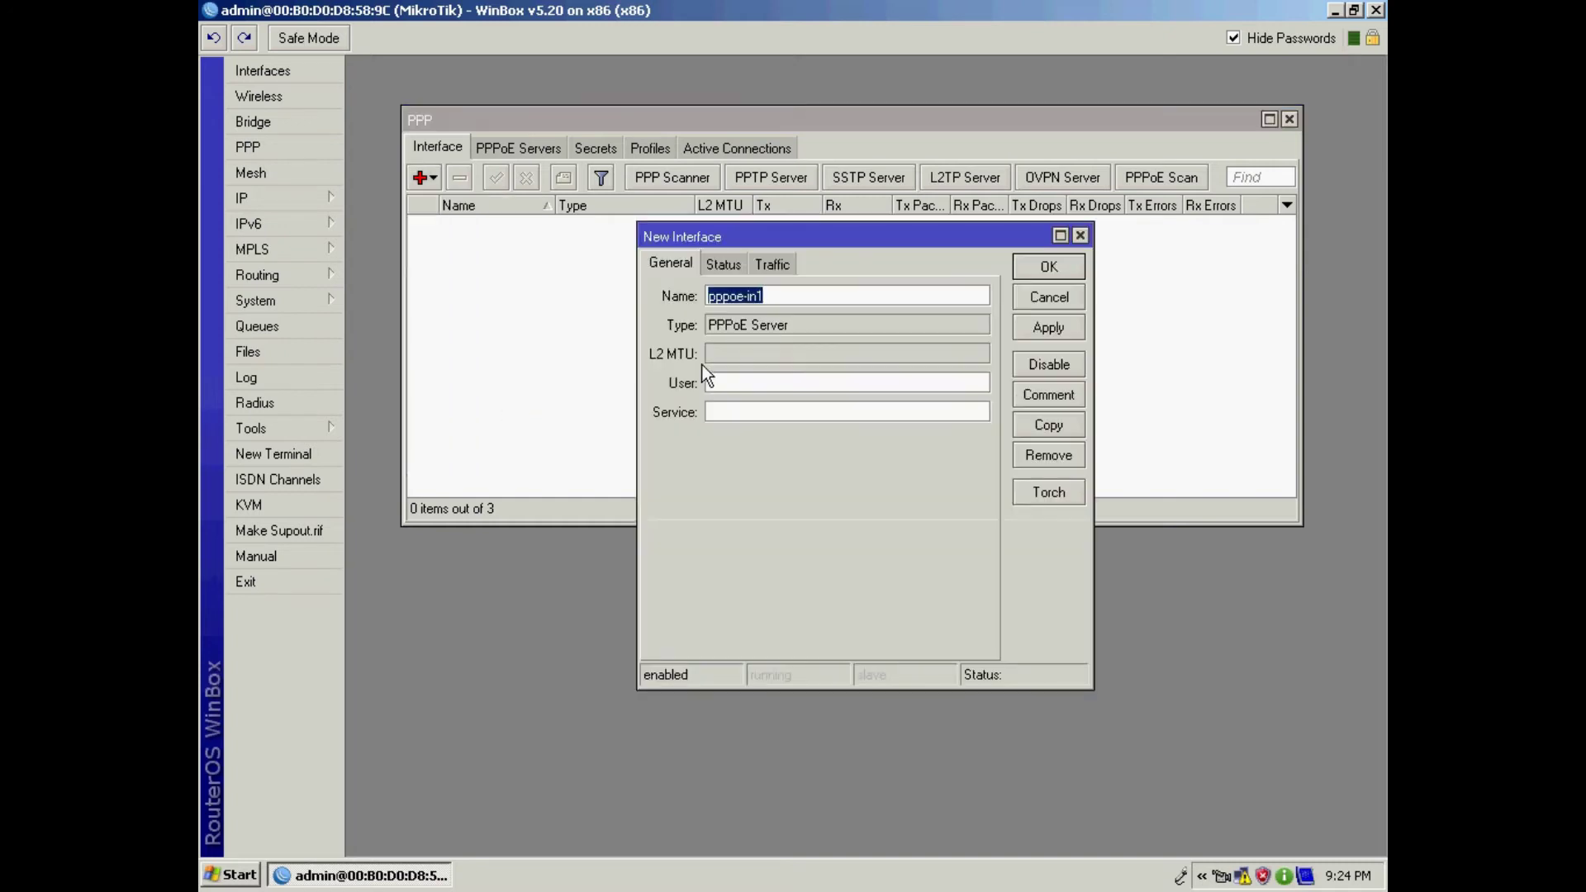
pyautogui.click(768, 295)
pyautogui.moveTo(768, 295); pyautogui.dragTo(703, 296)
pyautogui.click(1051, 329)
pyautogui.click(1050, 267)
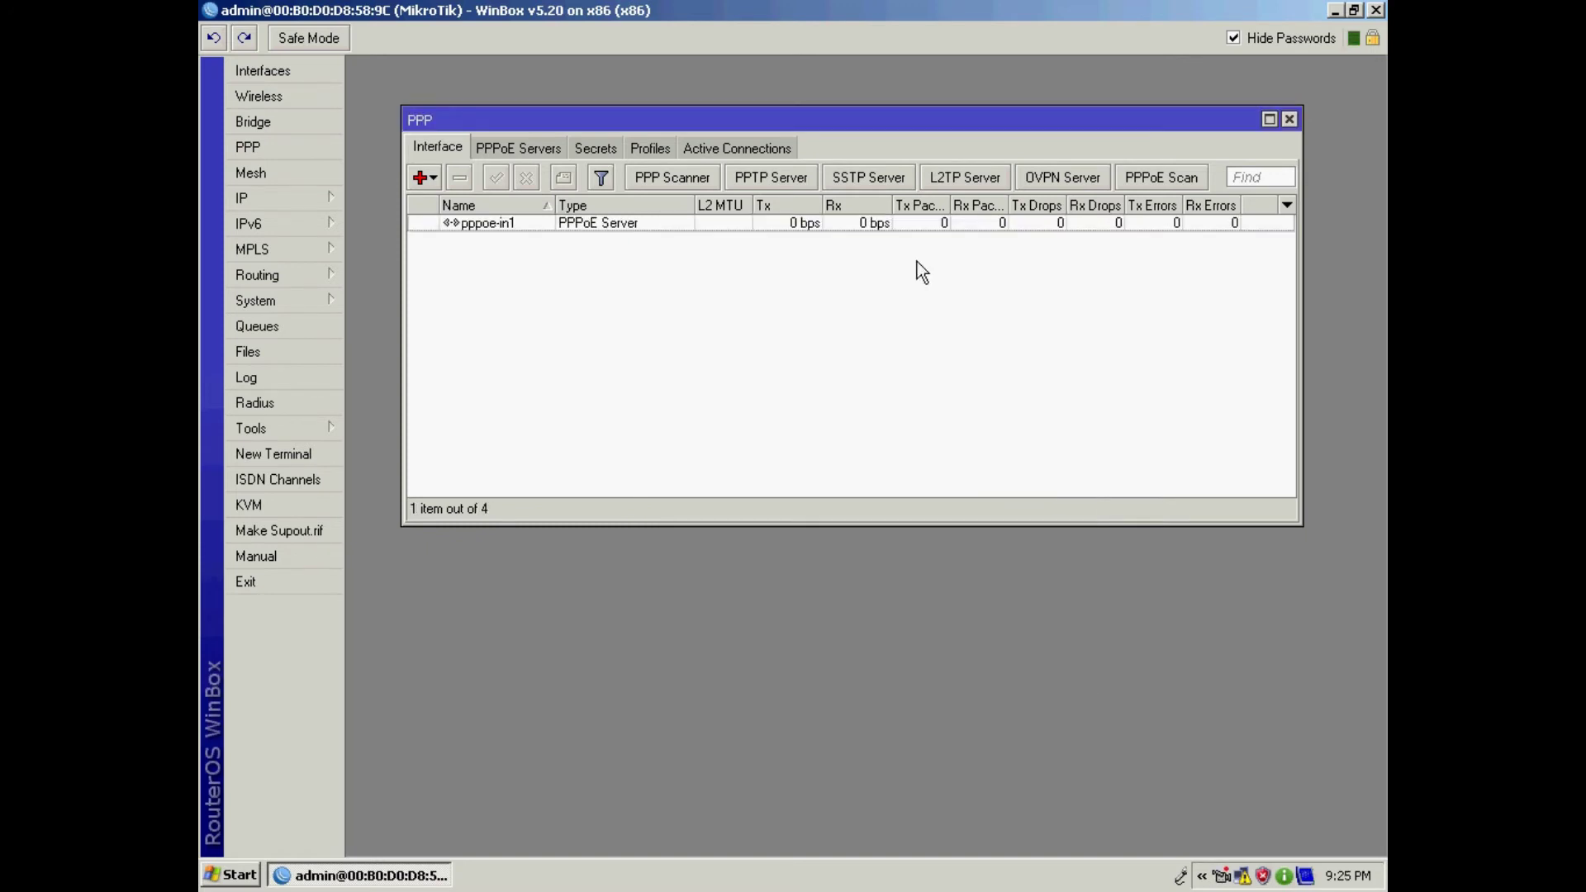
# Step: Start a new PPPoE service named PPPoE-service1 on the LAN interface
pyautogui.click(522, 149)
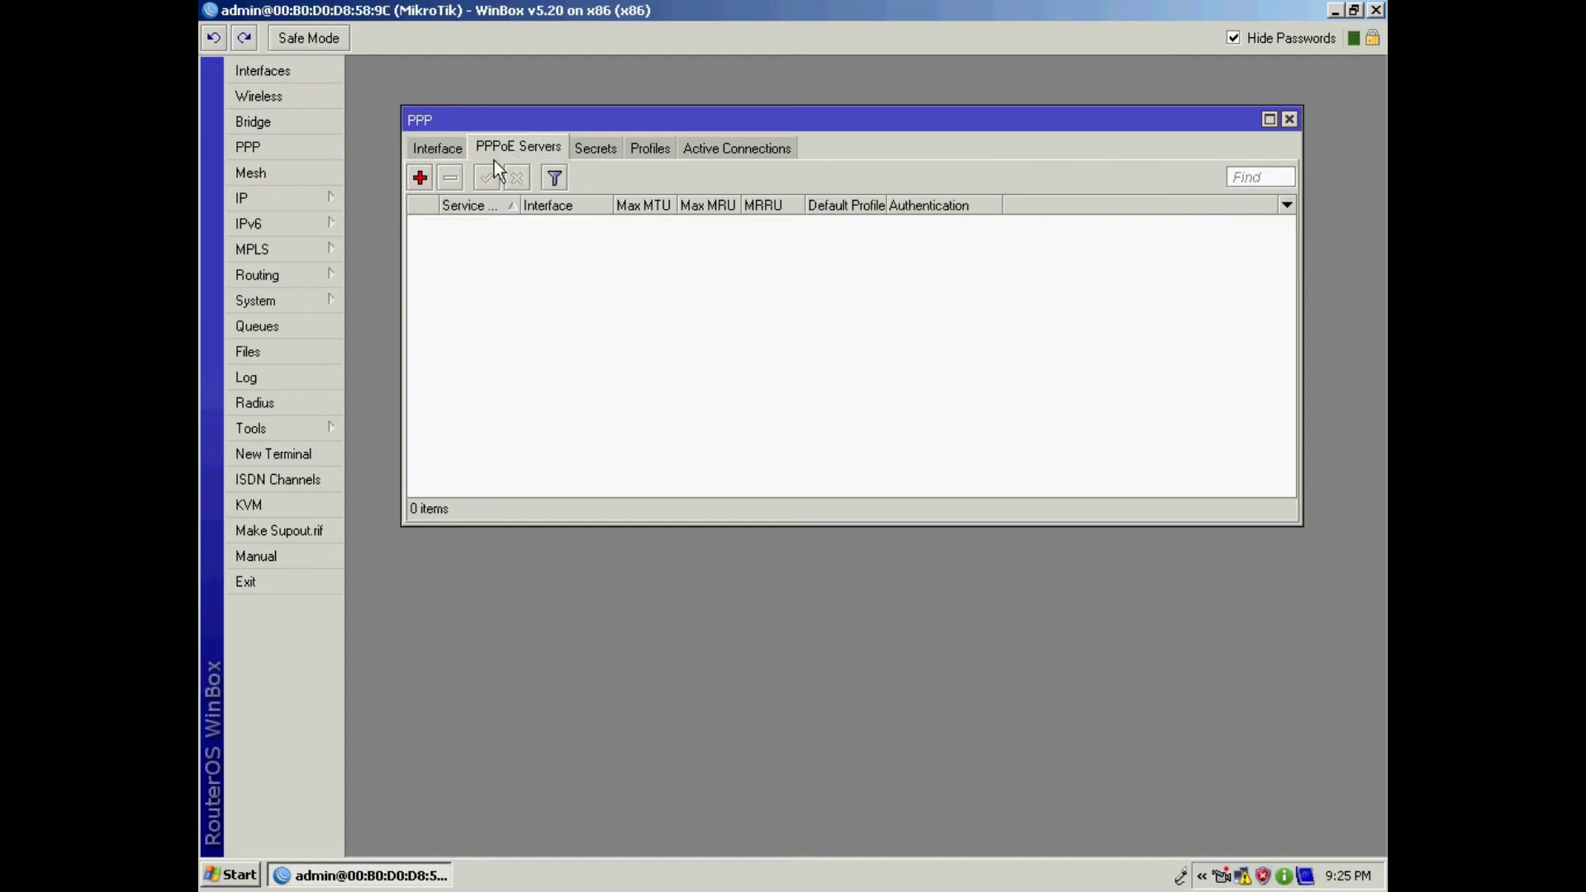
pyautogui.click(419, 178)
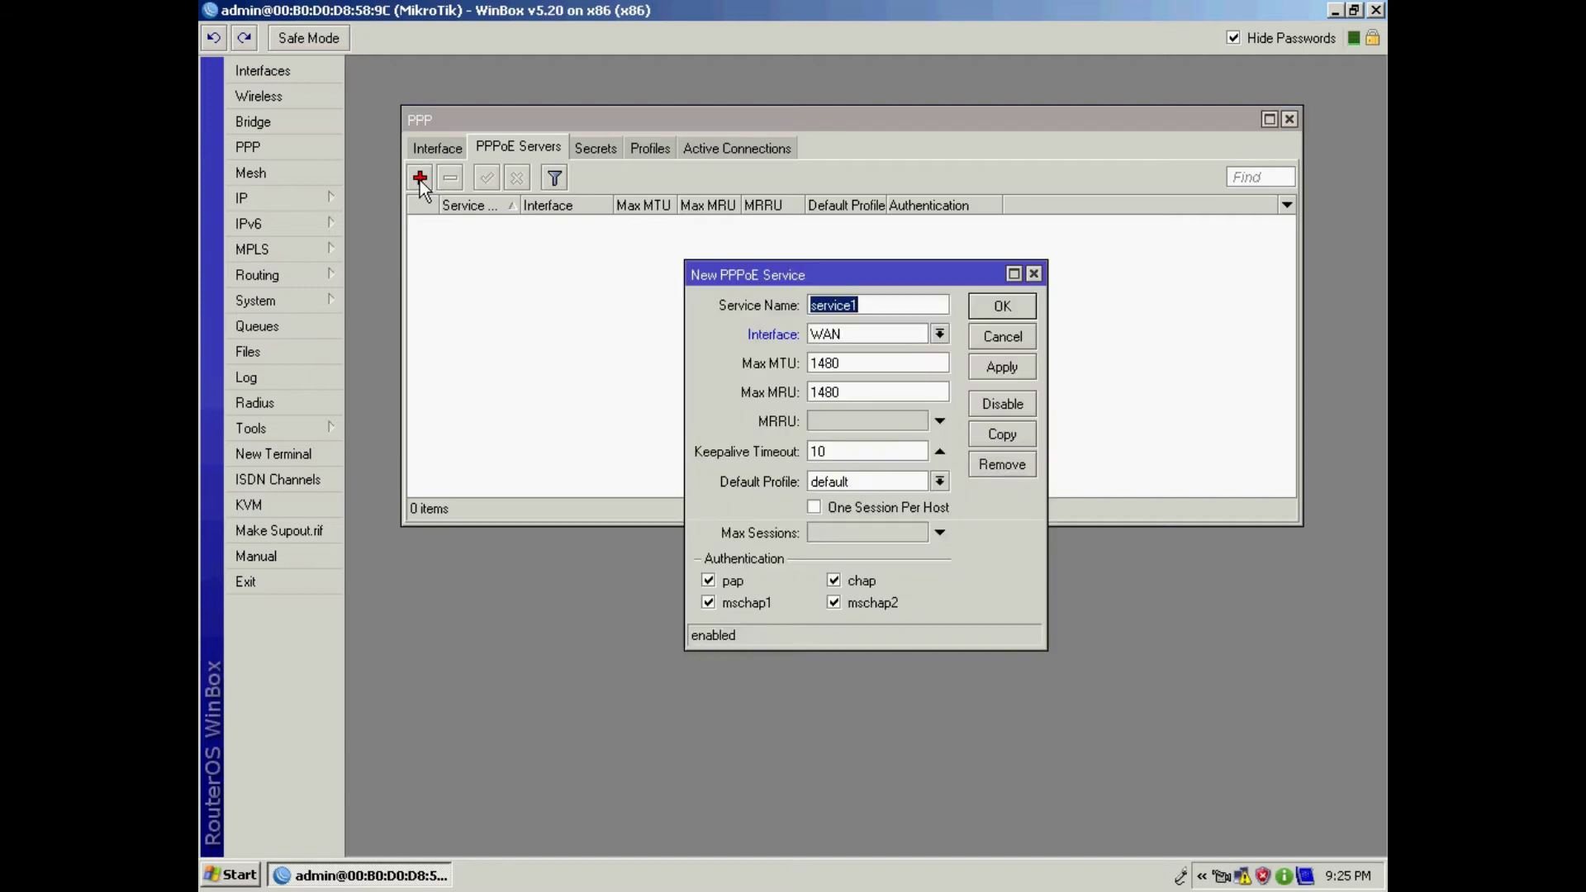
pyautogui.click(859, 305)
pyautogui.write('PPPoE-')
pyautogui.click(941, 334)
pyautogui.click(859, 347)
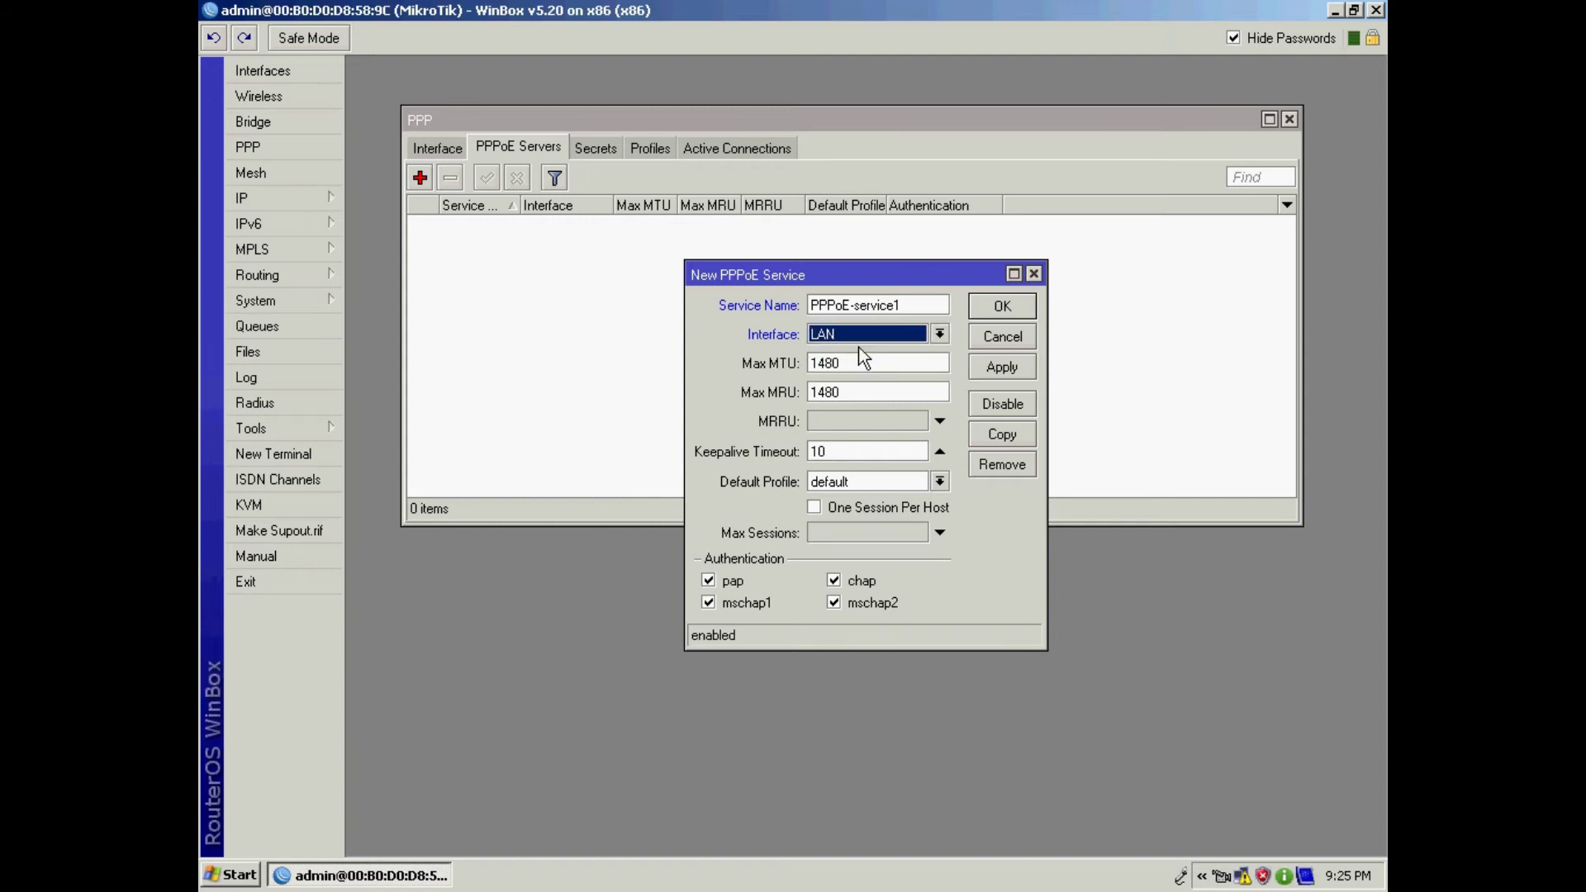
# Step: Clear the keepalive timeout, allow one session per host, keep only pap, and save
pyautogui.doubleClick(849, 453)
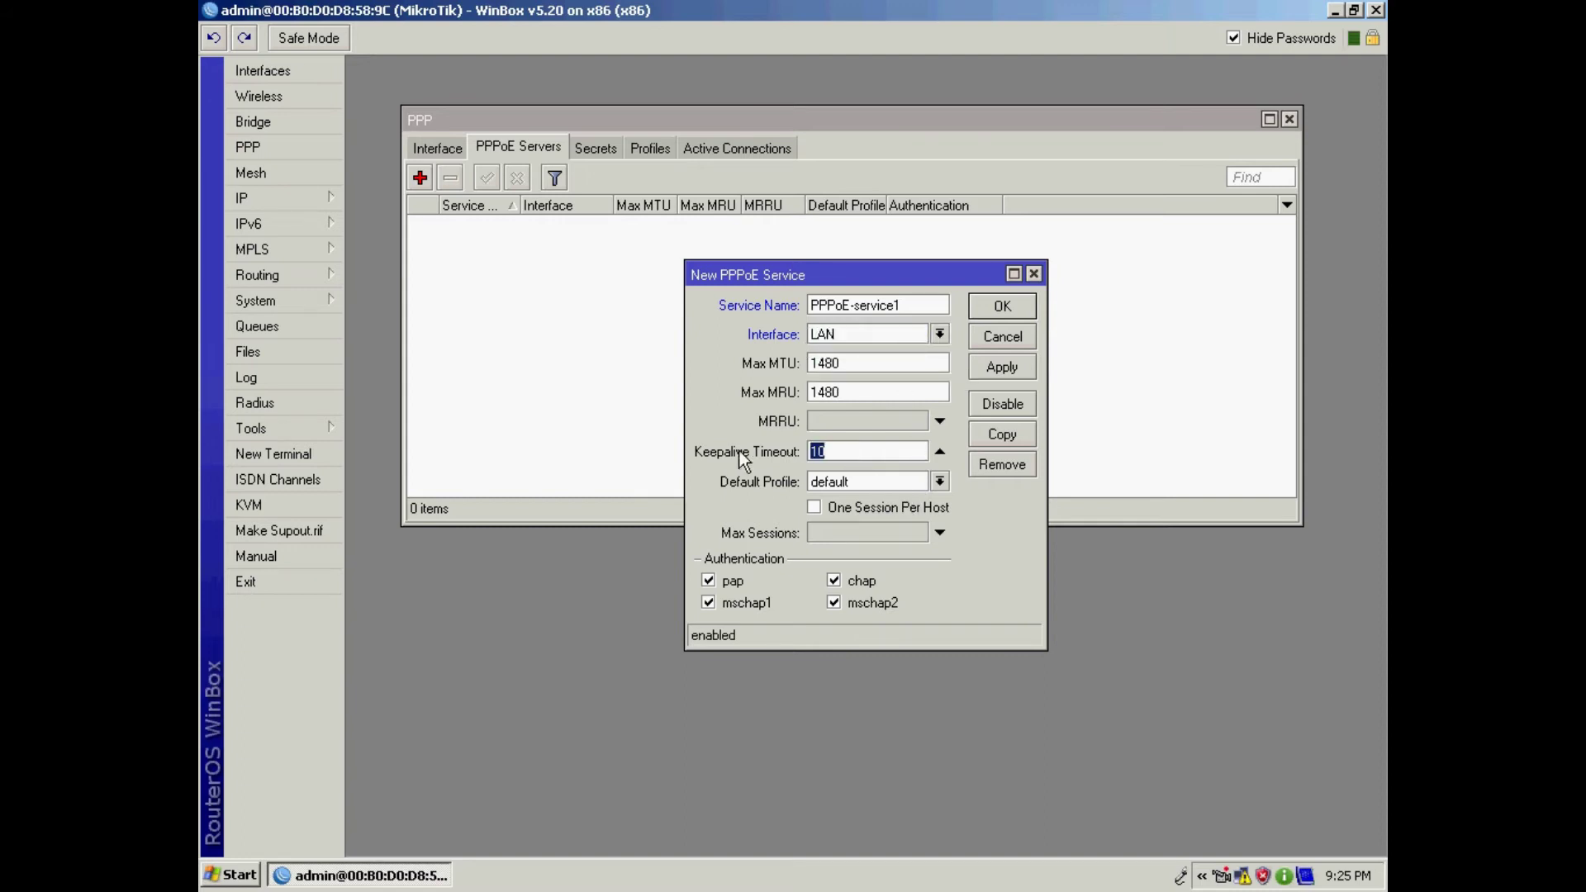
pyautogui.click(815, 508)
pyautogui.click(836, 607)
pyautogui.click(835, 583)
pyautogui.click(712, 605)
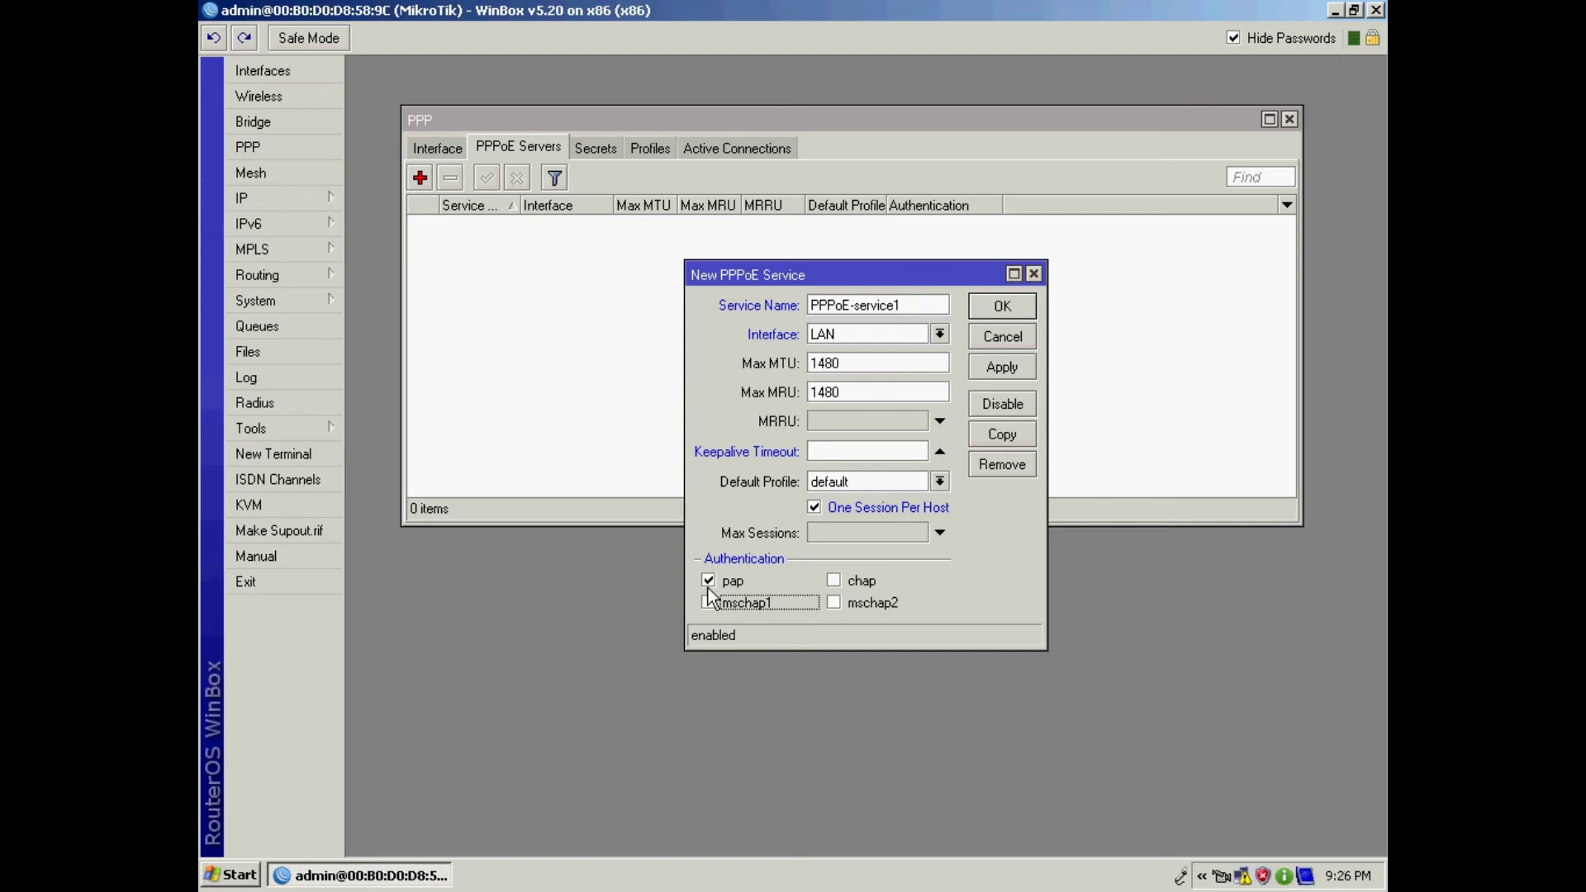
pyautogui.click(989, 370)
pyautogui.click(1003, 307)
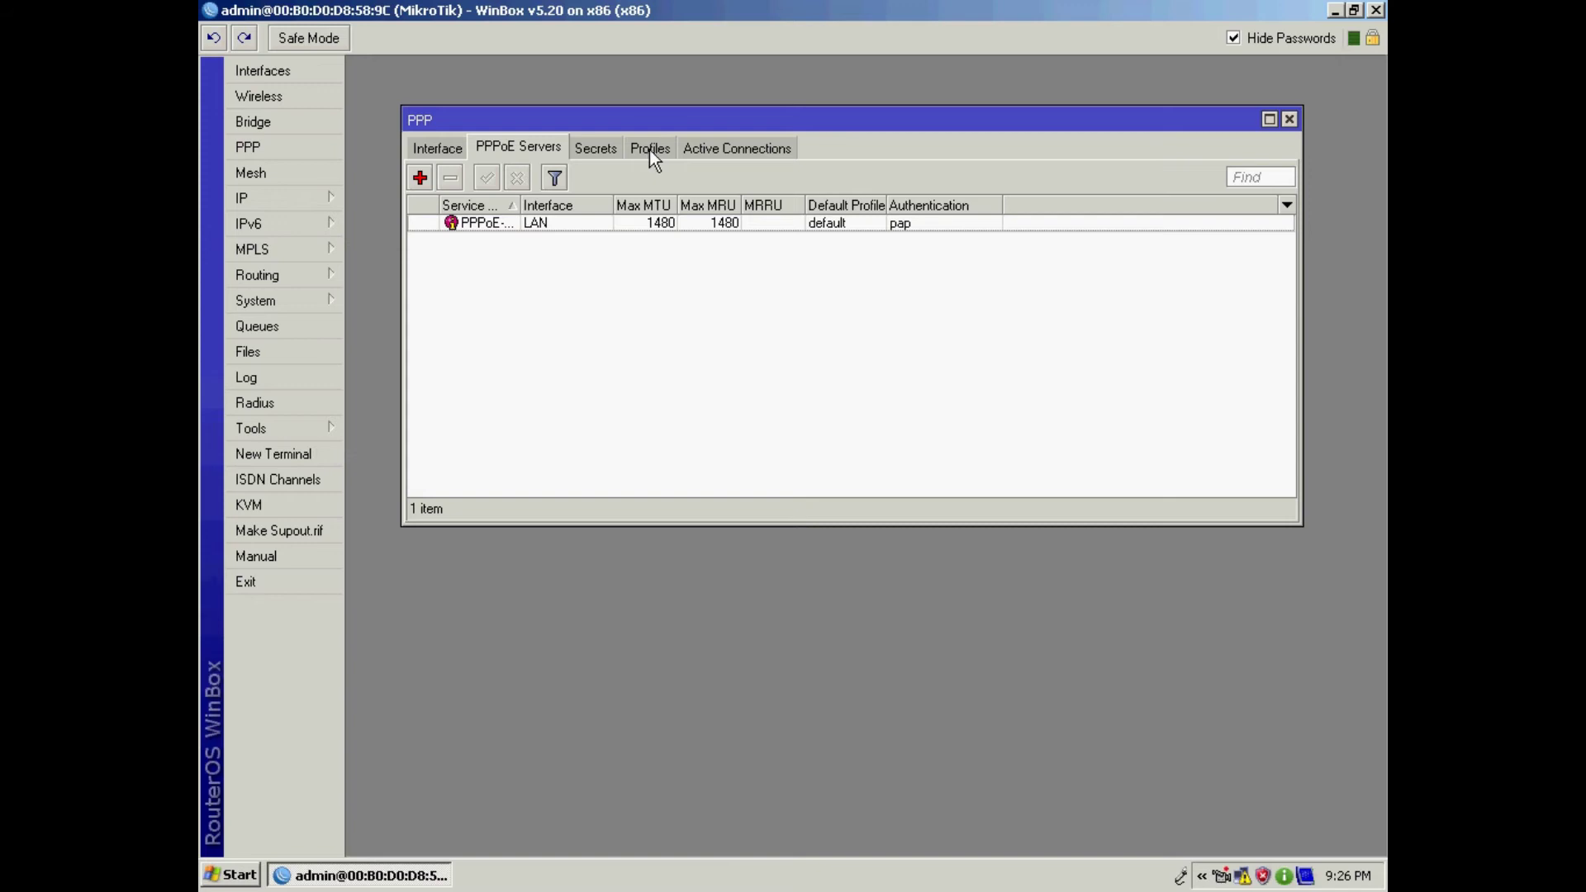
# Step: Fill a new PPP profile: name 1Mbps, local address 192.168.100.1, remote pool PPPoE-pool1
pyautogui.click(649, 148)
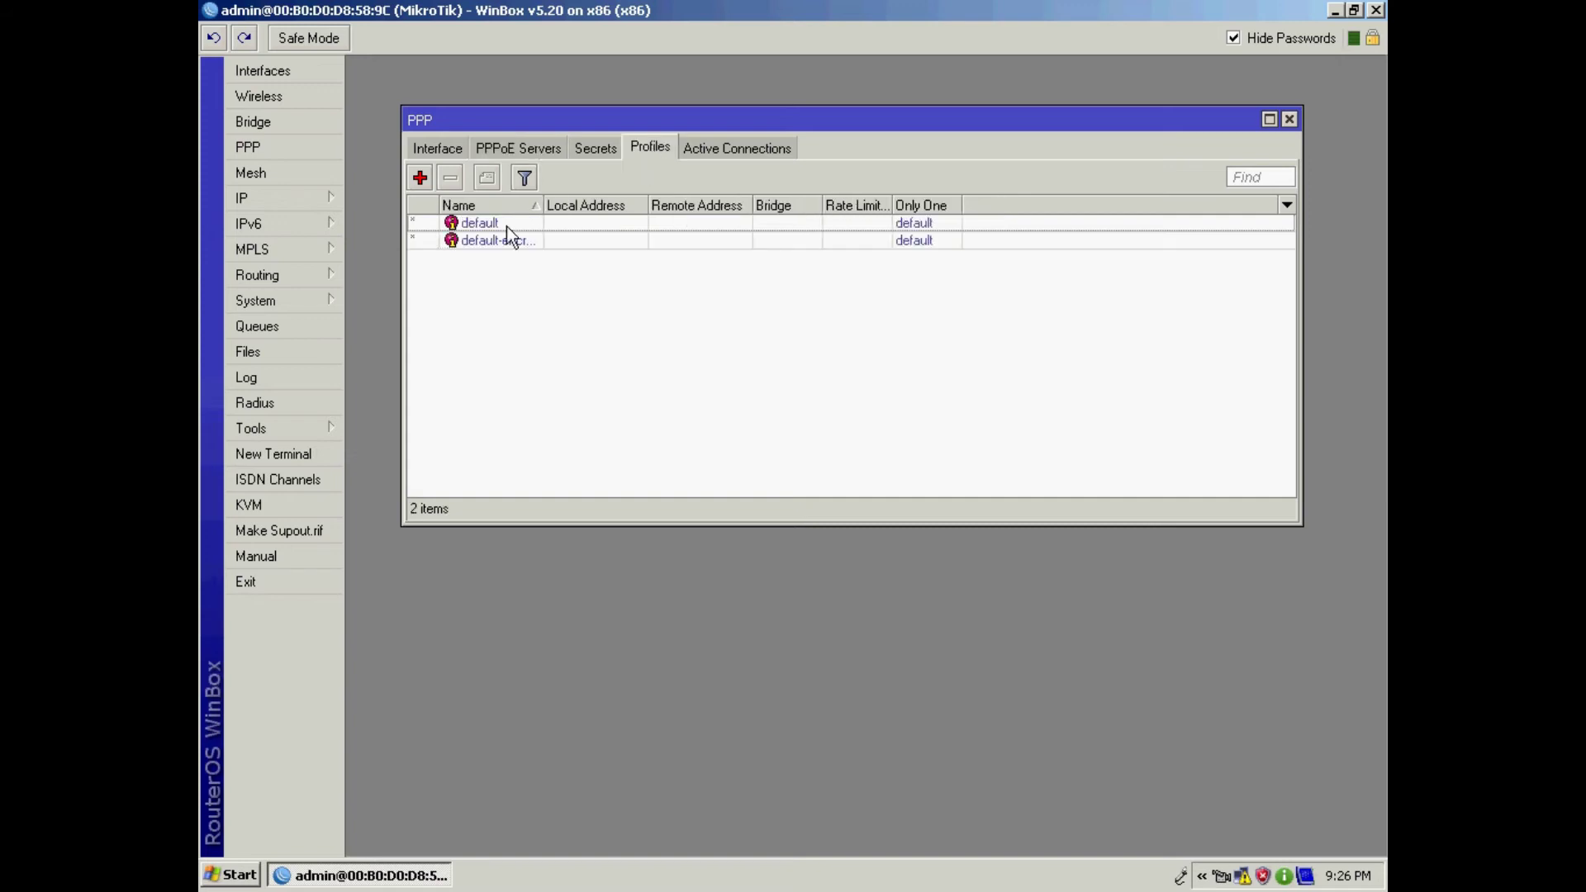
pyautogui.click(420, 178)
pyautogui.moveTo(834, 226); pyautogui.dragTo(701, 201)
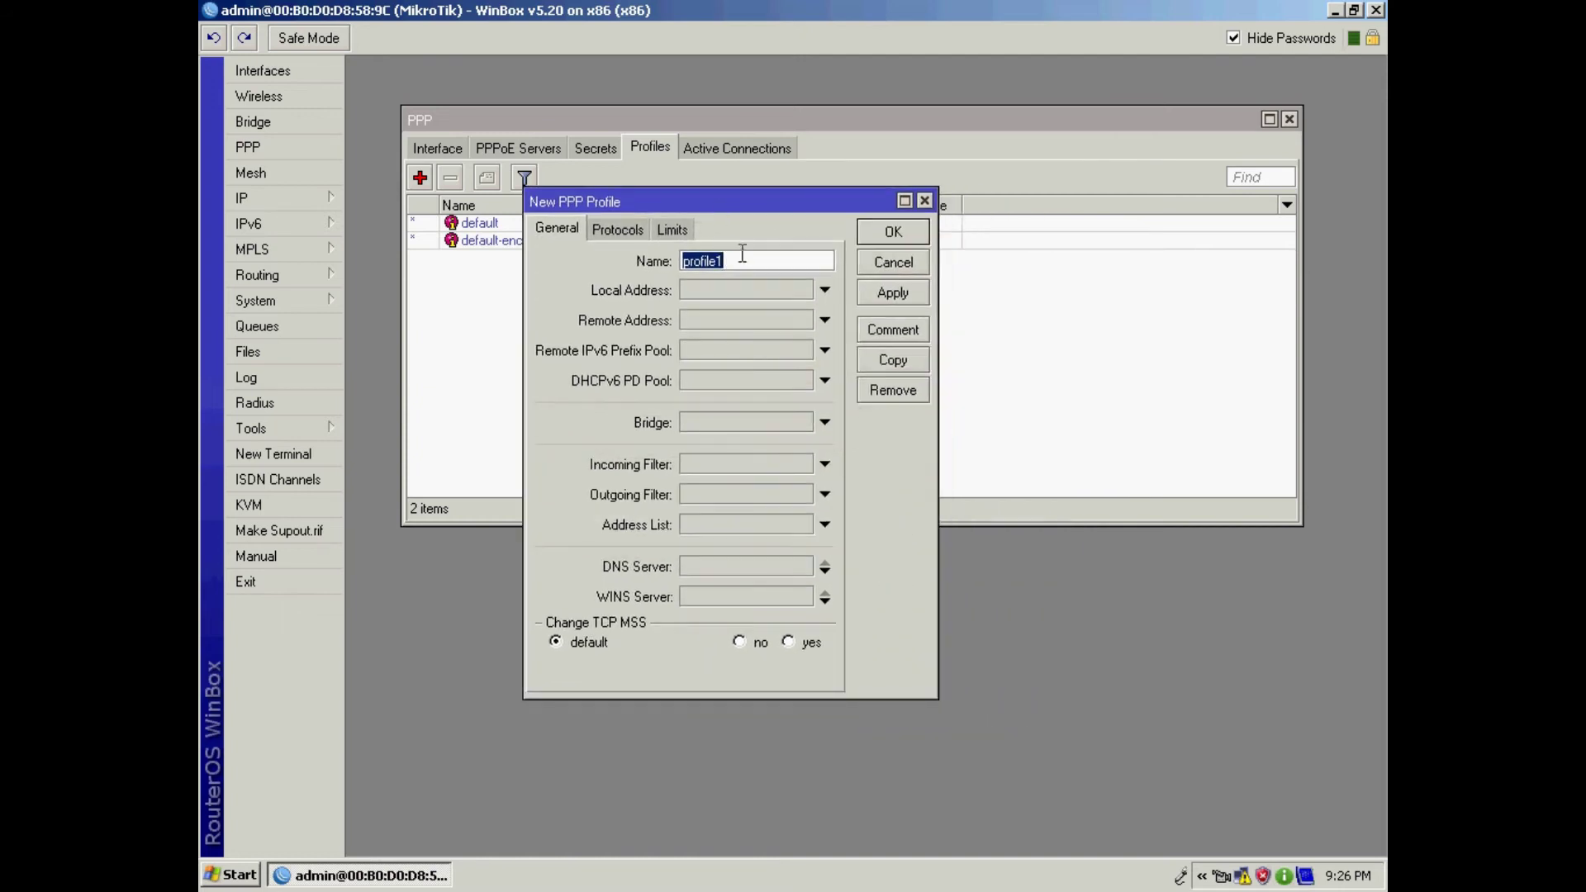
pyautogui.write('1Mbps')
pyautogui.click(798, 291)
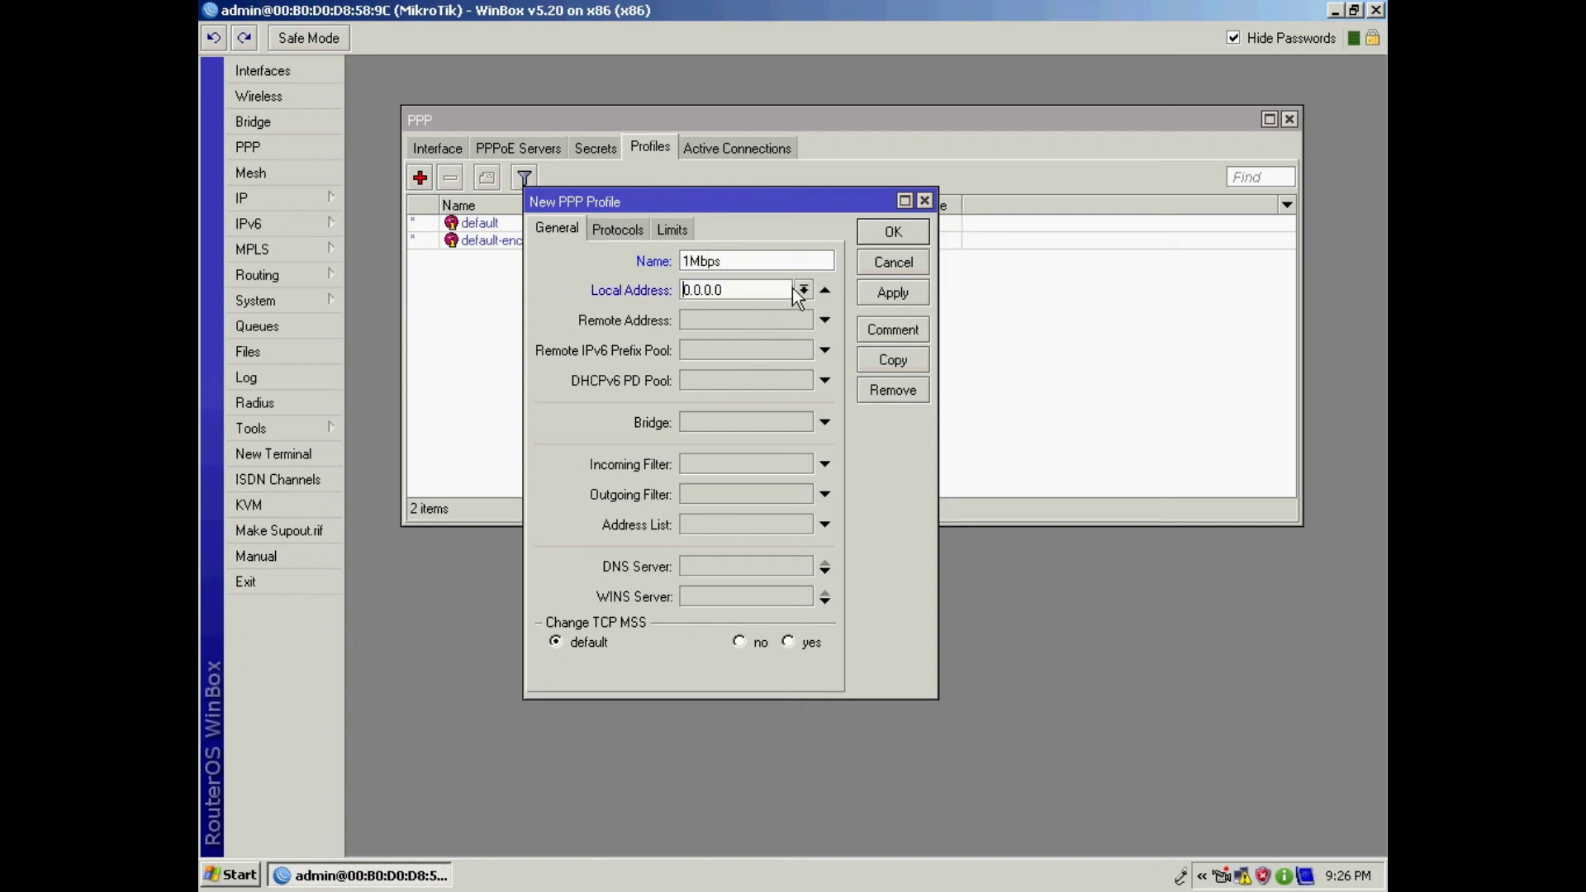
pyautogui.moveTo(734, 289); pyautogui.dragTo(667, 291)
pyautogui.write('192.168.100.1')
pyautogui.click(824, 320)
pyautogui.click(803, 320)
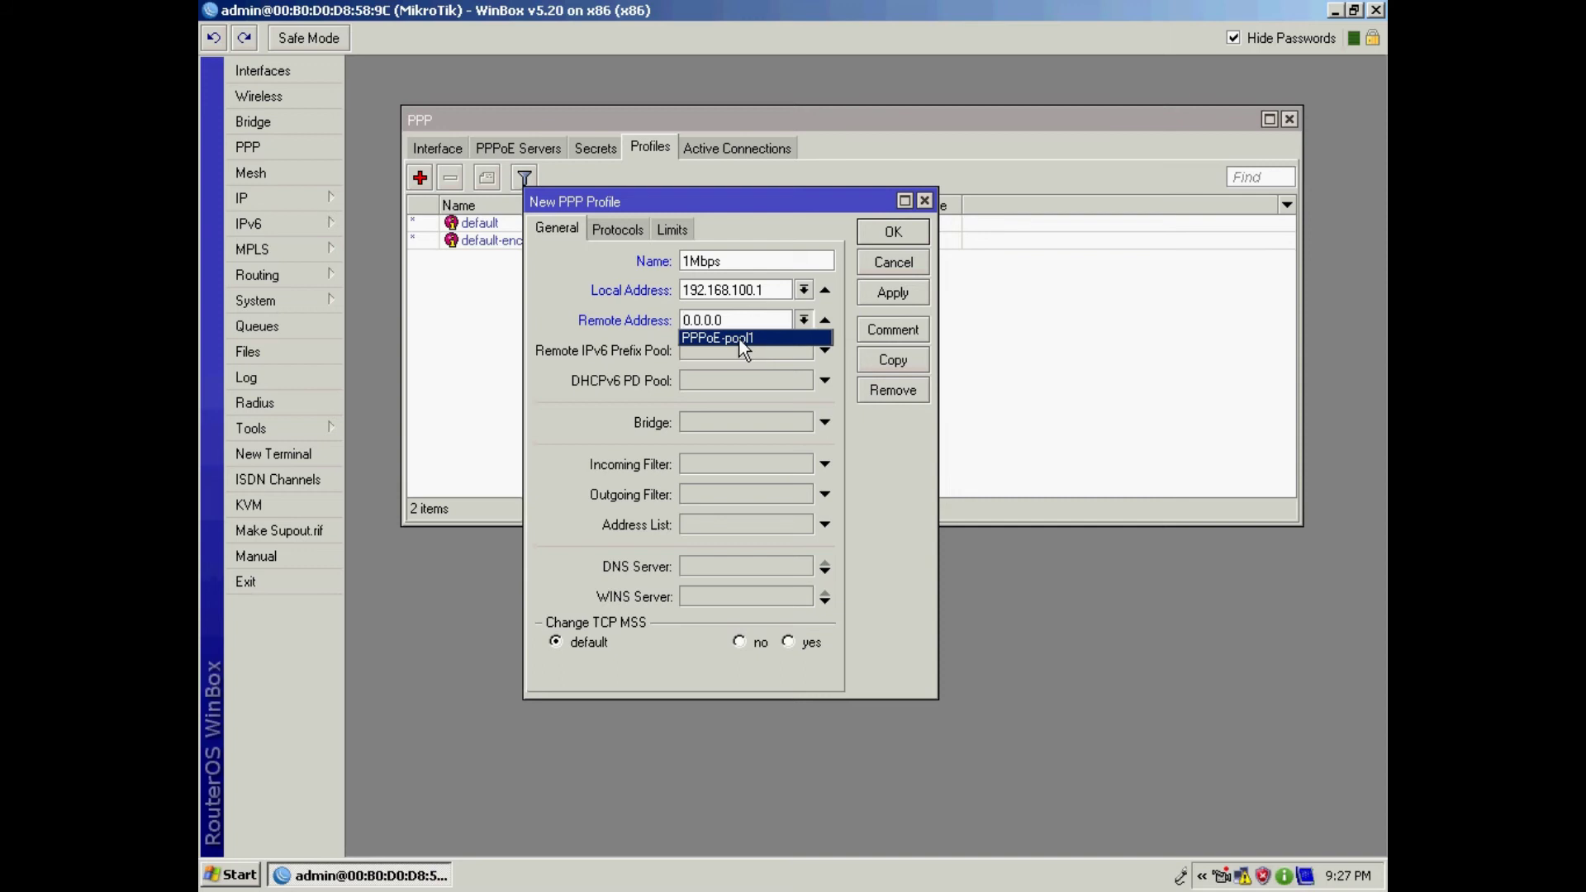
pyautogui.click(741, 339)
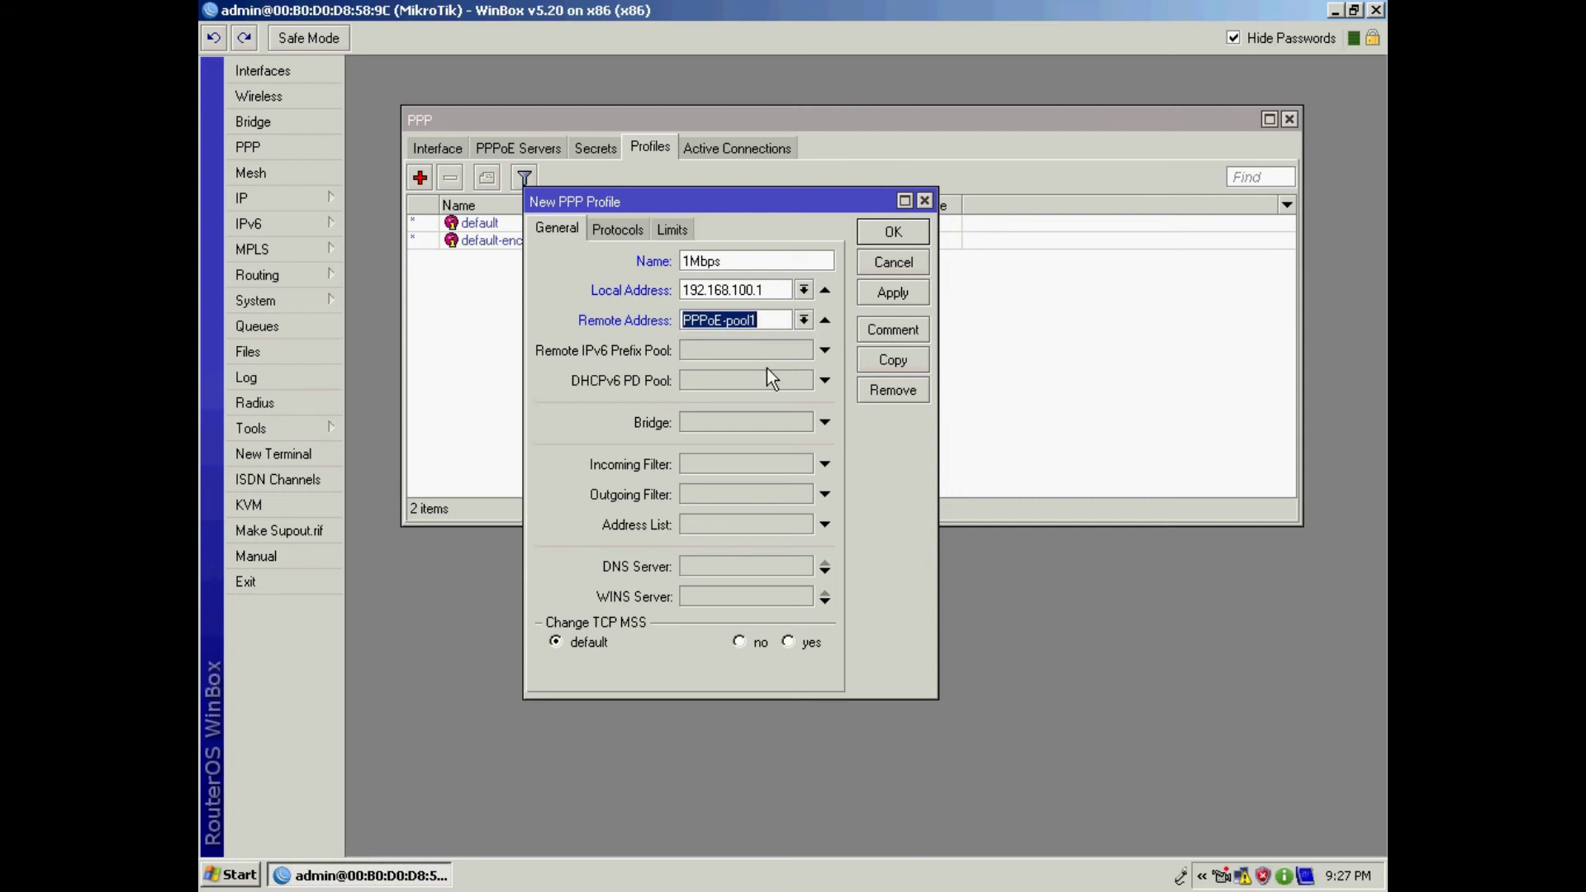
pyautogui.click(697, 568)
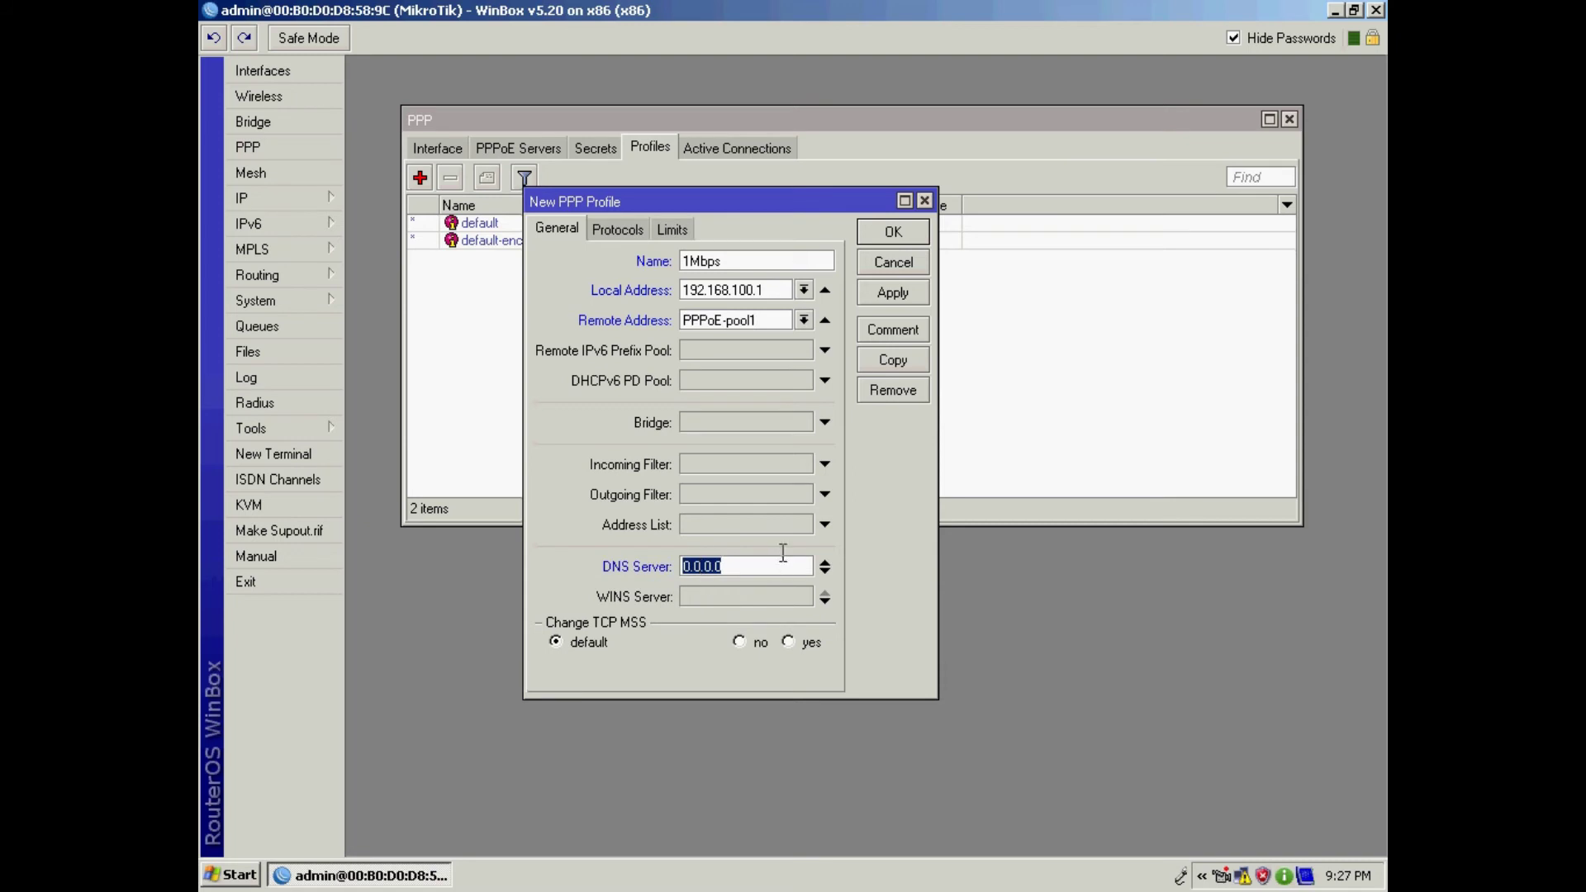
# Step: Set the profile's first DNS server to 192.168.100.1
pyautogui.click(727, 290)
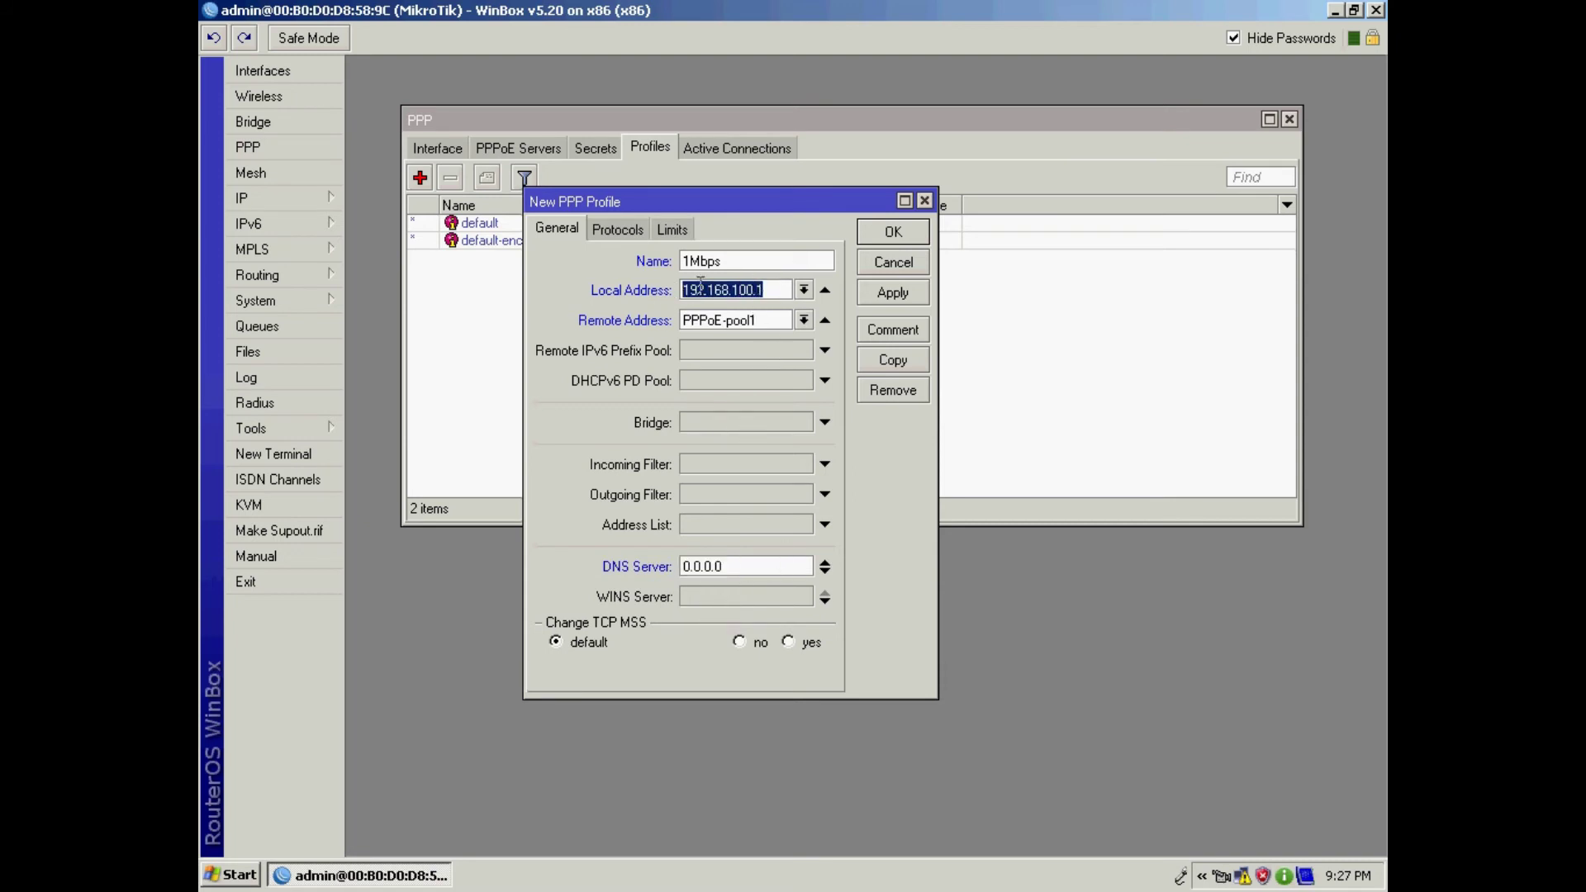
pyautogui.moveTo(731, 575); pyautogui.dragTo(626, 562)
pyautogui.write('192')
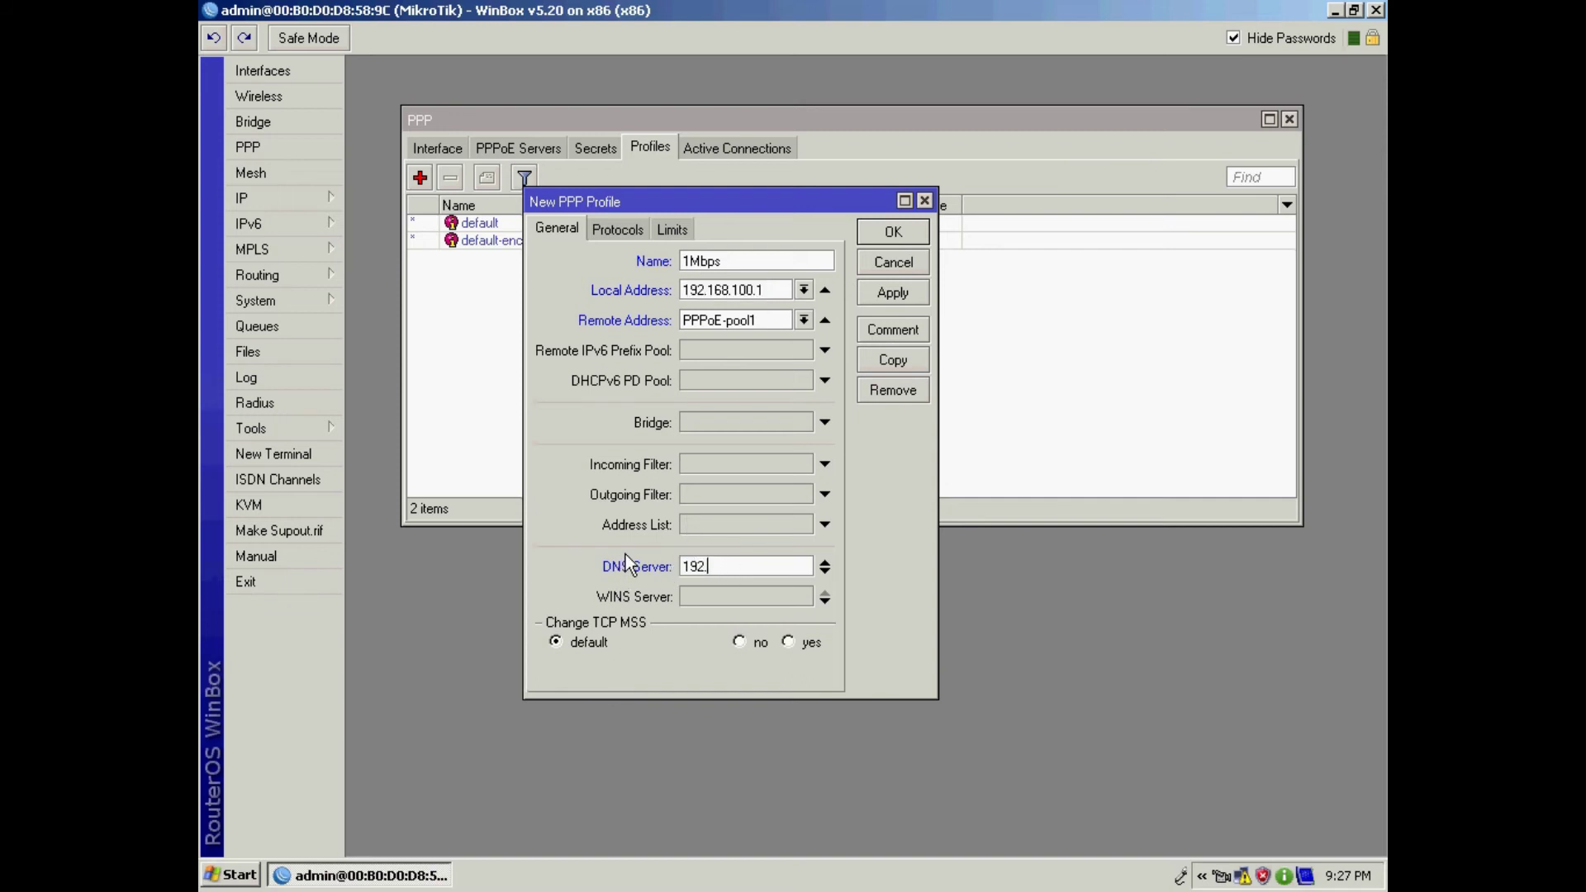
pyautogui.write('.168.100.1')
pyautogui.click(823, 573)
pyautogui.write('78')
pyautogui.press('BackSpace')
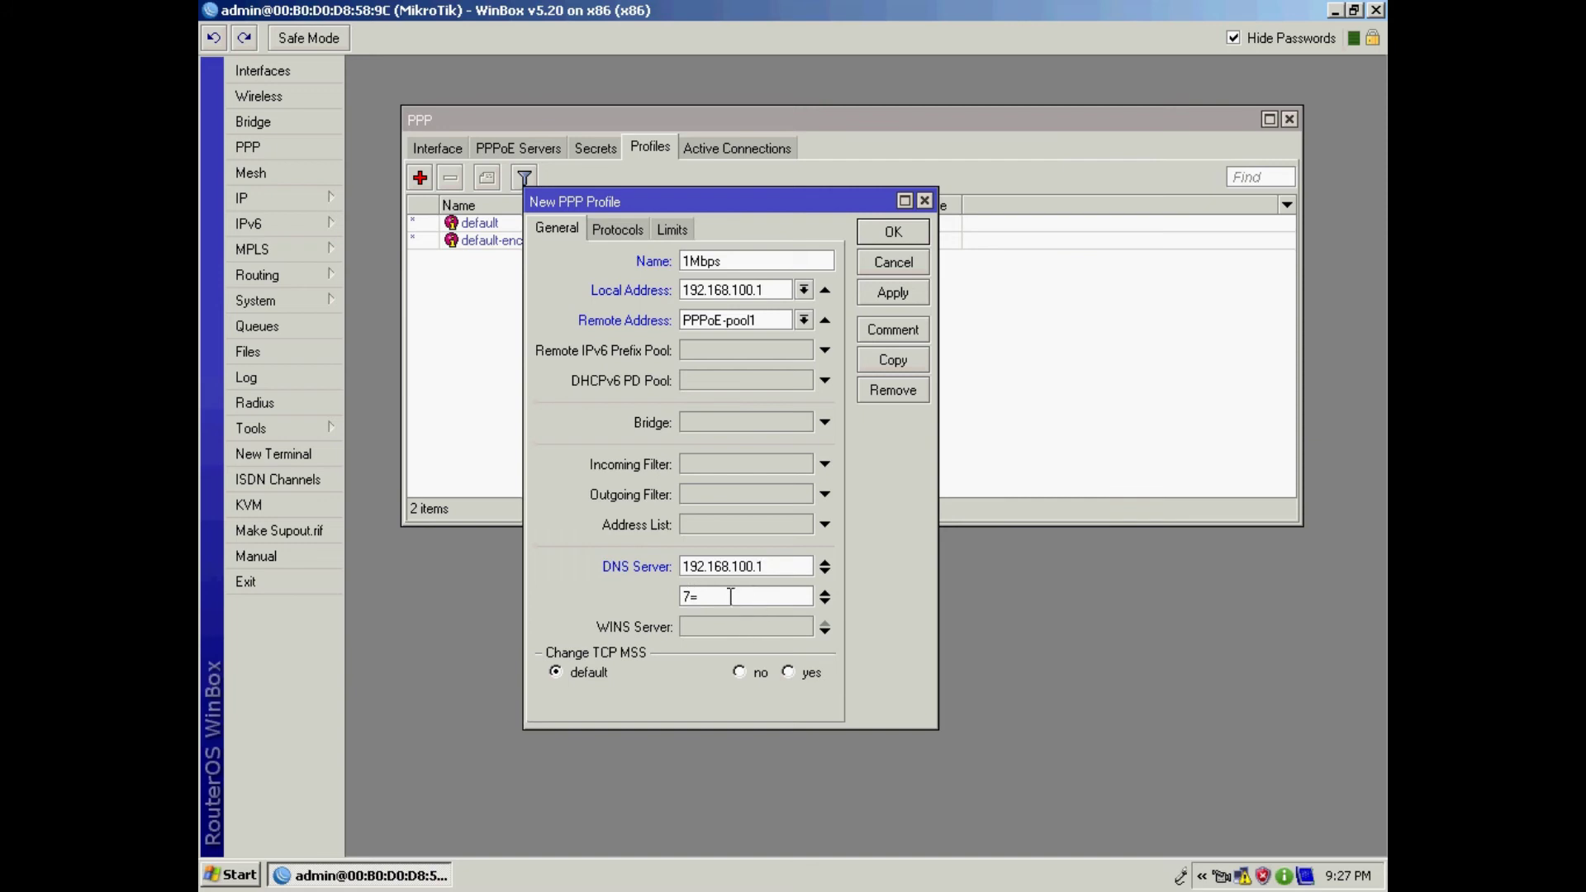
pyautogui.press('BackSpace')
pyautogui.press('BackSpace')
# Step: Add DNS servers 8.8.8.8 and 8.8.4.4 and apply the 1Mbps profile
pyautogui.moveTo(767, 563); pyautogui.dragTo(663, 560)
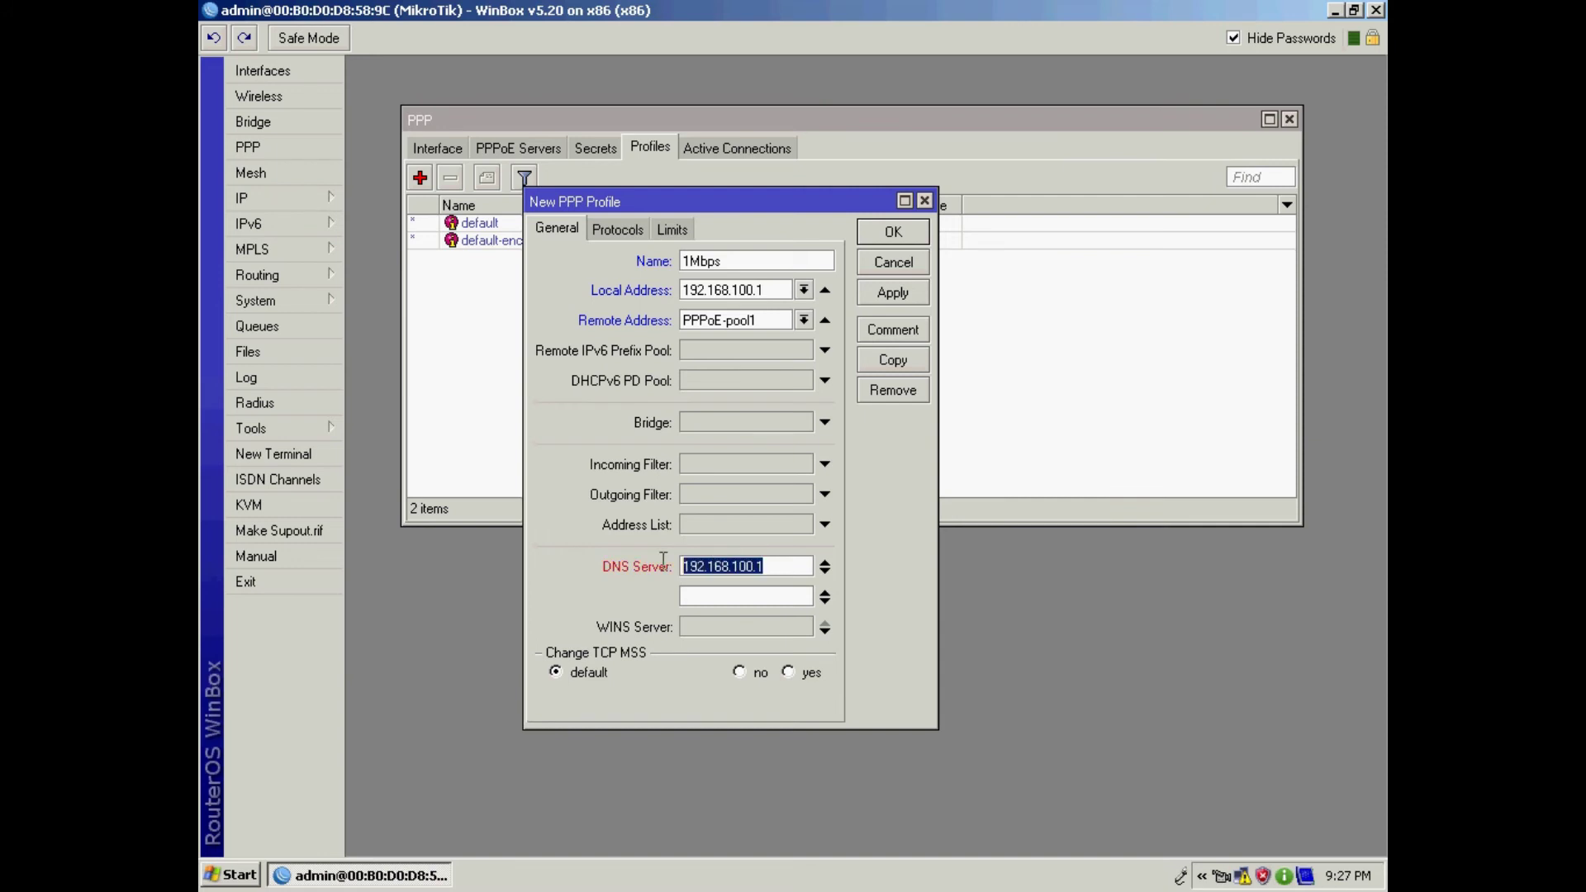
pyautogui.click(721, 599)
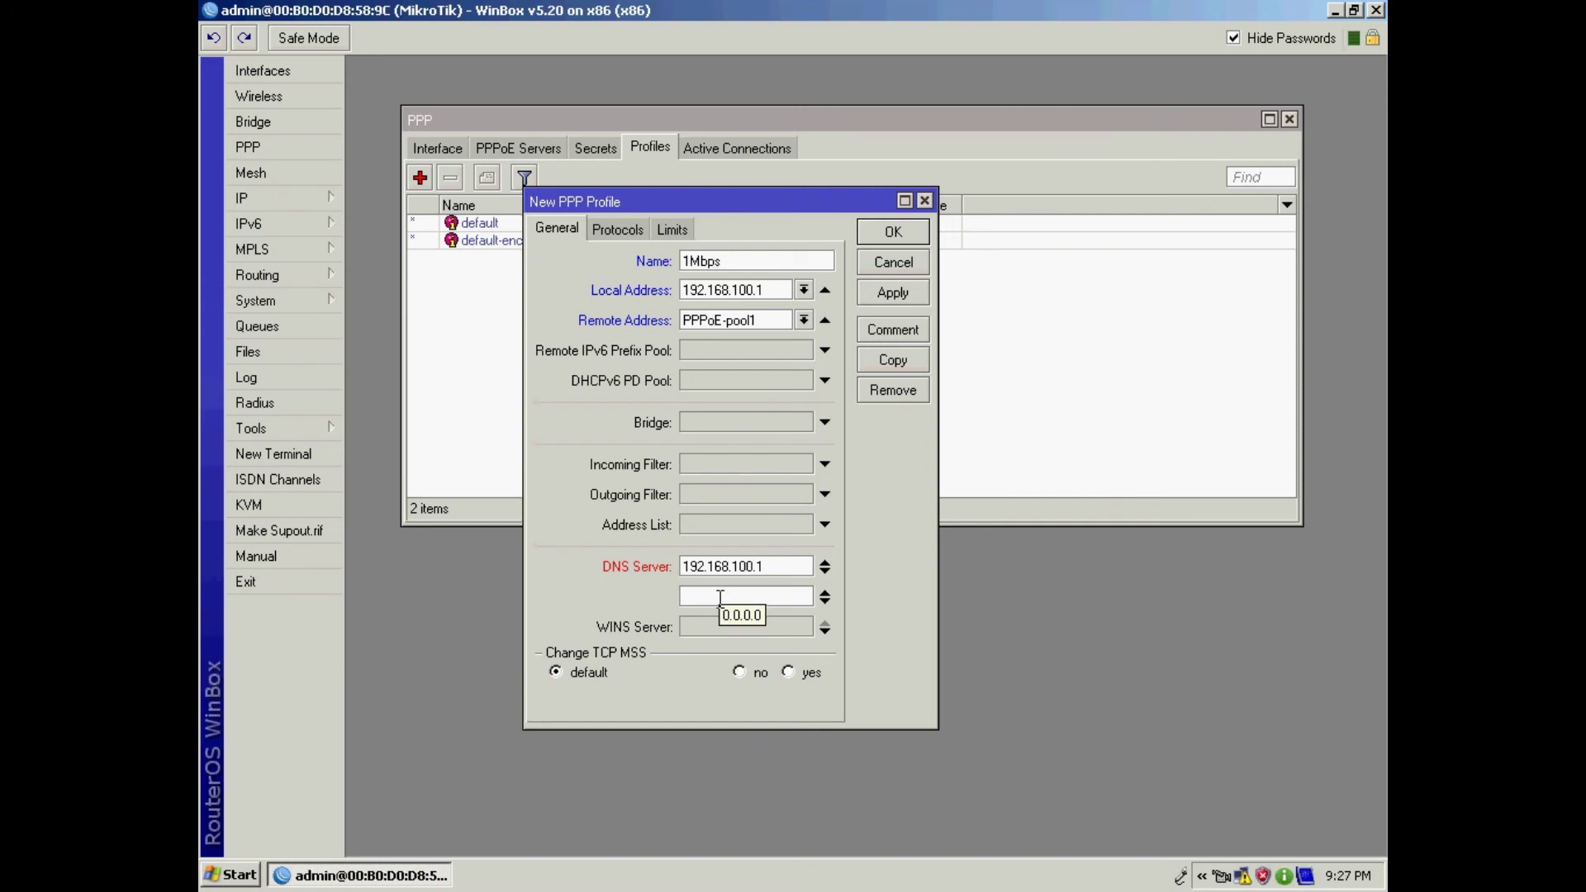
pyautogui.write('8.8.8.8')
pyautogui.click(825, 605)
pyautogui.write('8.8.4.4')
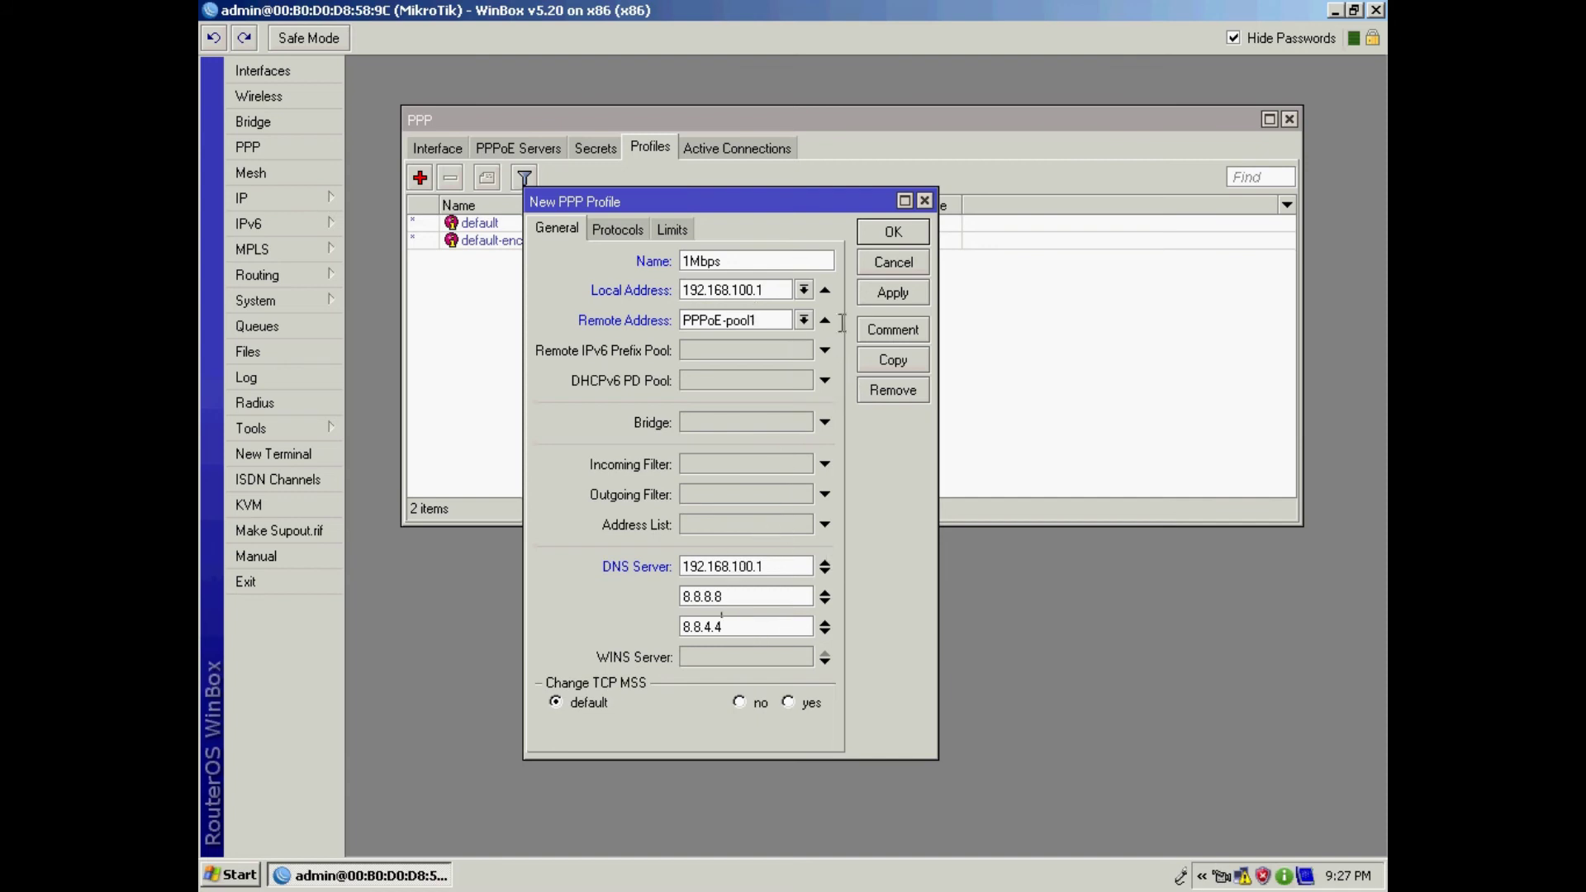
pyautogui.click(879, 299)
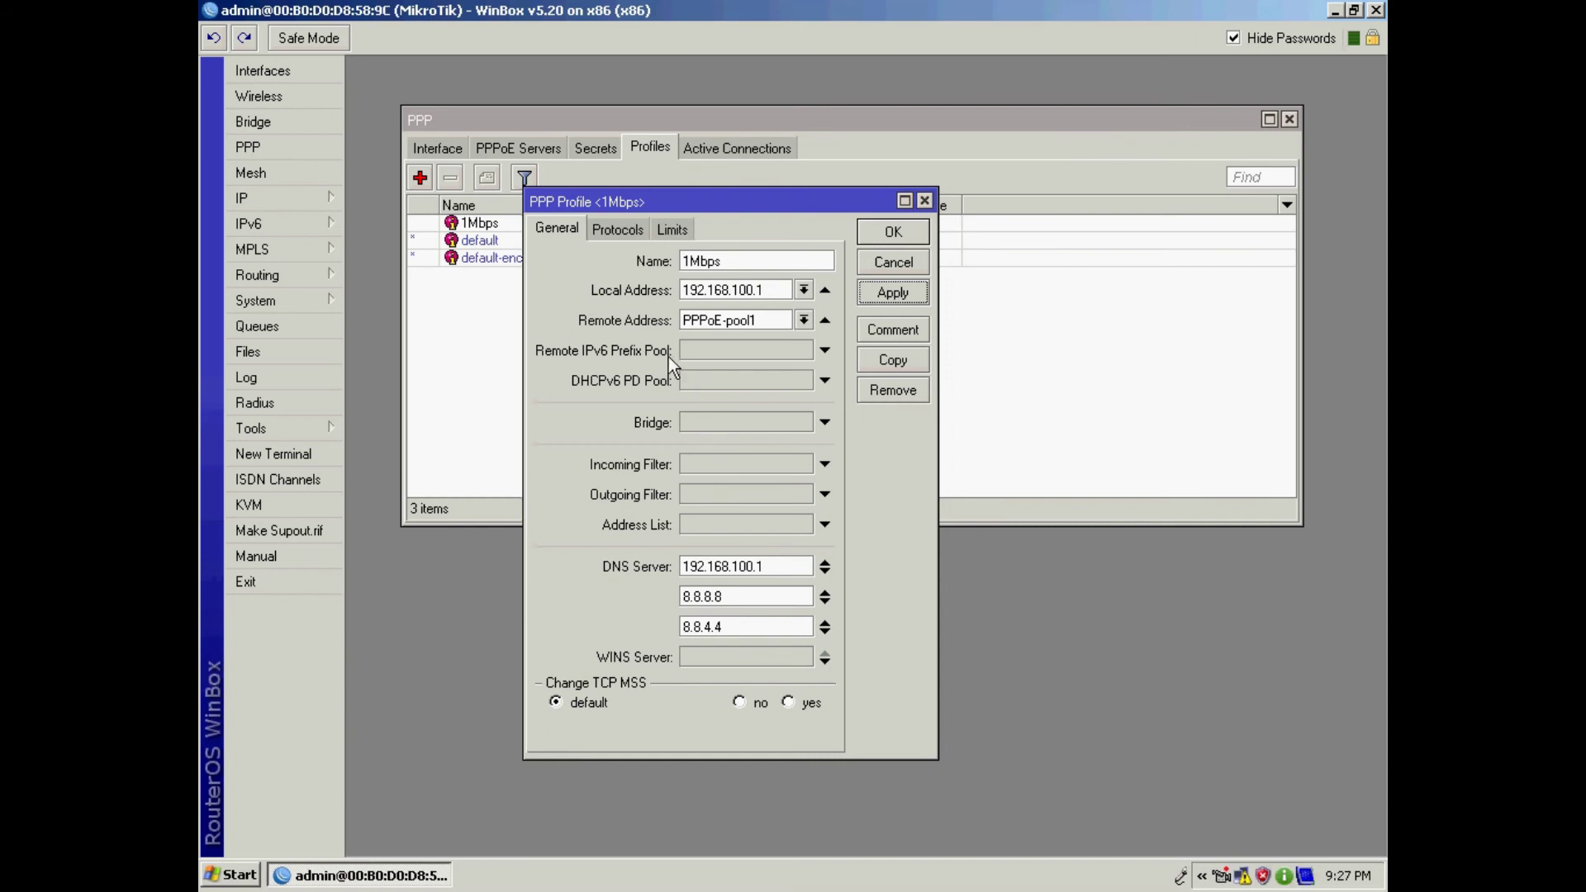
# Step: Set Rate Limit (rx/tx) to 341k/1024k, apply it and close the 1Mbps profile
pyautogui.click(674, 231)
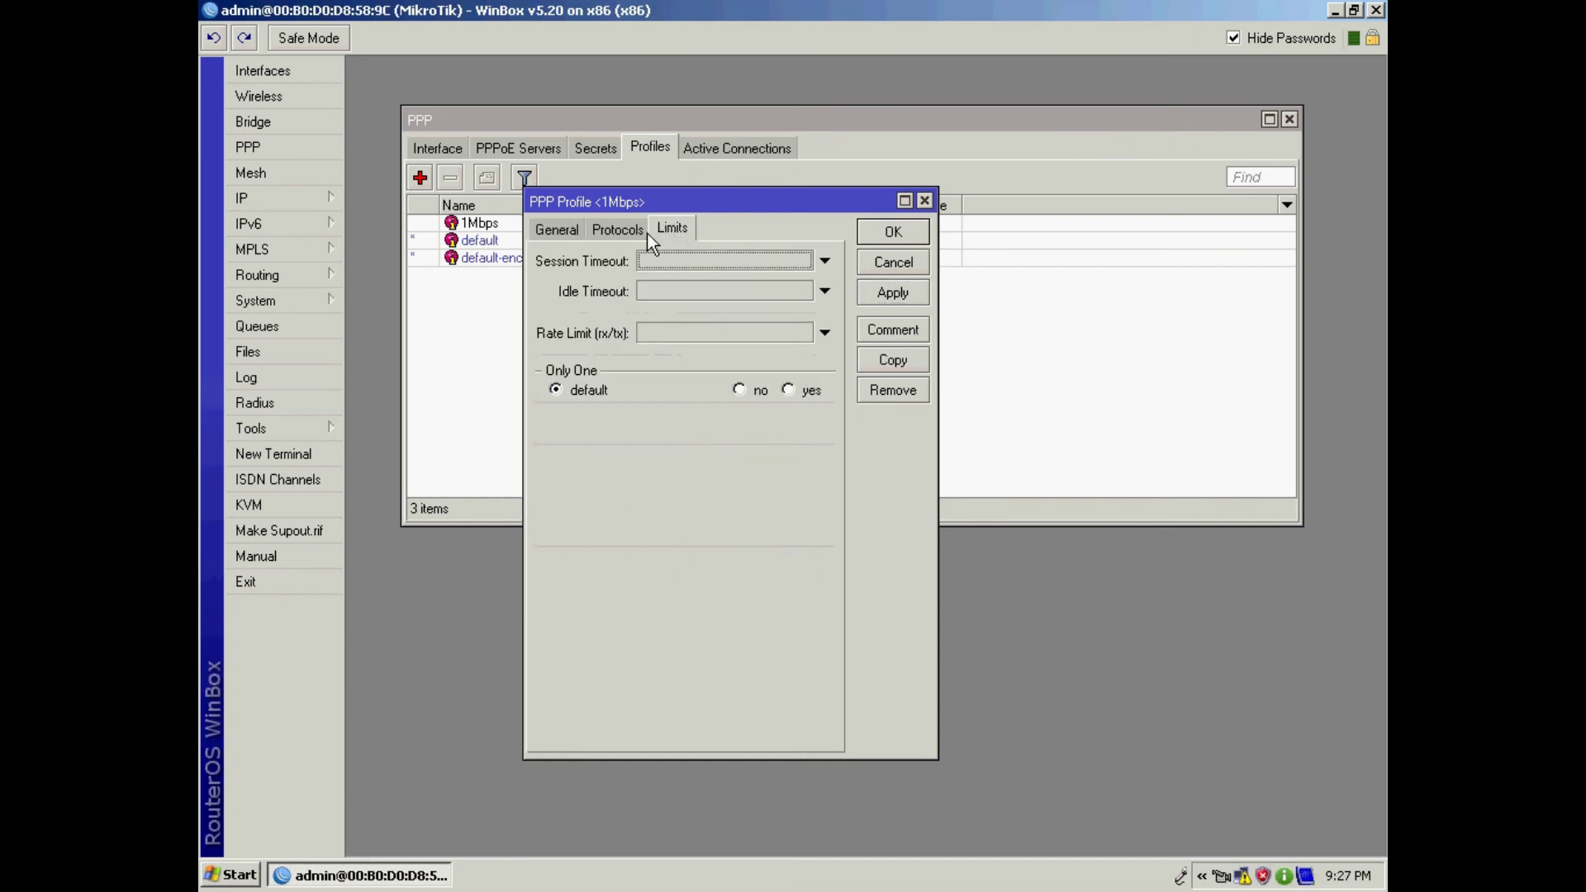
pyautogui.click(551, 231)
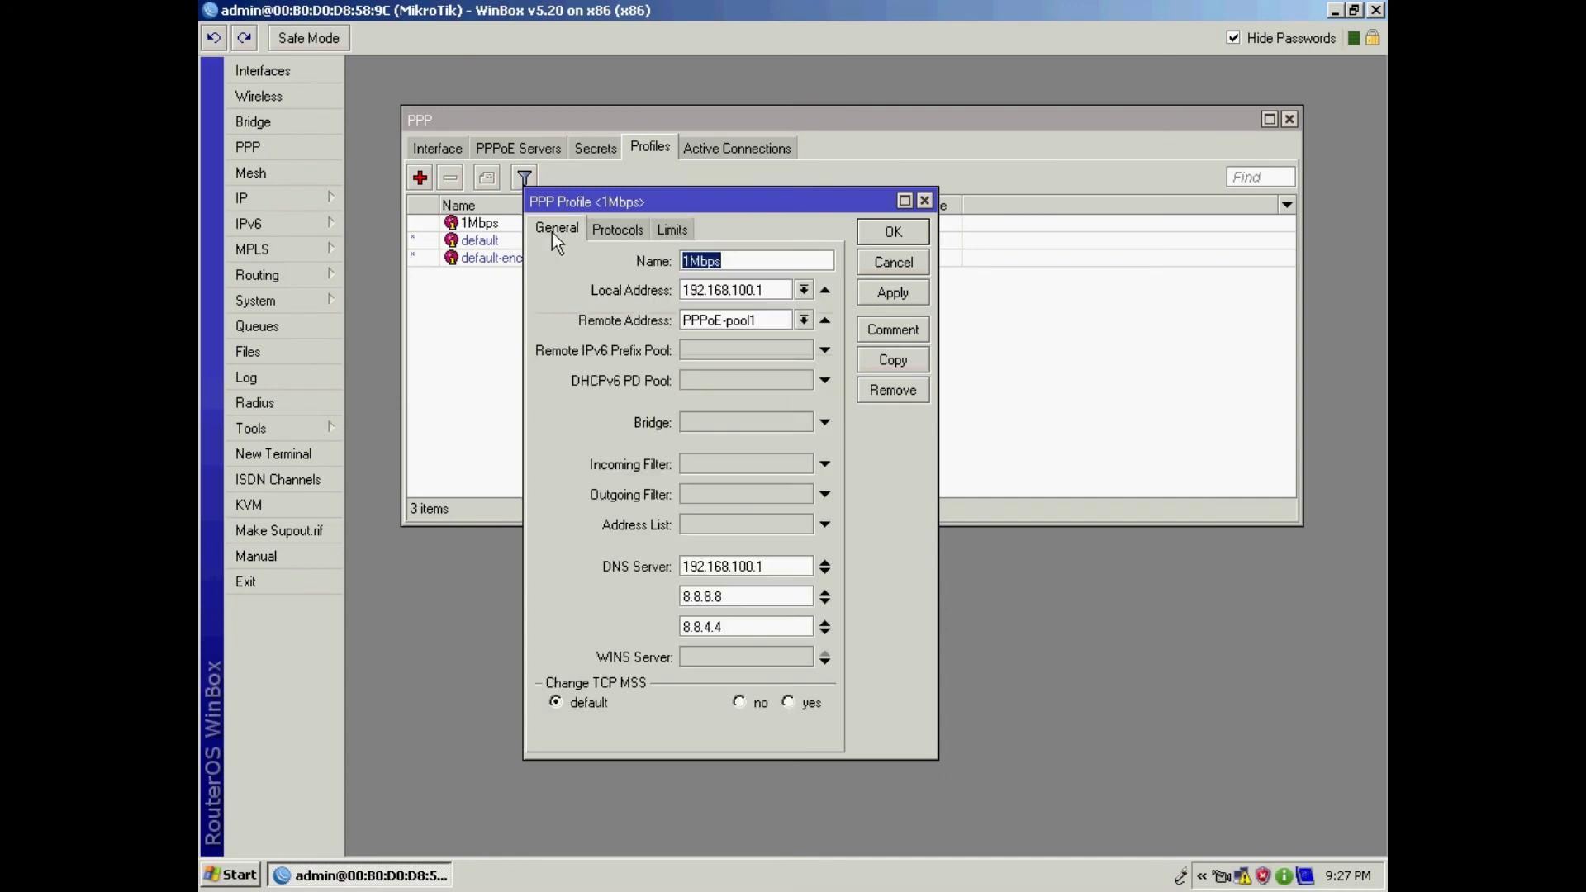
pyautogui.click(680, 229)
pyautogui.click(661, 334)
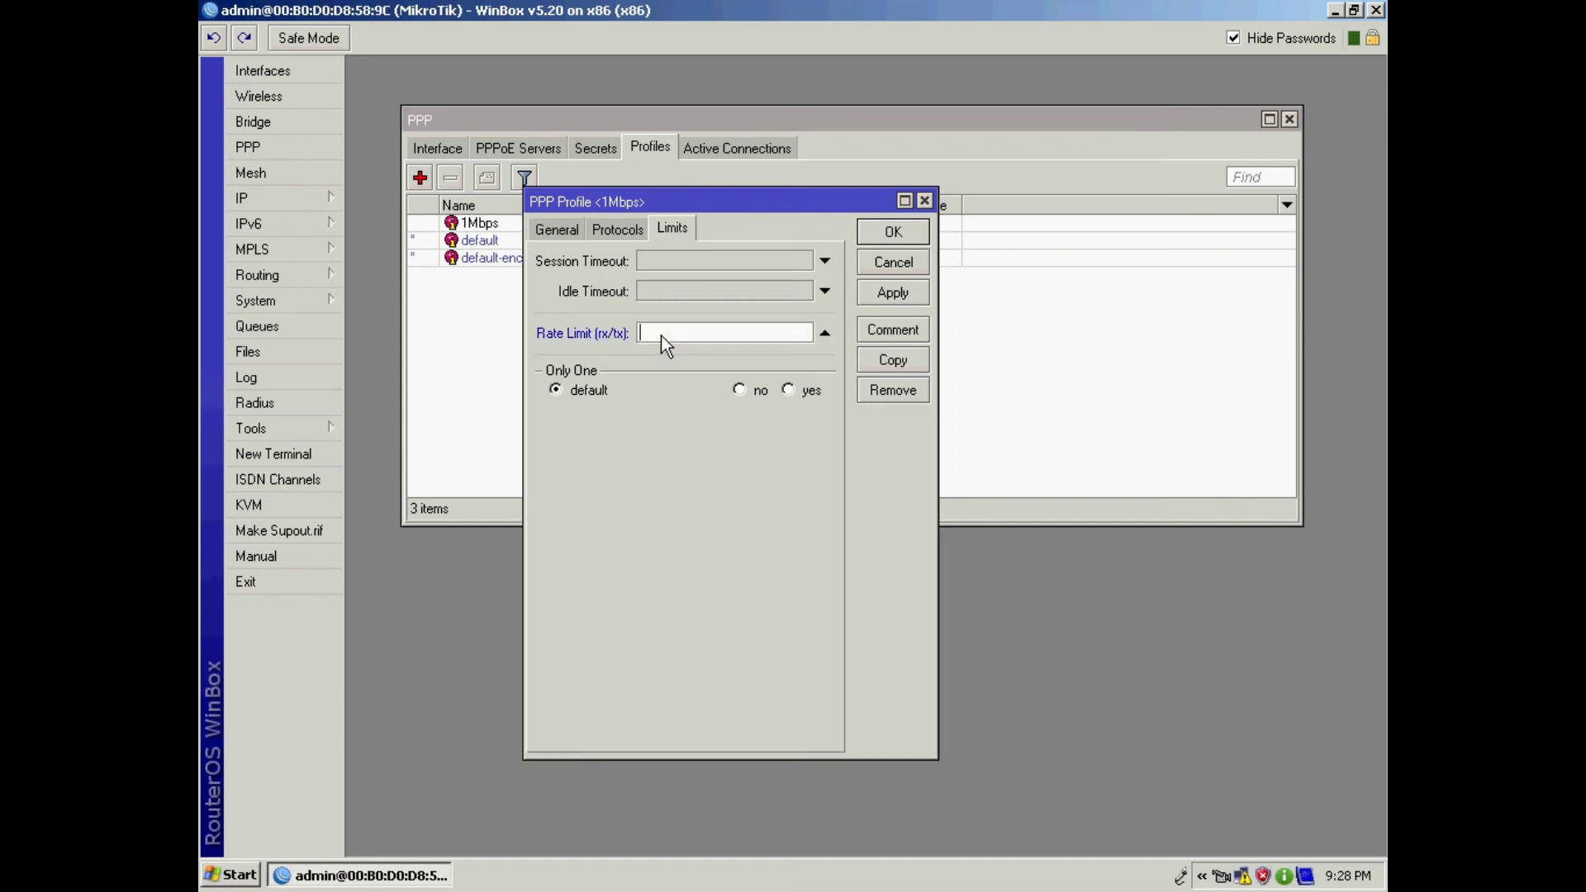
pyautogui.write('341k/1024k')
pyautogui.moveTo(660, 333); pyautogui.dragTo(712, 333)
pyautogui.click(890, 296)
pyautogui.click(883, 238)
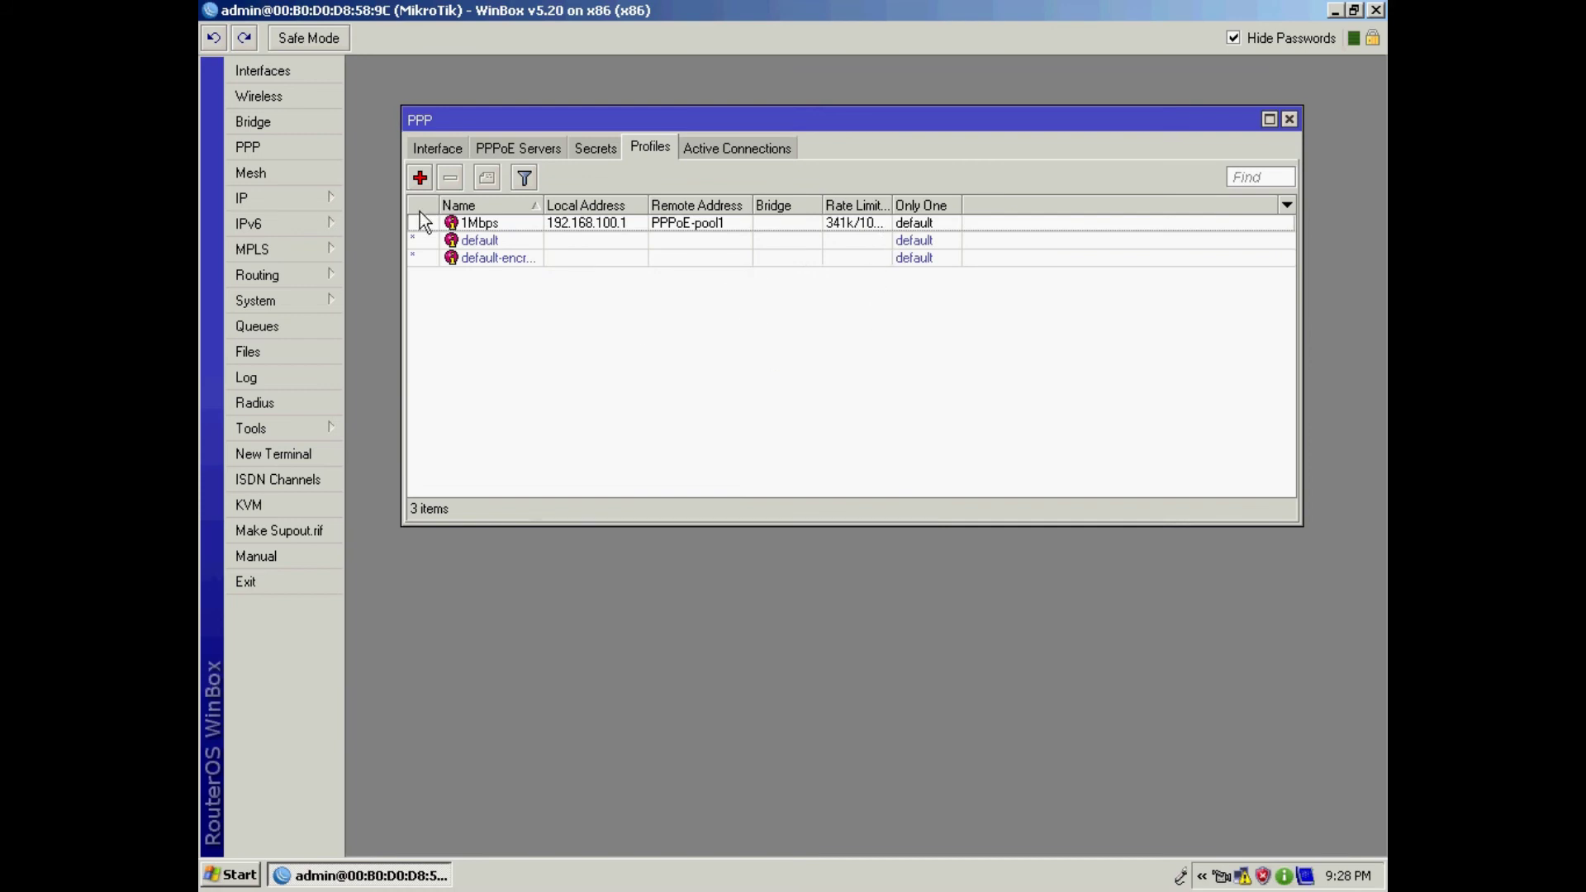
# Step: Add a PPP profile named 512k with local address 192.168.100.1, remote pool PPPoE-pool1, and a DNS server
pyautogui.click(420, 179)
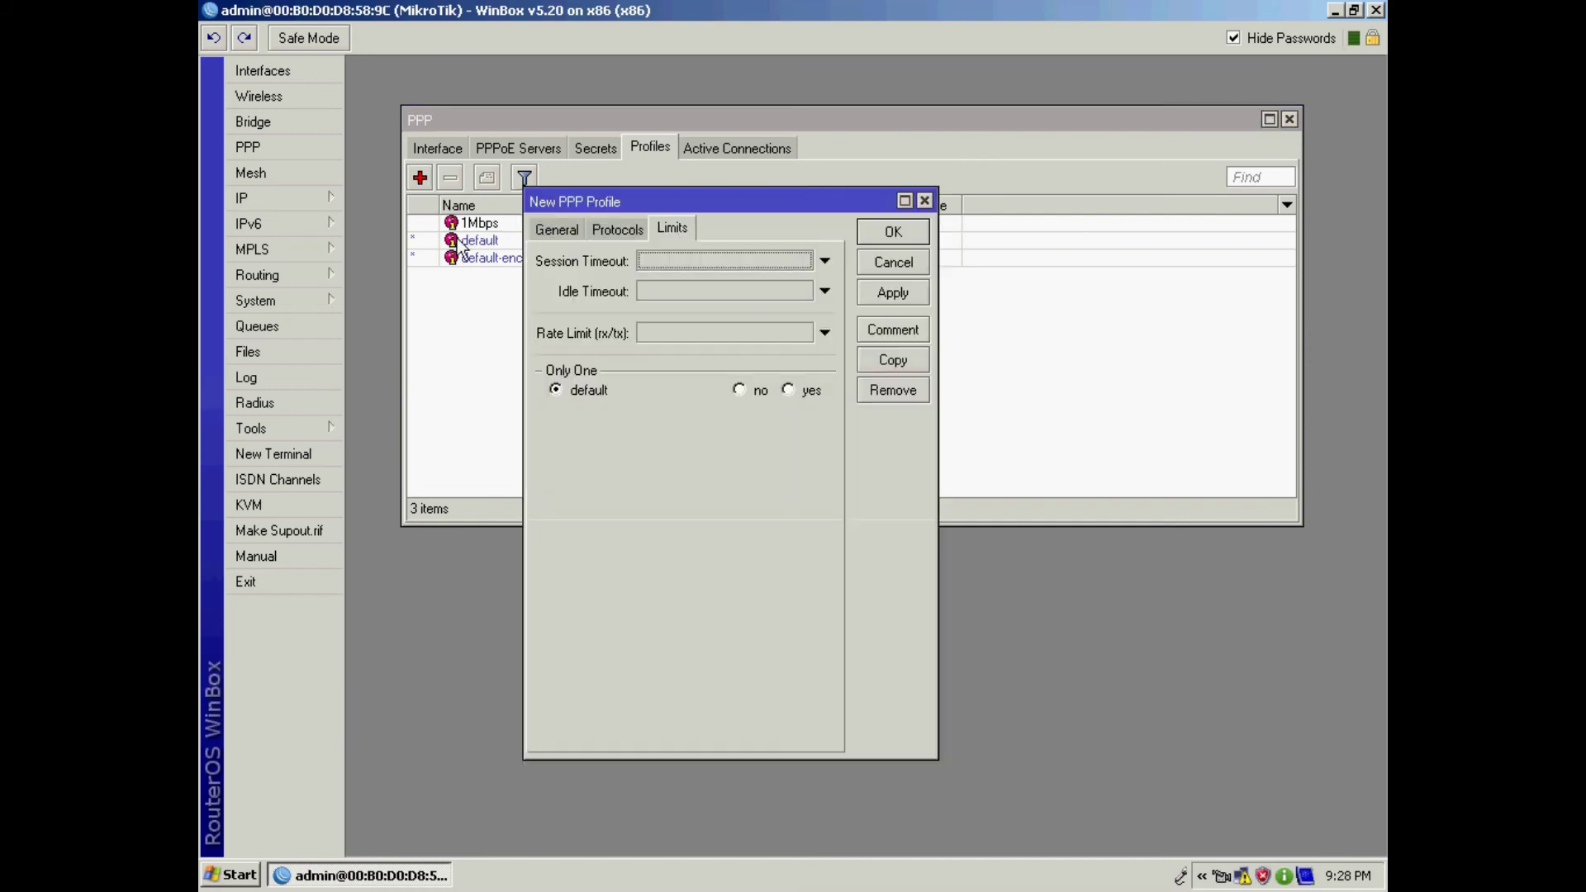
pyautogui.click(561, 226)
pyautogui.write('5')
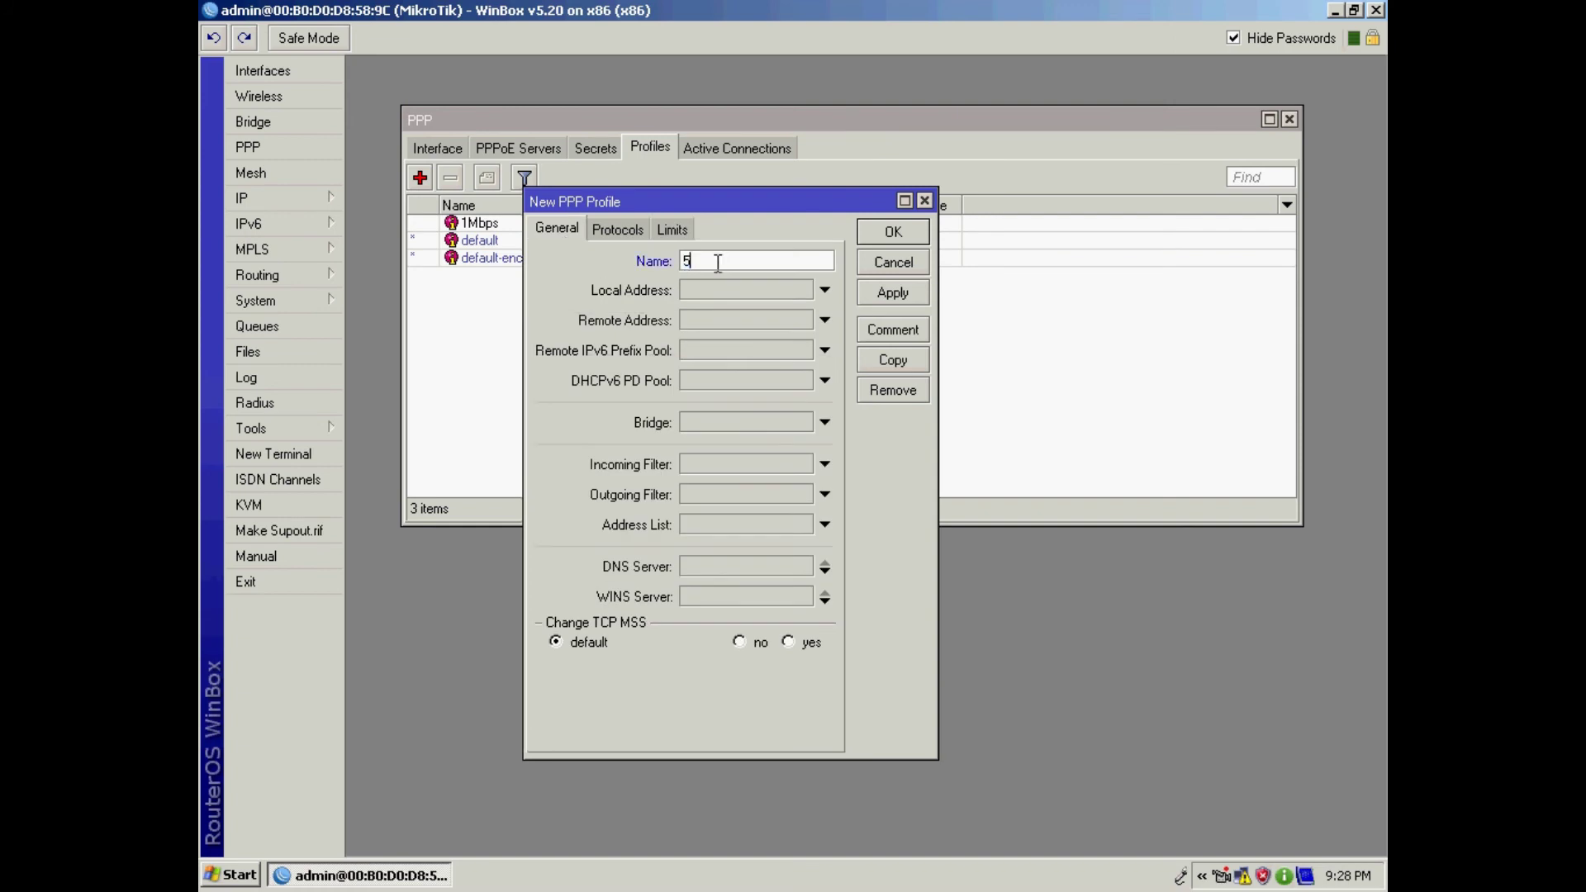
pyautogui.write('12k')
pyautogui.click(760, 292)
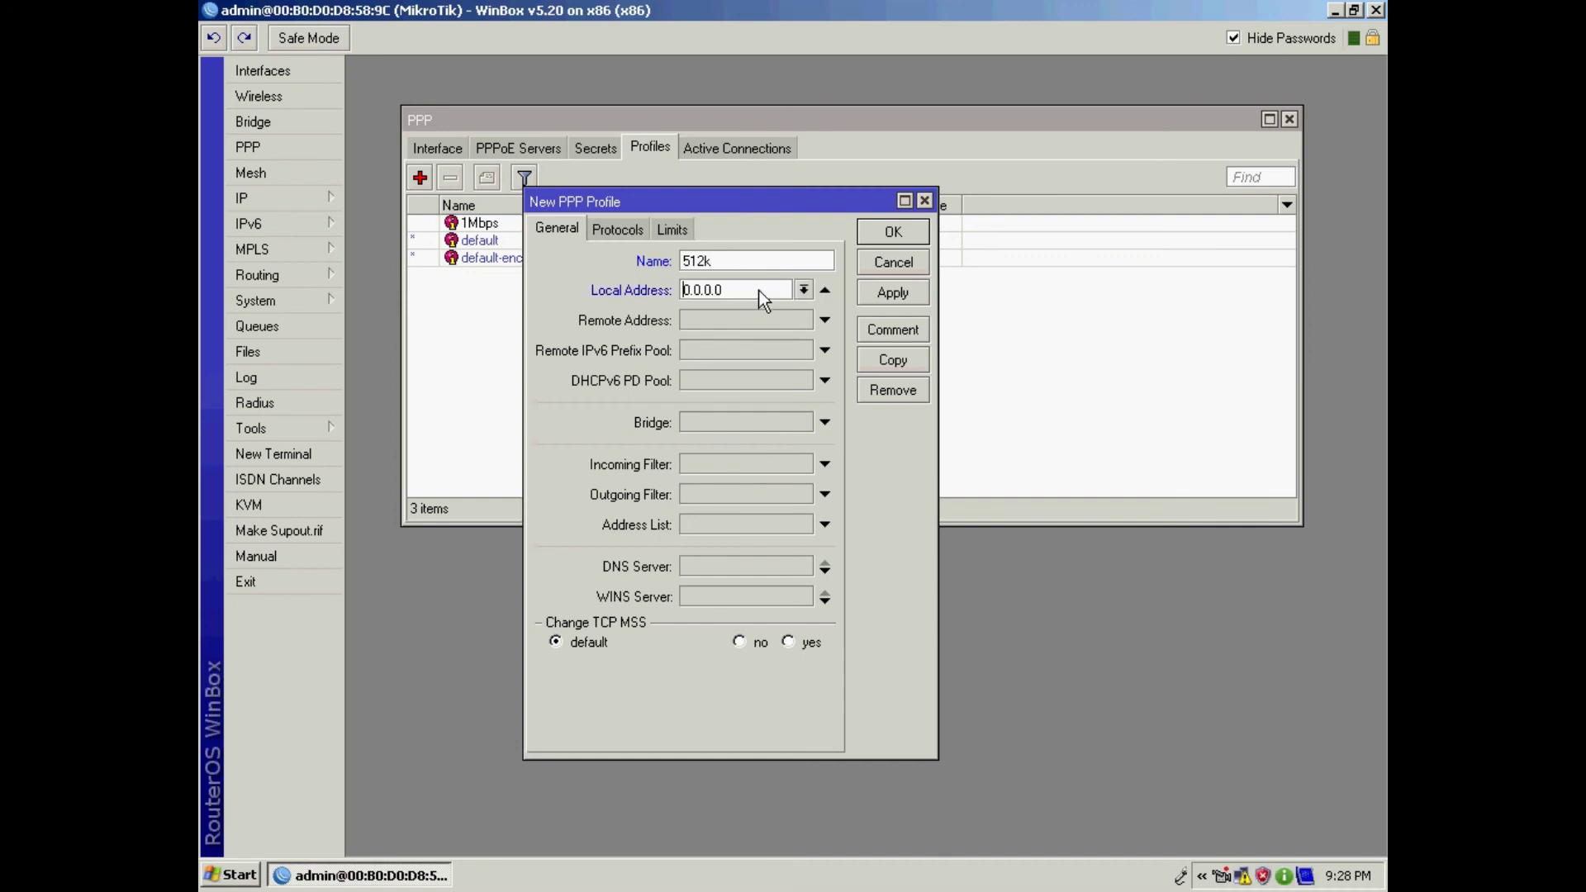
pyautogui.moveTo(761, 291); pyautogui.dragTo(564, 286)
pyautogui.write('192.168.100.1')
pyautogui.click(698, 322)
pyautogui.click(802, 320)
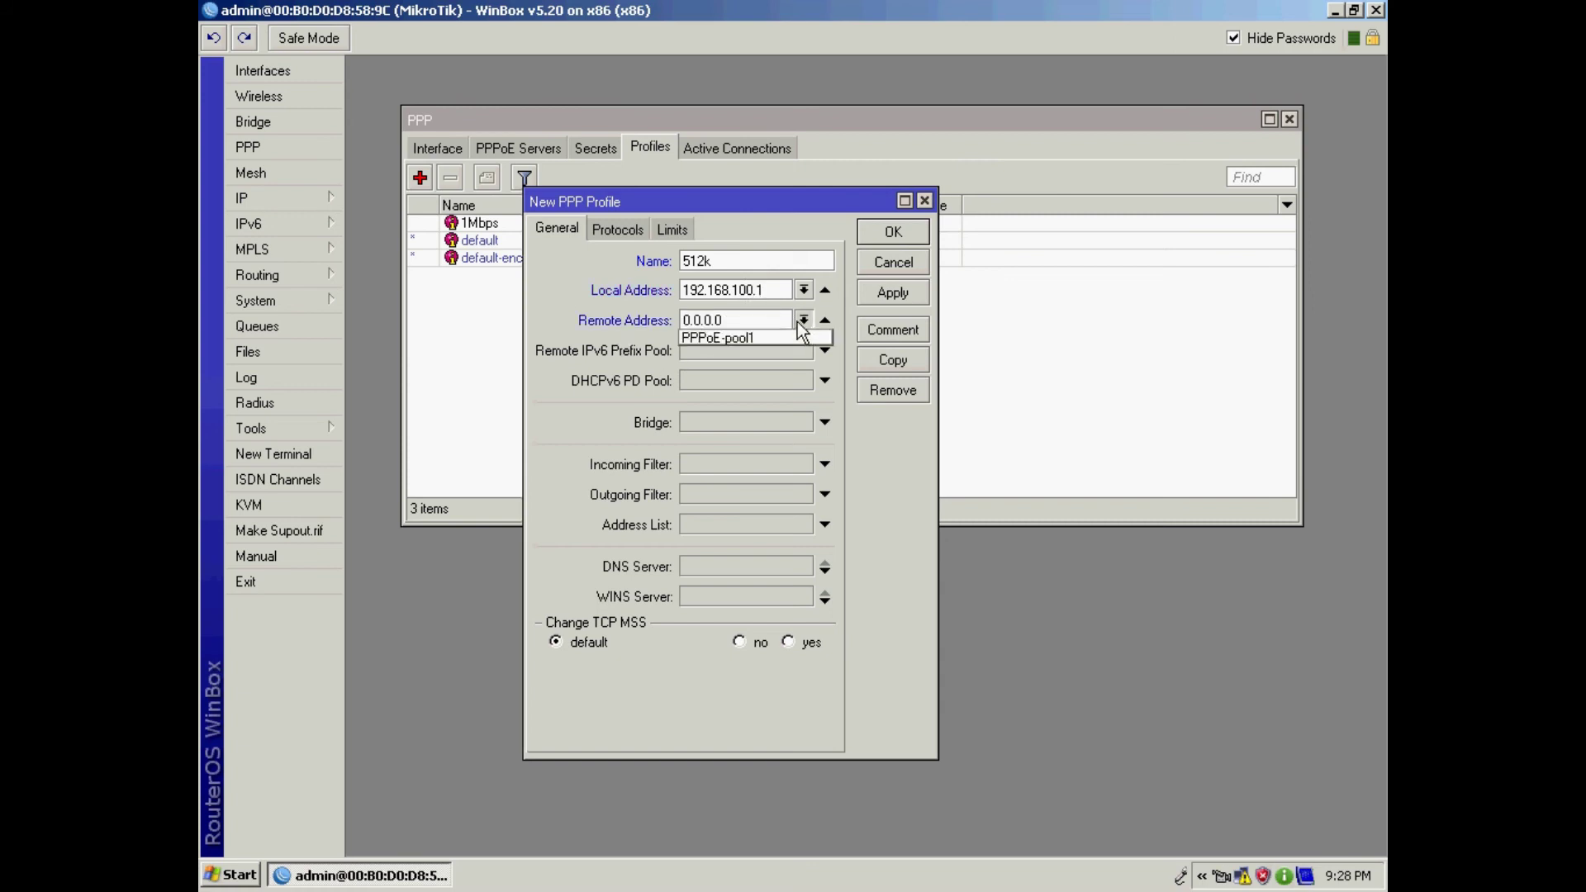
pyautogui.click(752, 338)
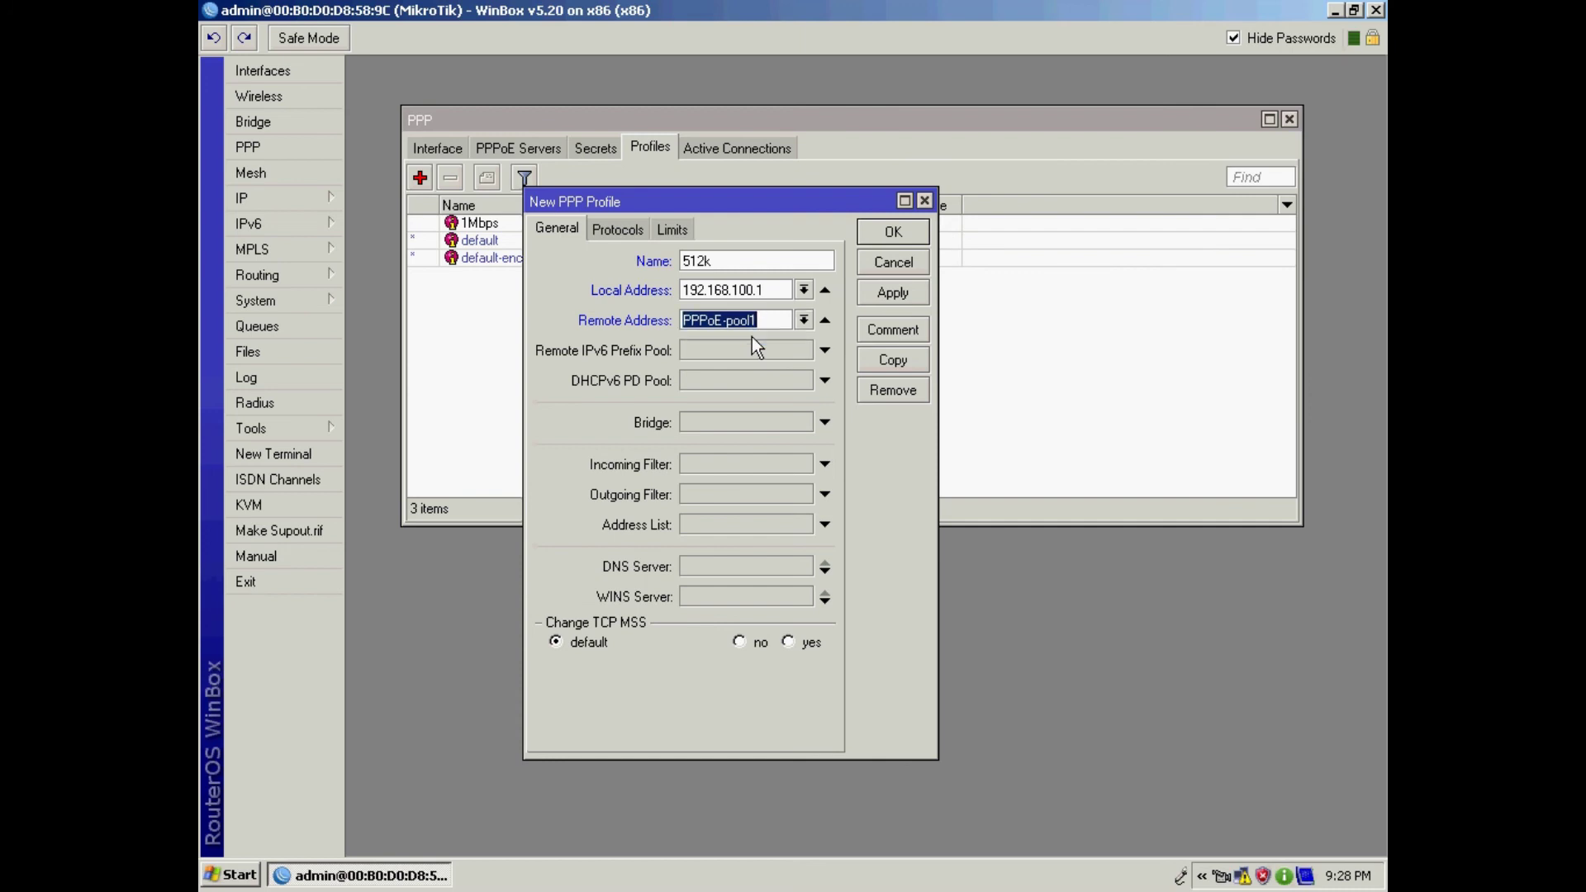
pyautogui.click(707, 568)
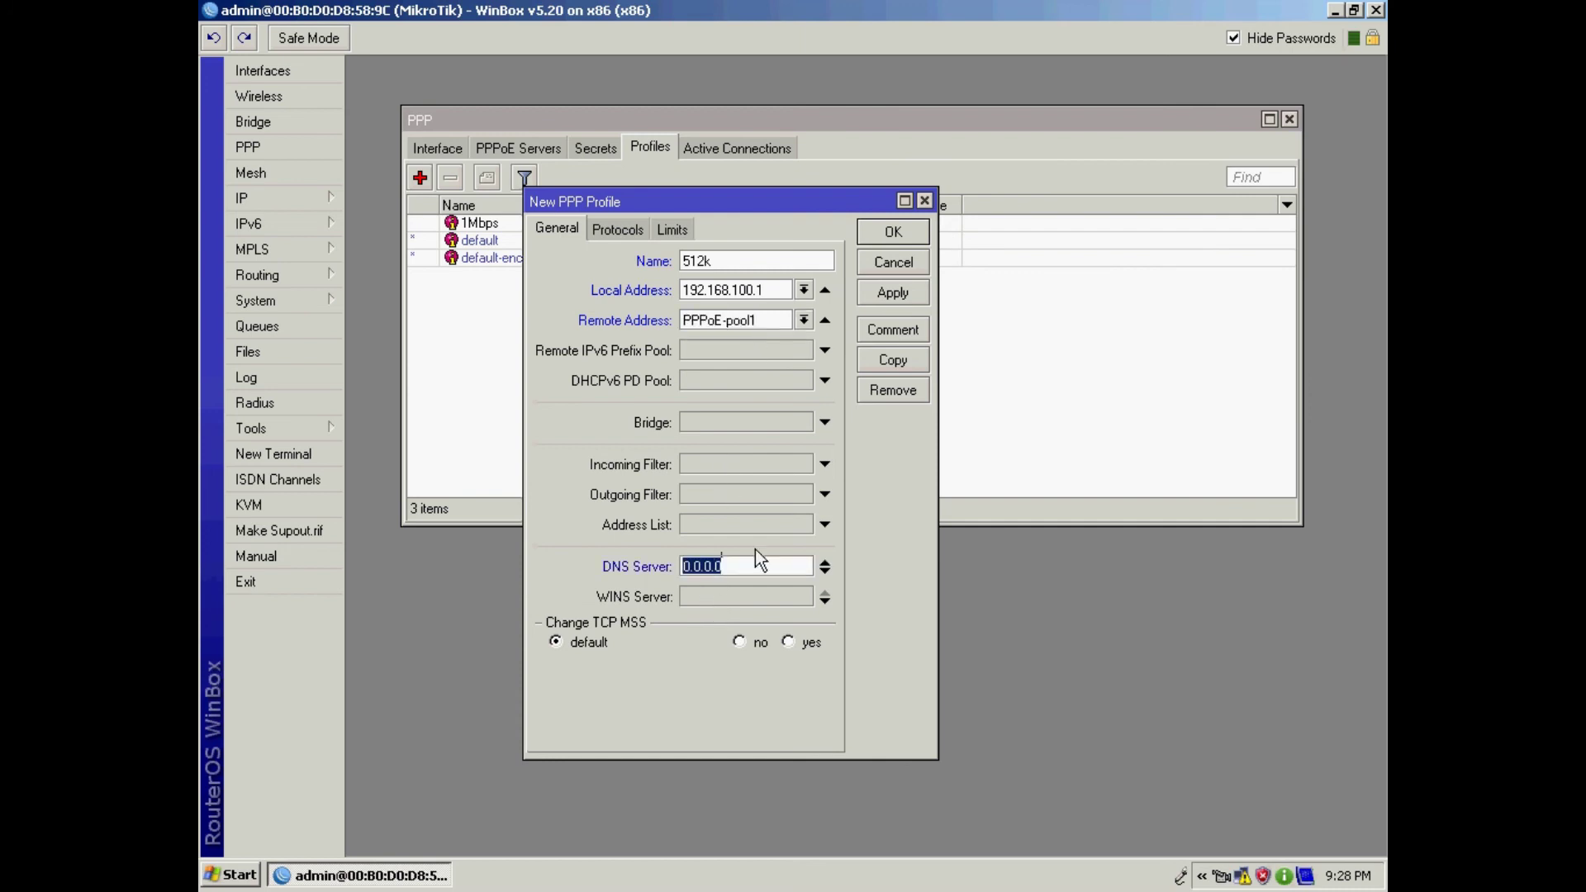
pyautogui.write('192.168.100.0')
pyautogui.press('BackSpace')
# Step: Give the 512k profile a 170k/512k rate limit and save it
pyautogui.click(669, 232)
pyautogui.click(661, 333)
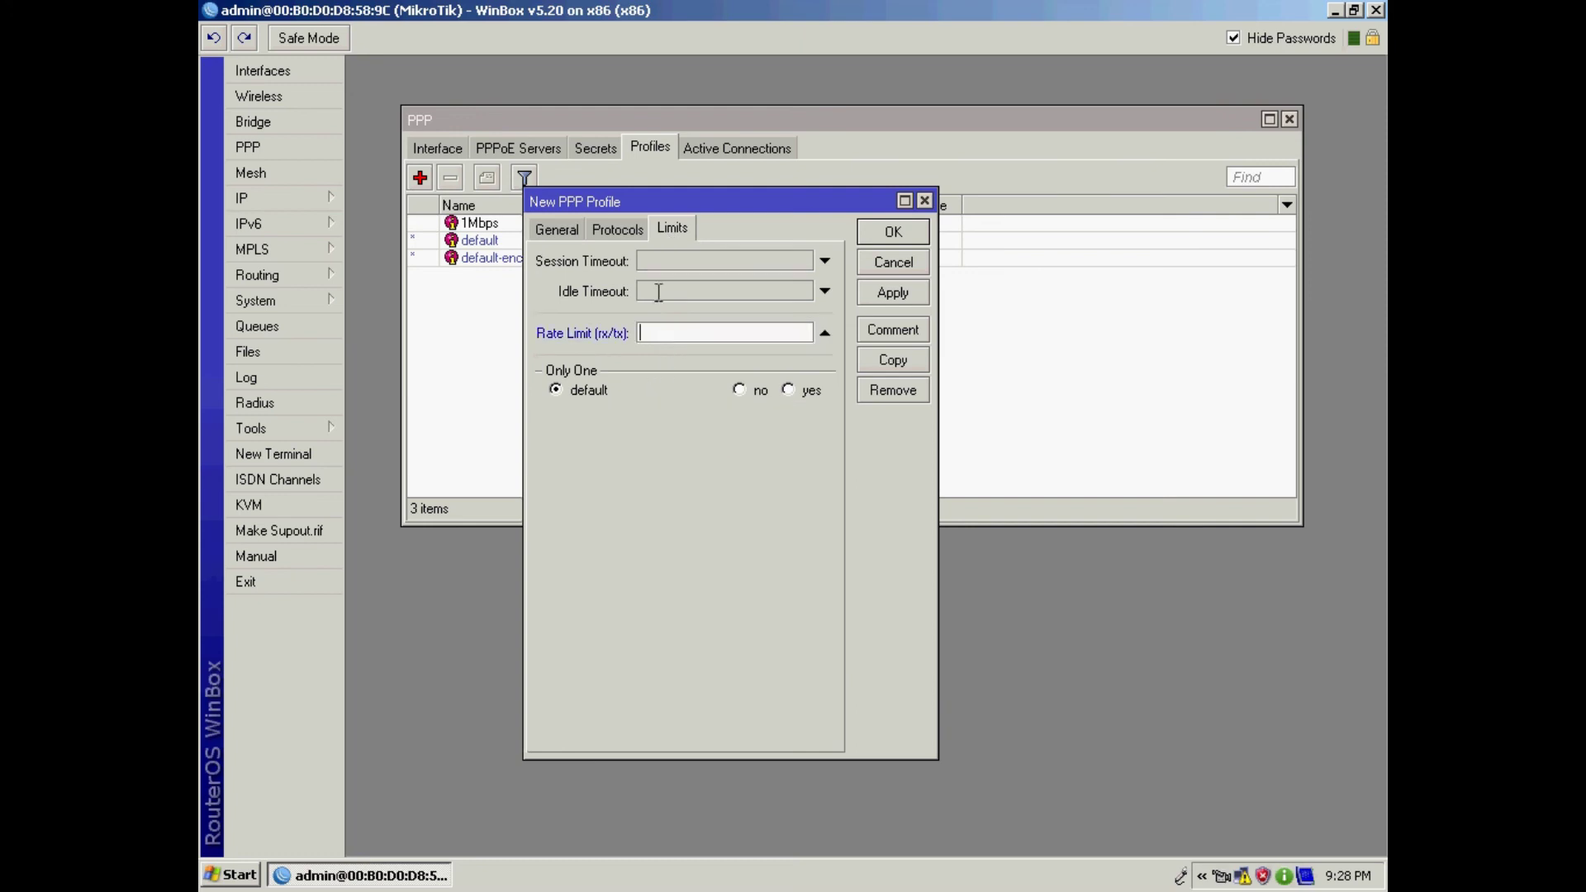
pyautogui.click(557, 229)
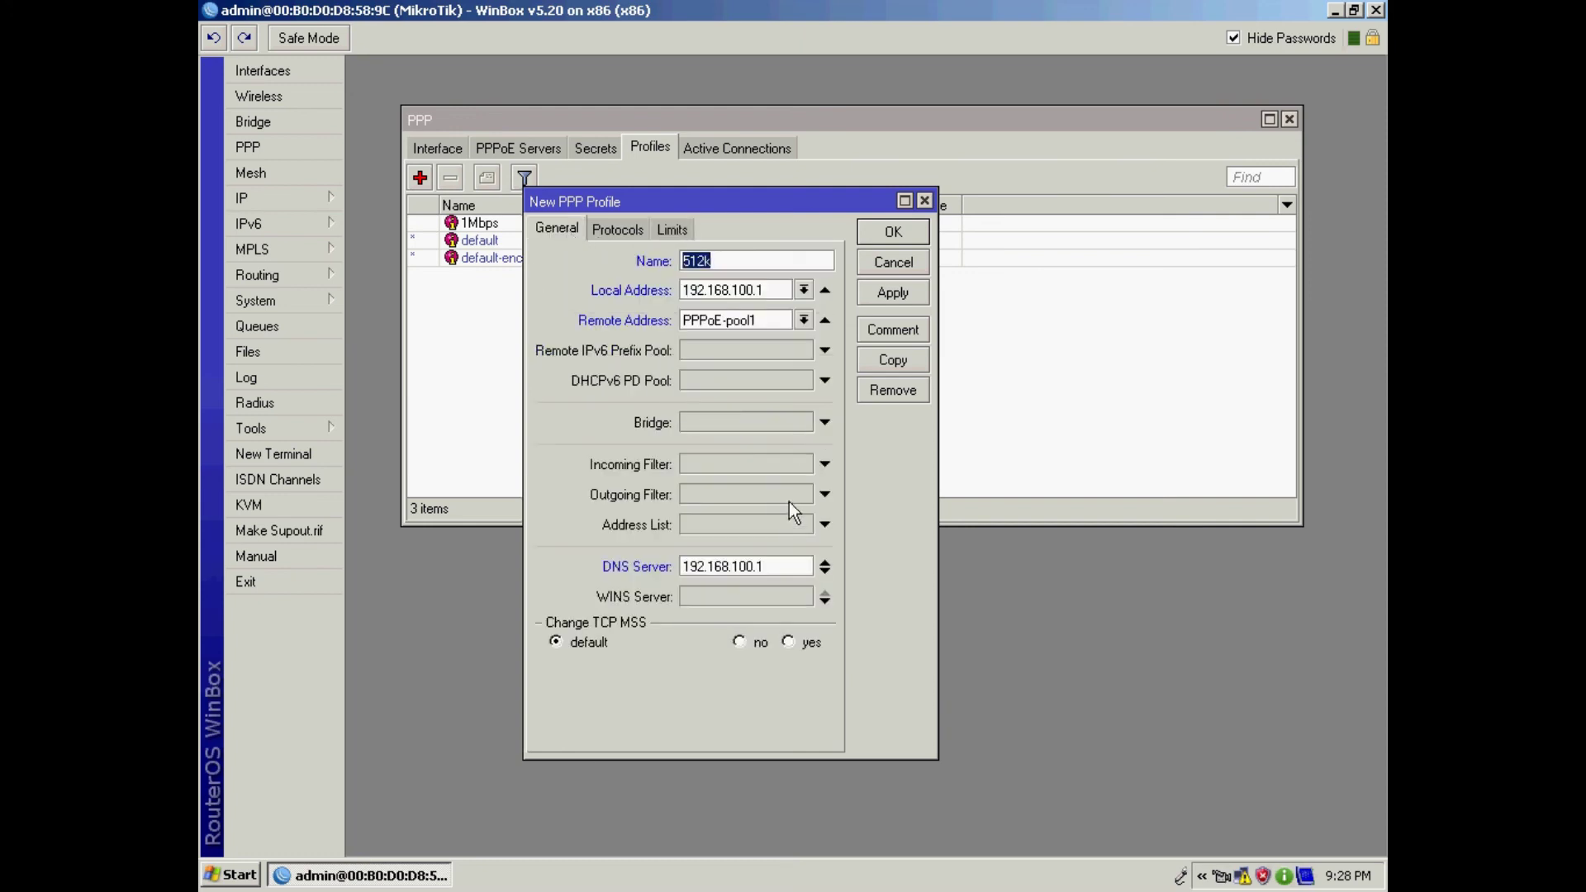
pyautogui.click(672, 234)
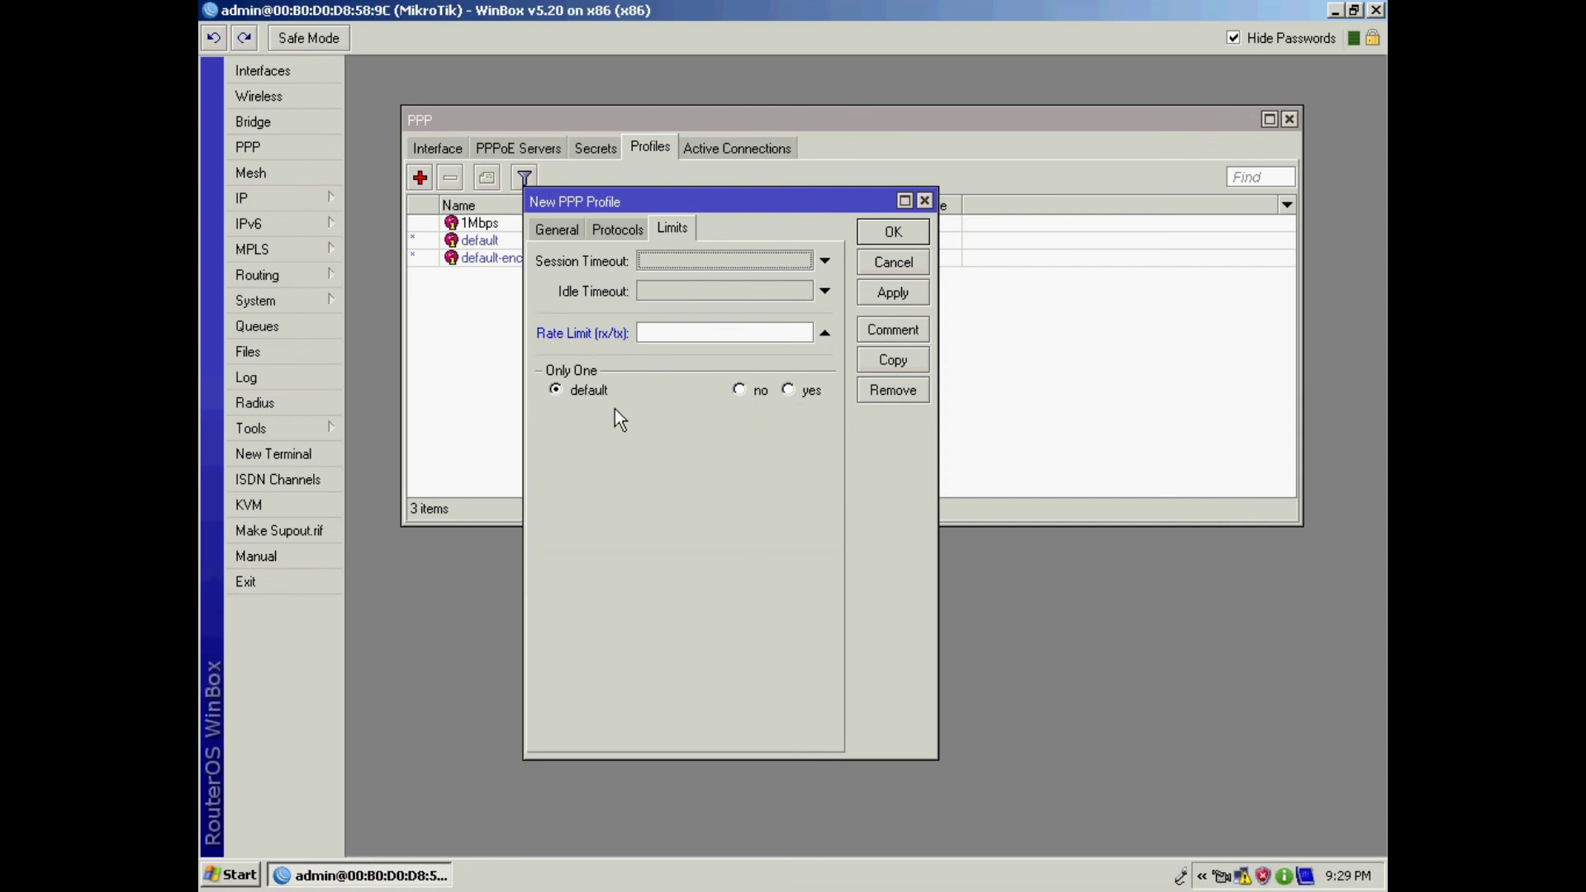
pyautogui.click(679, 333)
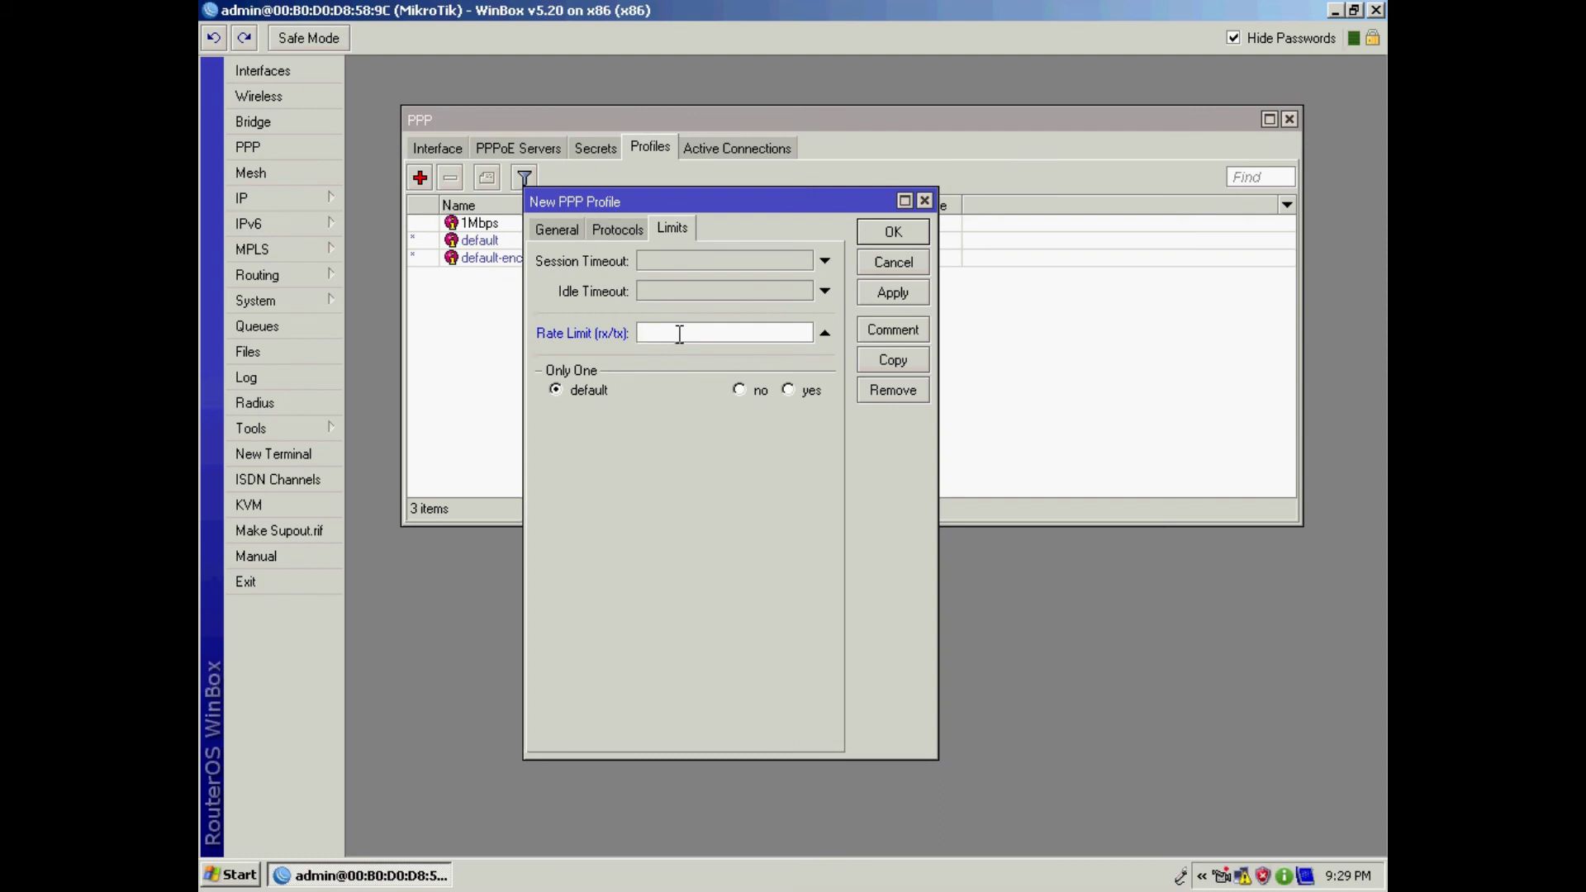
pyautogui.write('170k/512k')
pyautogui.click(879, 299)
pyautogui.click(886, 238)
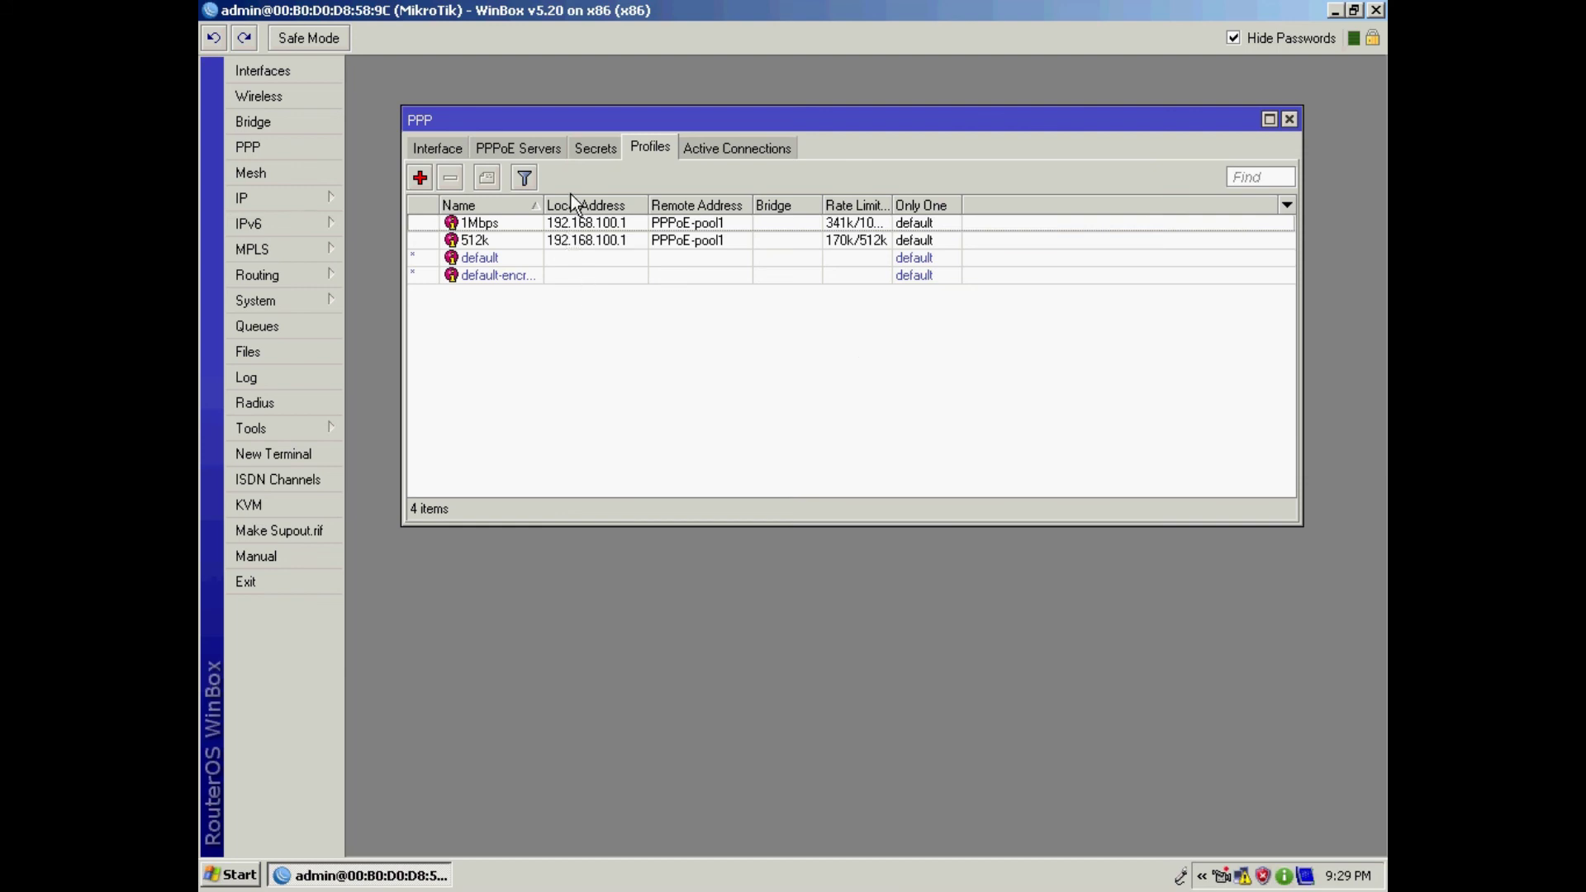
# Step: Start a new PPP secret named 'test', enter its password, and set its service to pppoe
pyautogui.click(600, 150)
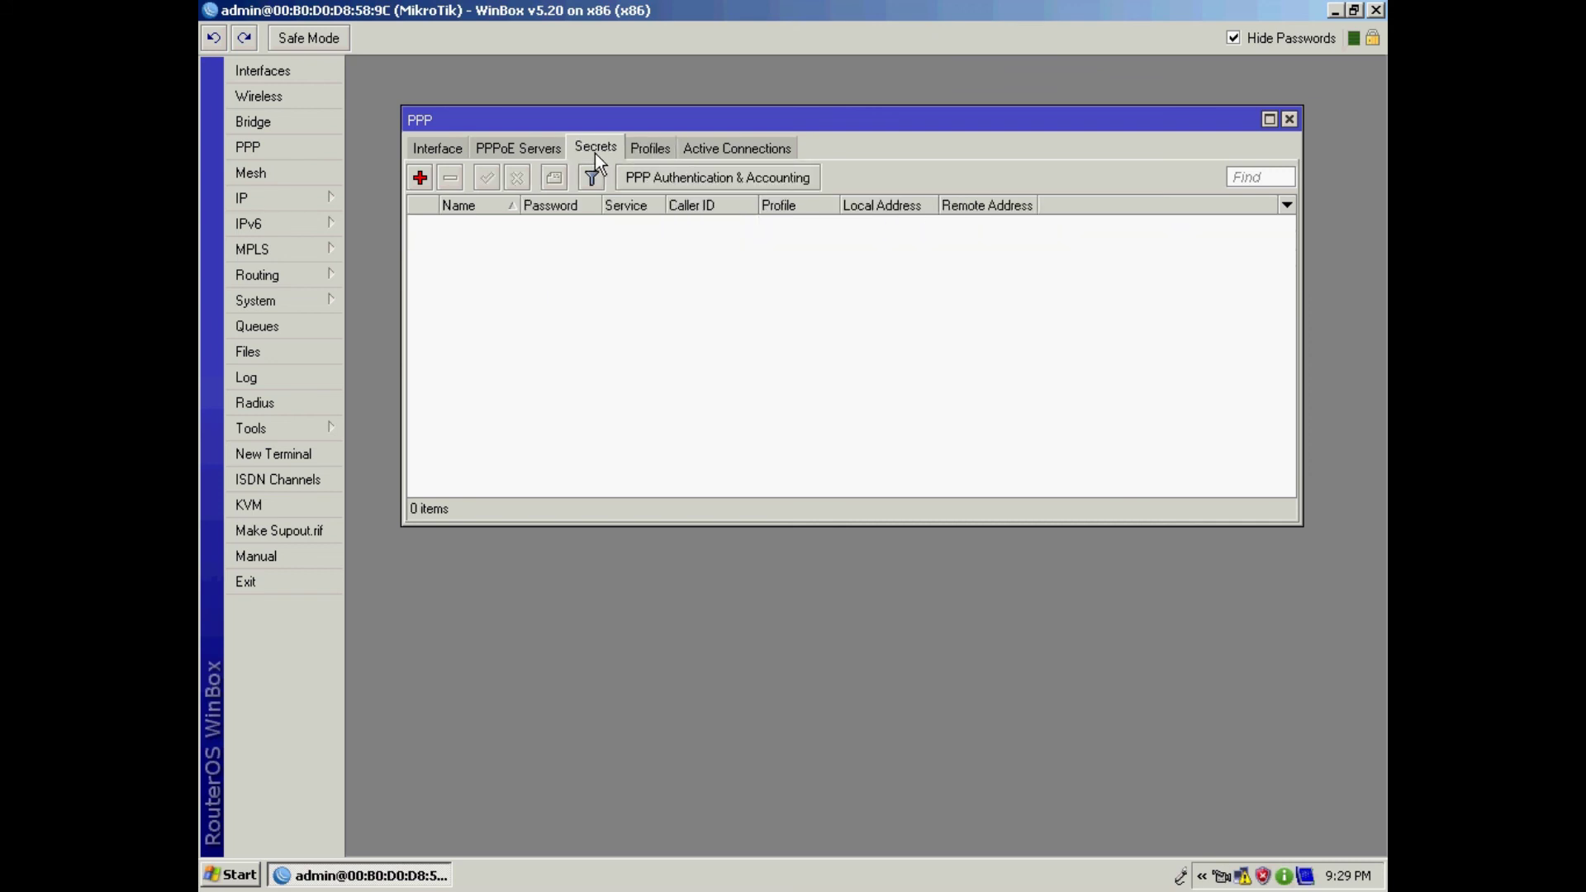
pyautogui.click(420, 177)
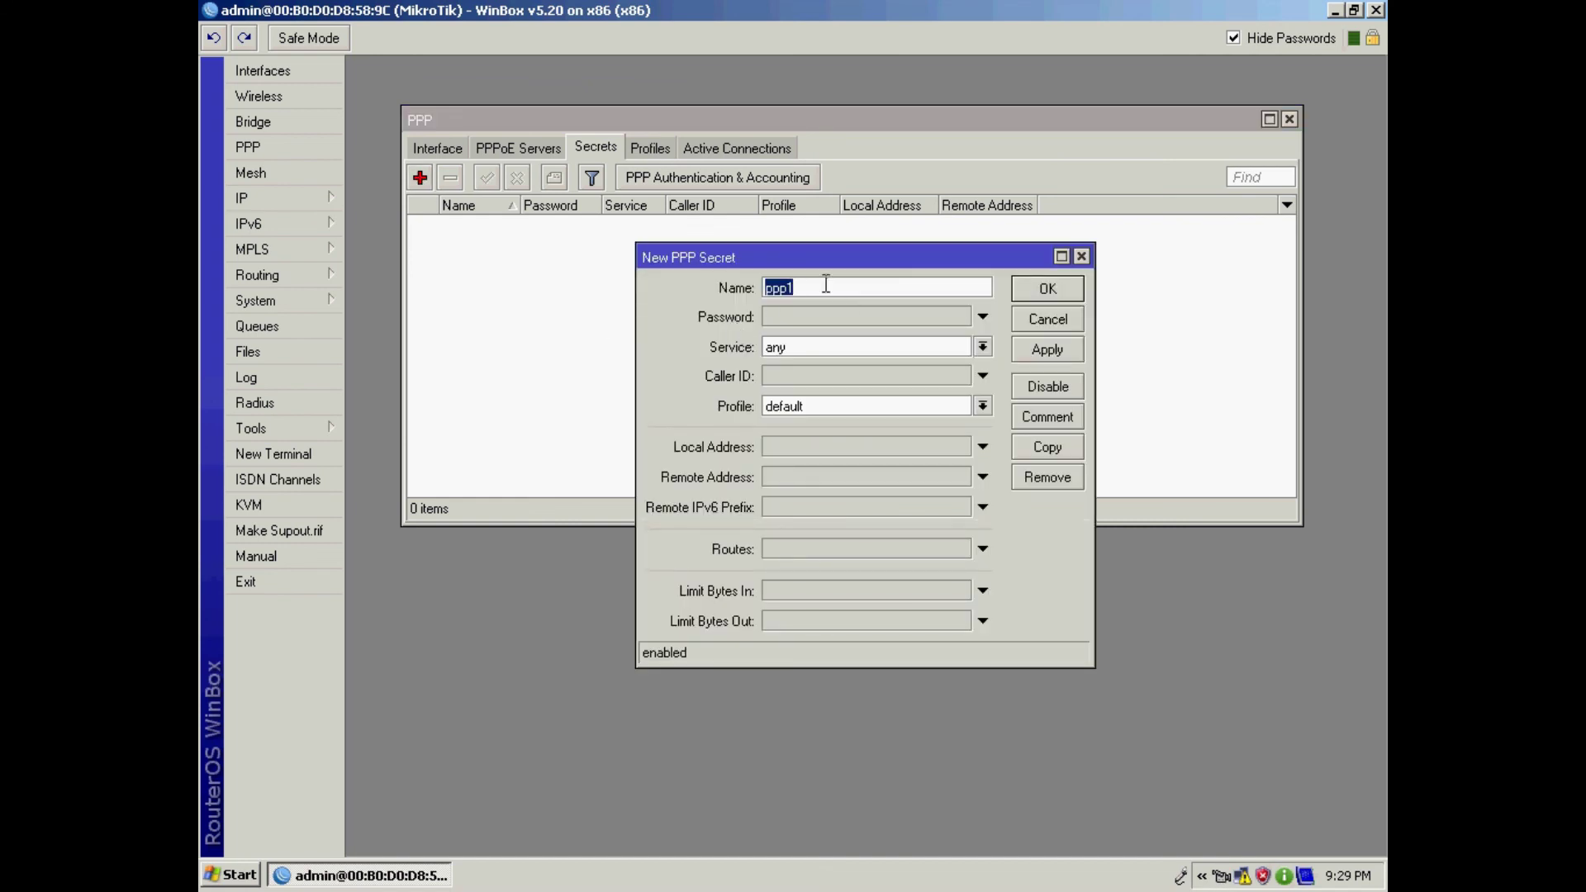
pyautogui.write('test')
pyautogui.click(821, 305)
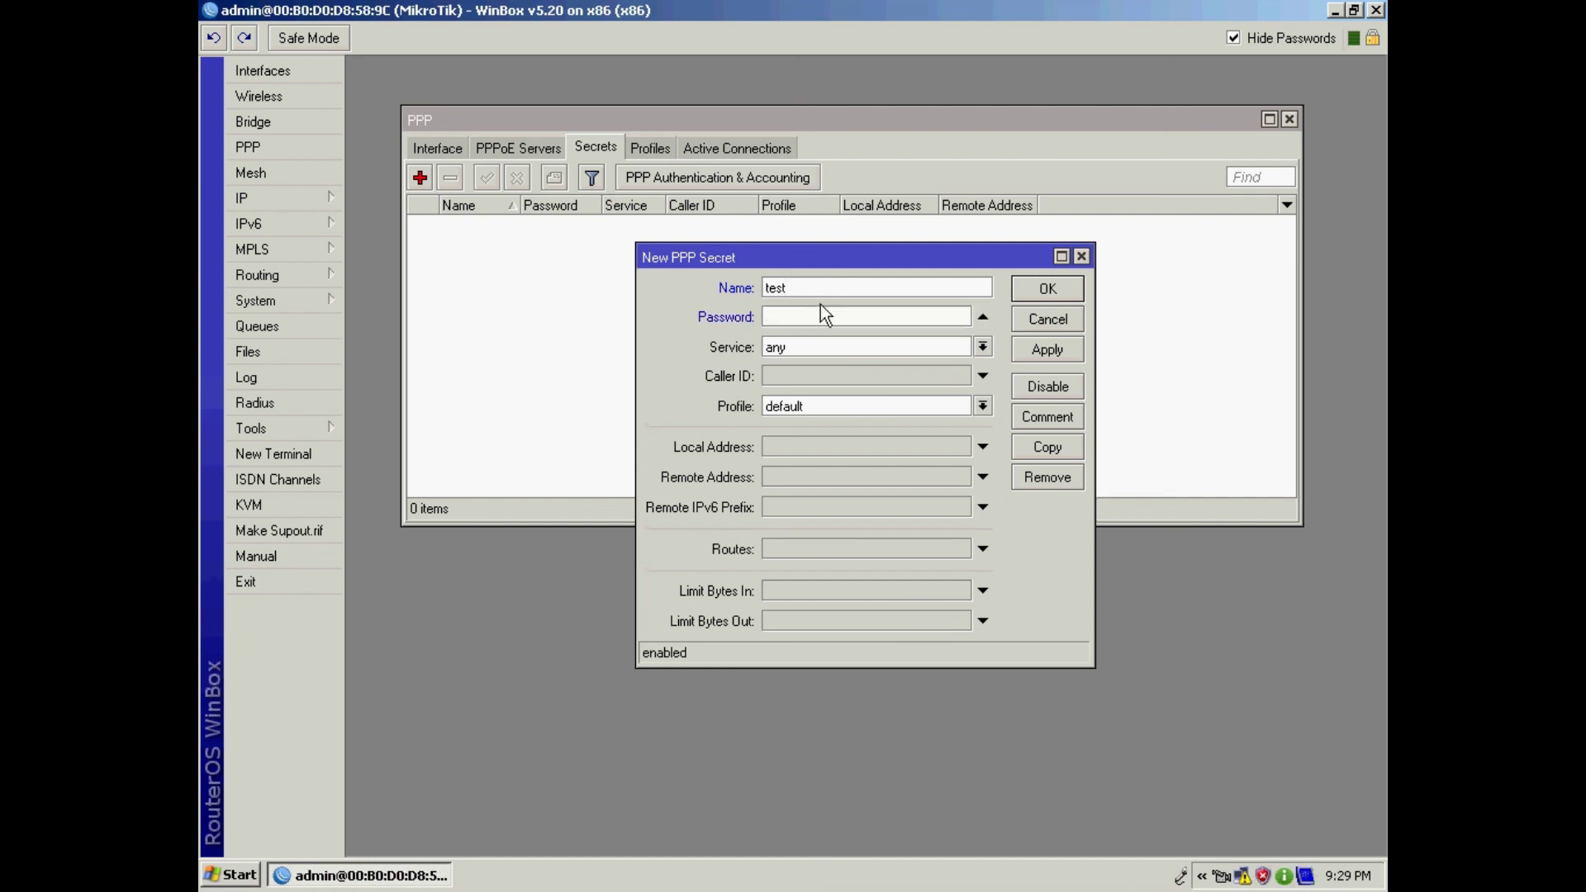
pyautogui.click(983, 347)
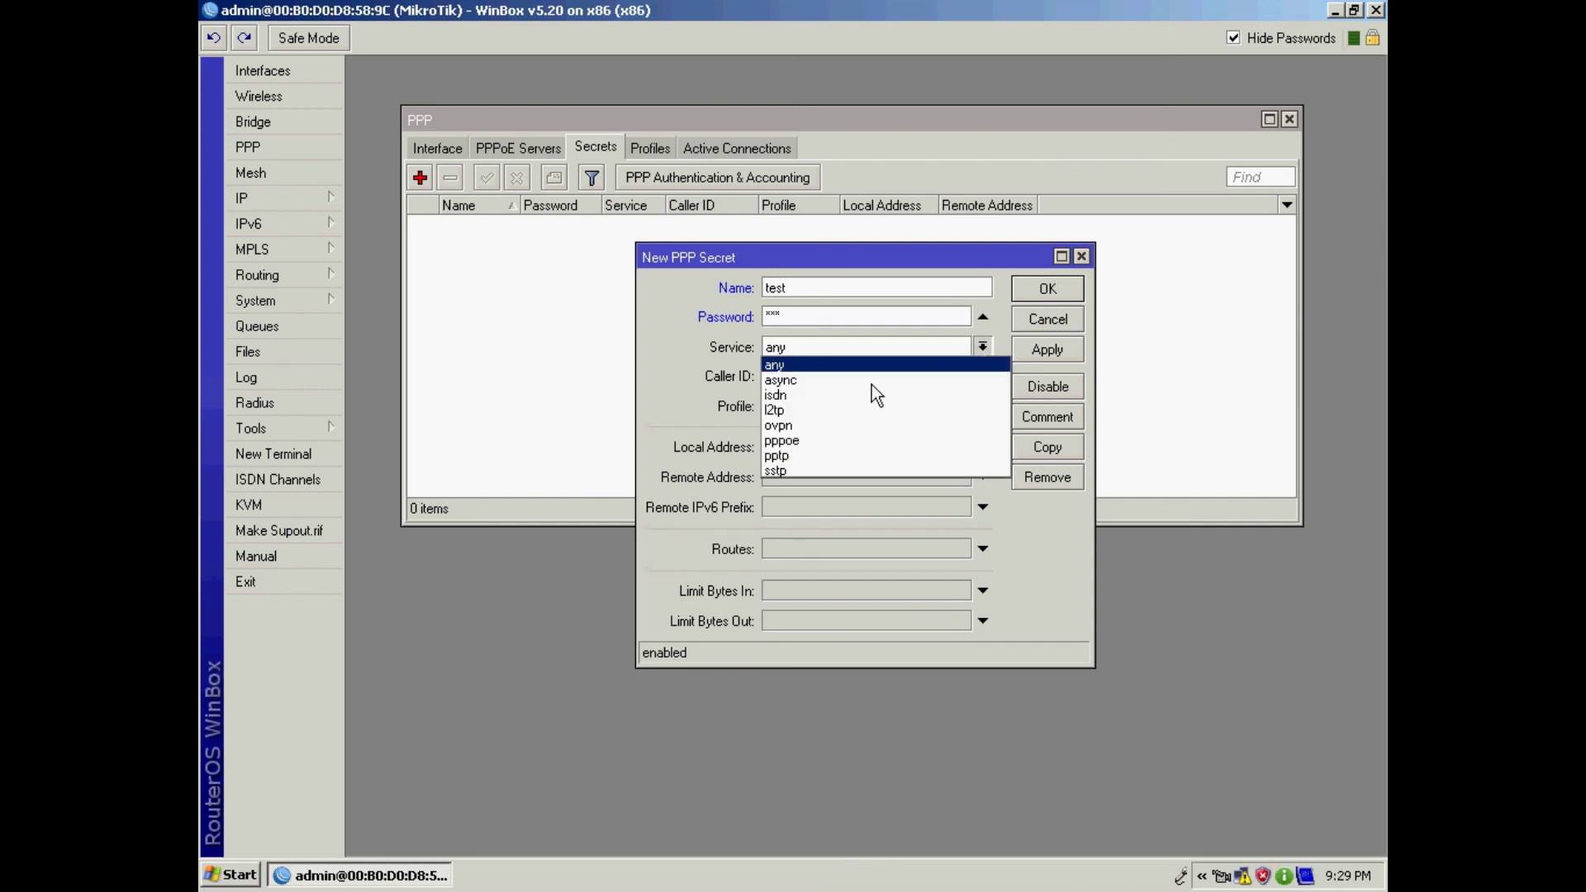
pyautogui.click(818, 441)
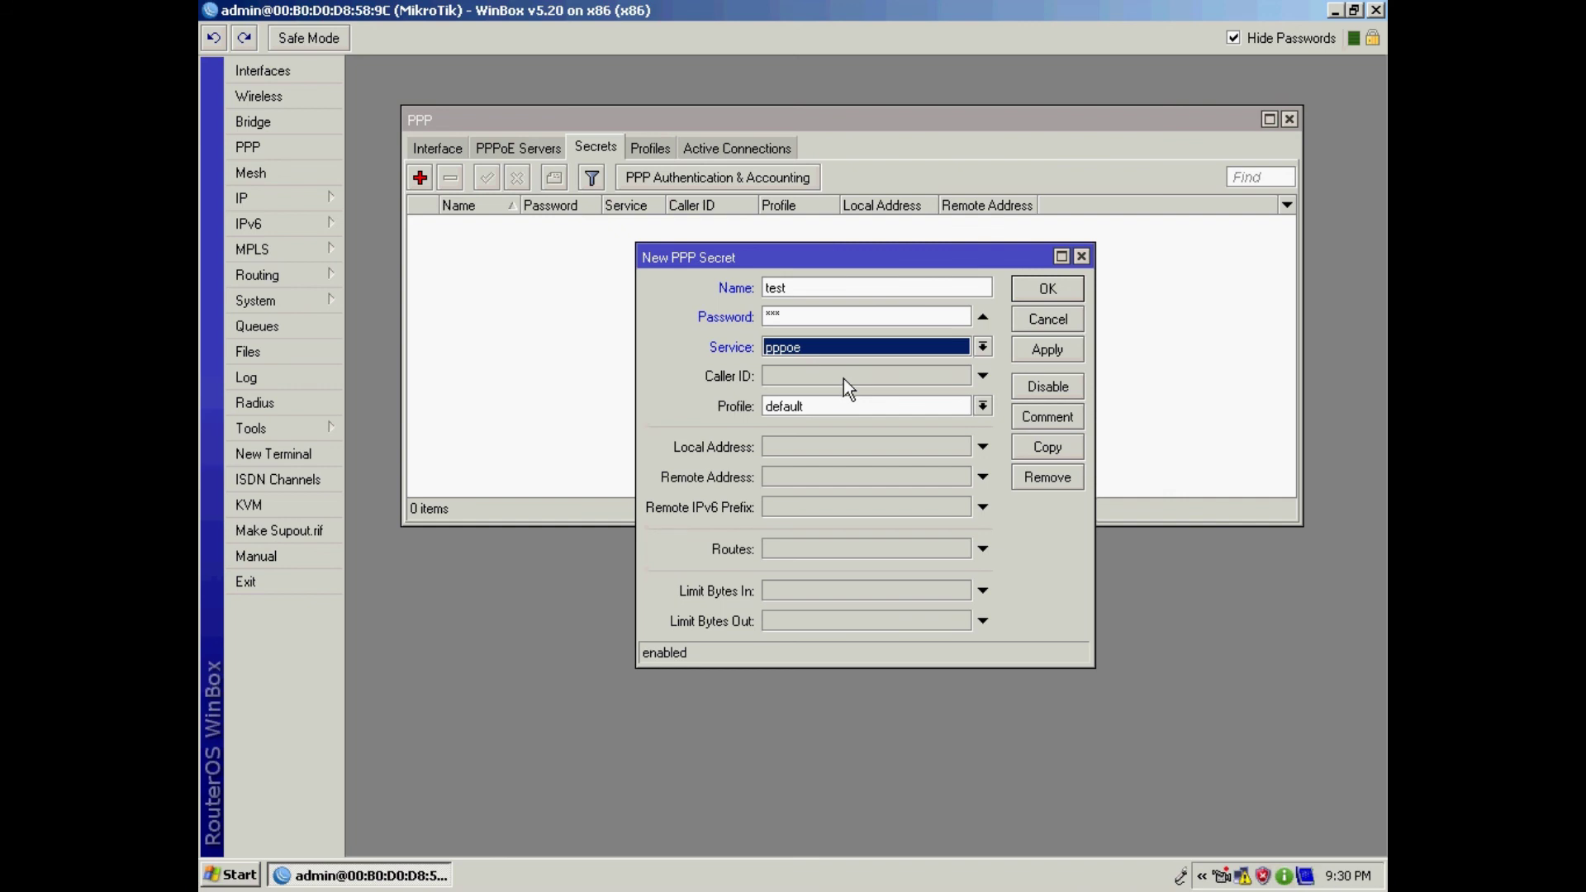
pyautogui.click(806, 378)
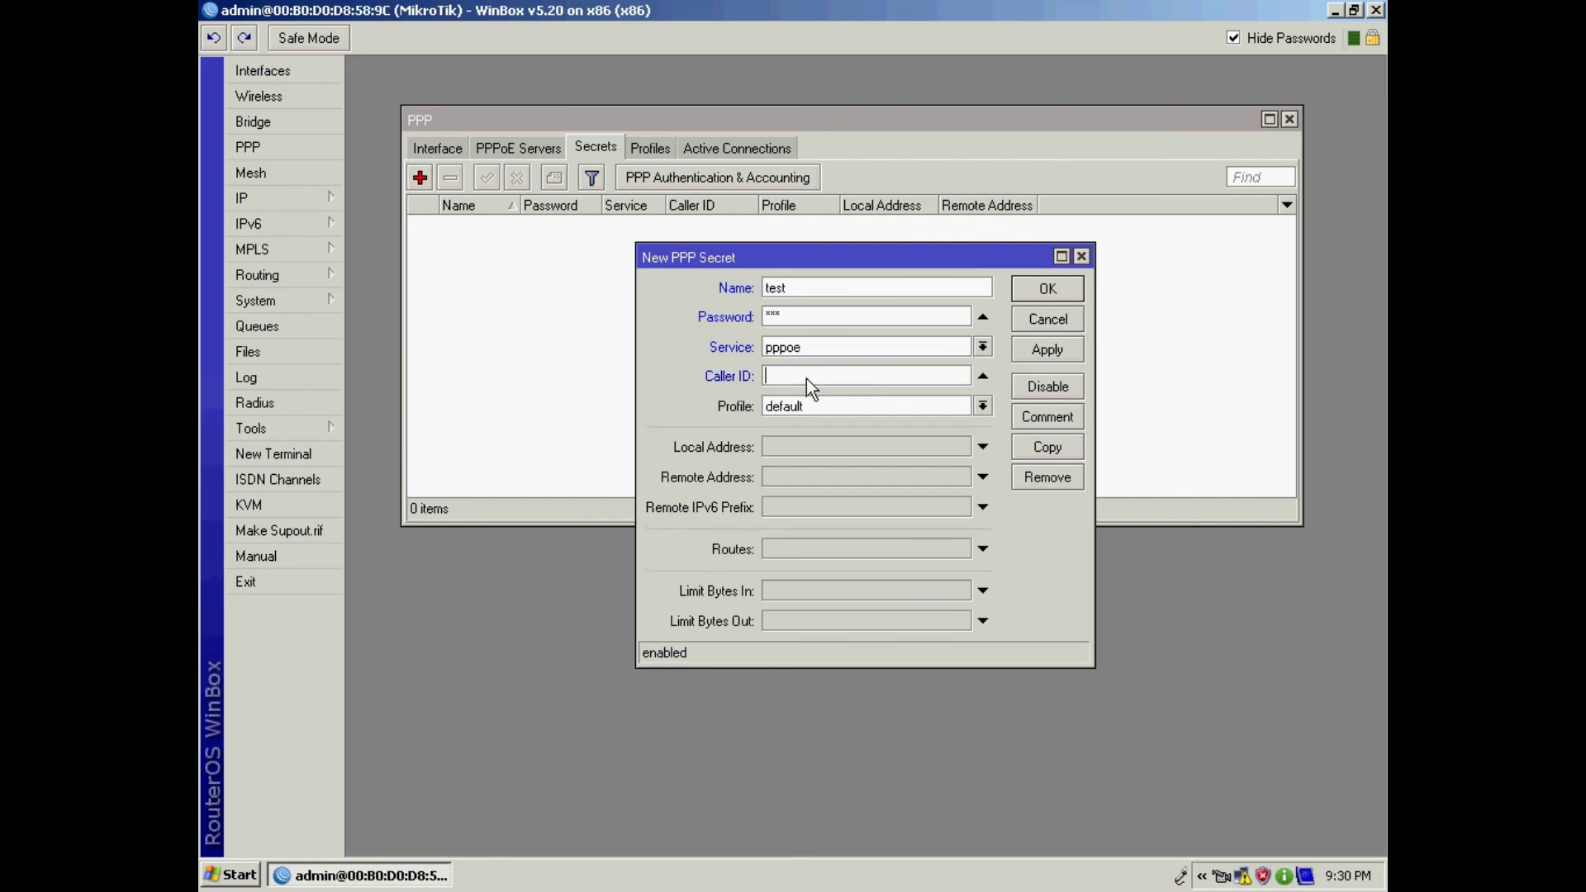